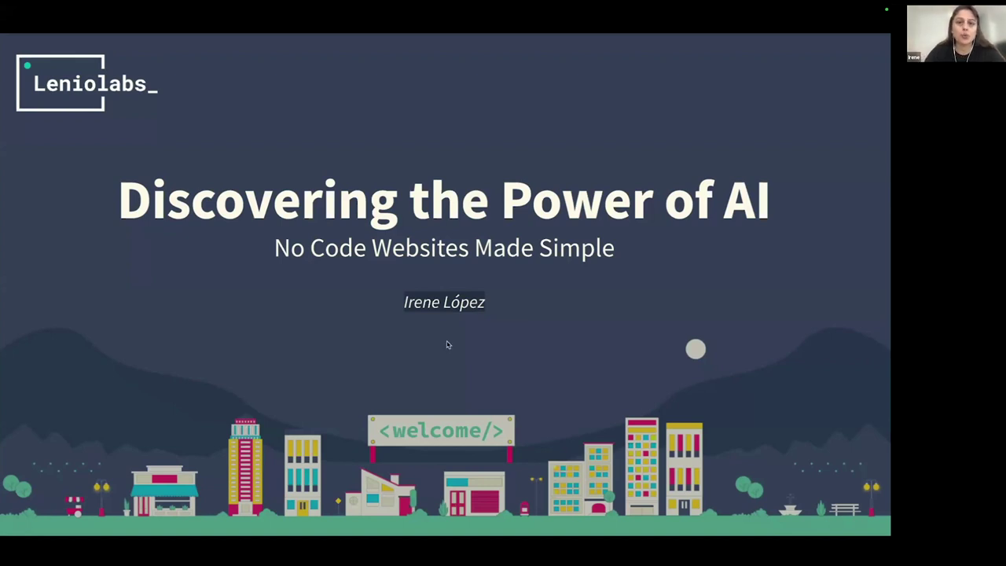
Advance the slideshow from the title slide to the 'What tools will we use during the talk?' list.
{"action": "key", "text": "Right"}
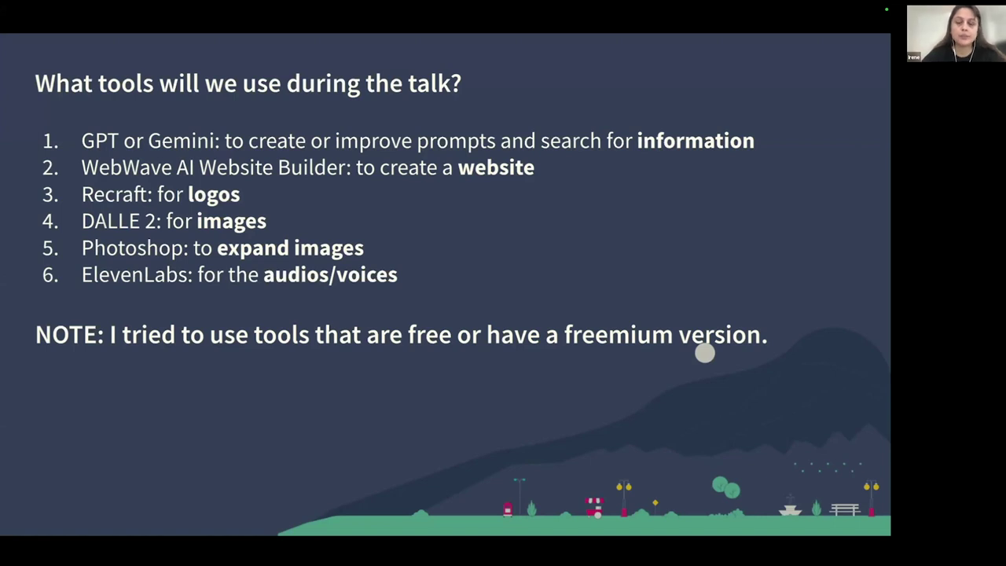
Advance past the 'Let's start with an idea' slide to the Galga coffee shop prompt slide.
{"action": "key", "text": "Right"}
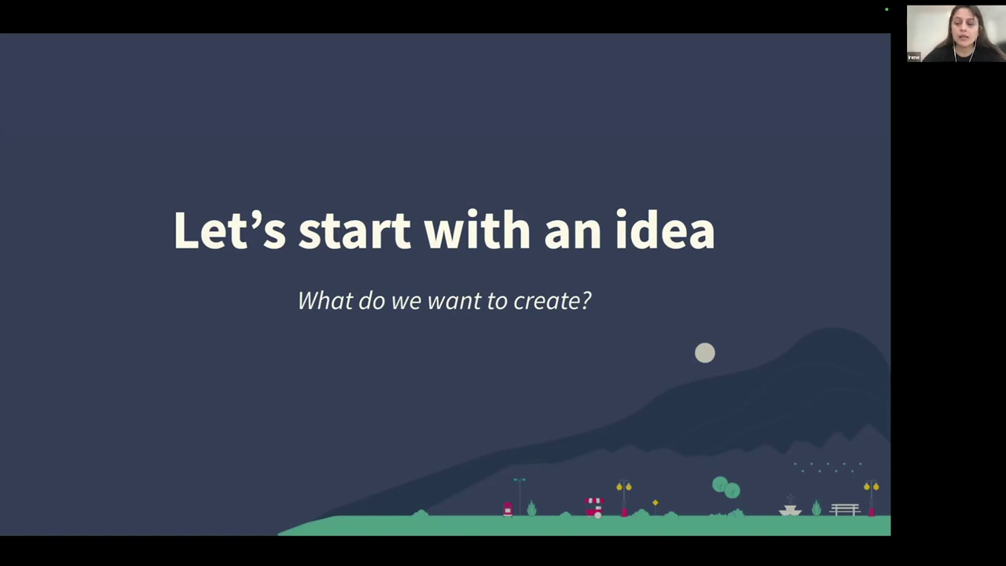
{"action": "key", "text": "Right"}
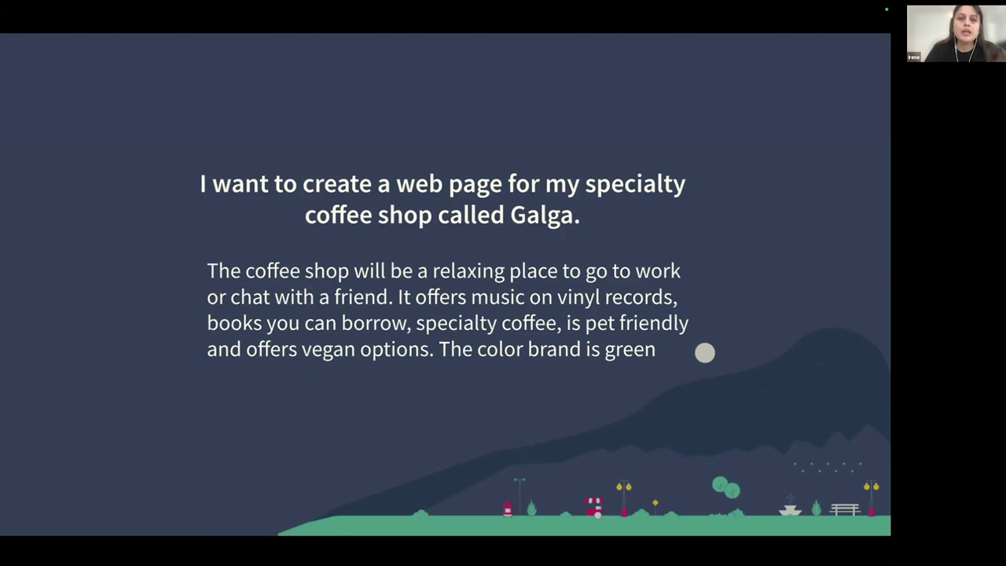
Show the 'Let's improve this prompt using CHAT GPT' slide, briefly revisiting the original Galga prompt.
{"action": "key", "text": "Right"}
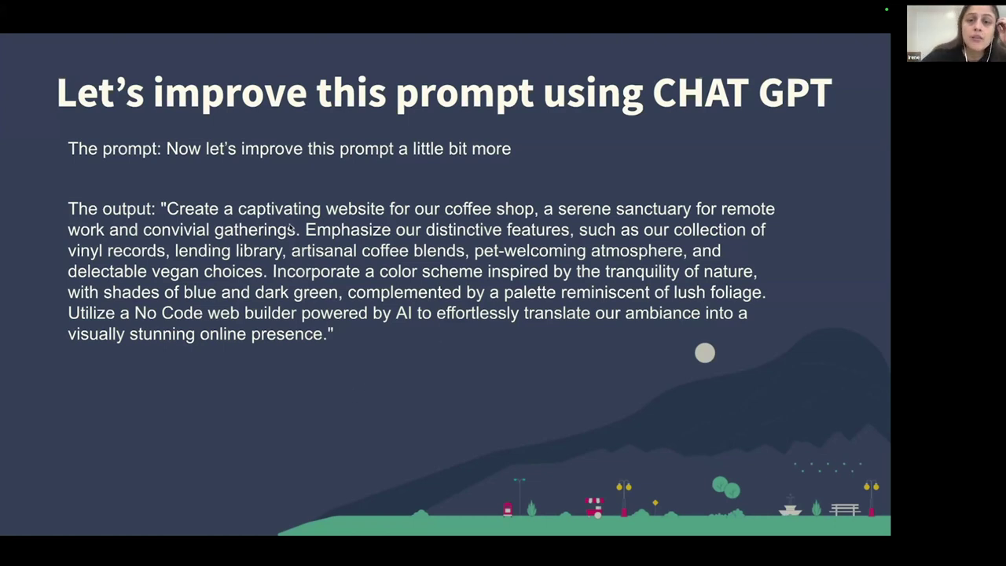
{"action": "key", "text": "Left"}
{"action": "key", "text": "Right"}
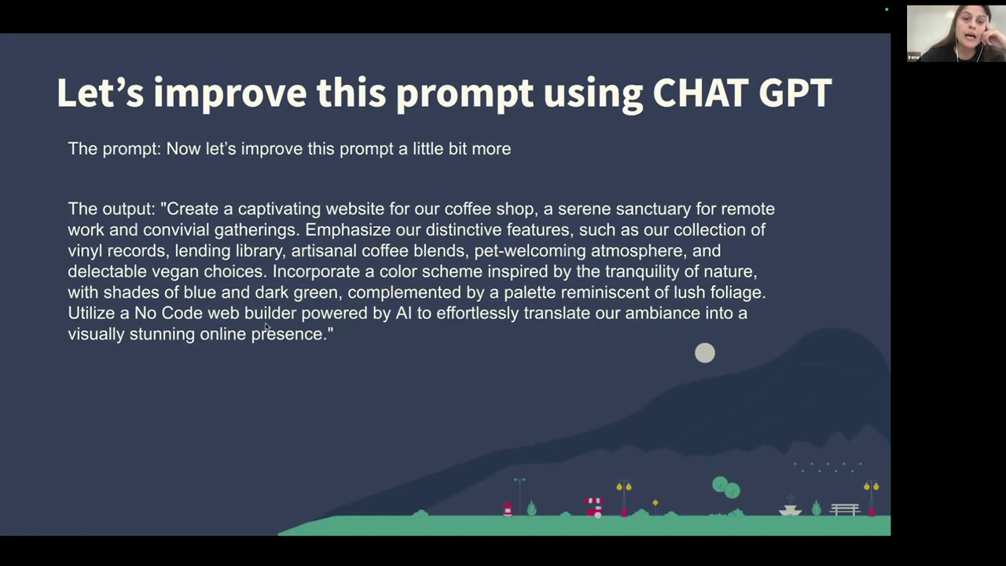
Advance past the website slide toward slide 8, 'Next, we need some images with DALL-E 2'.
{"action": "key", "text": "Right"}
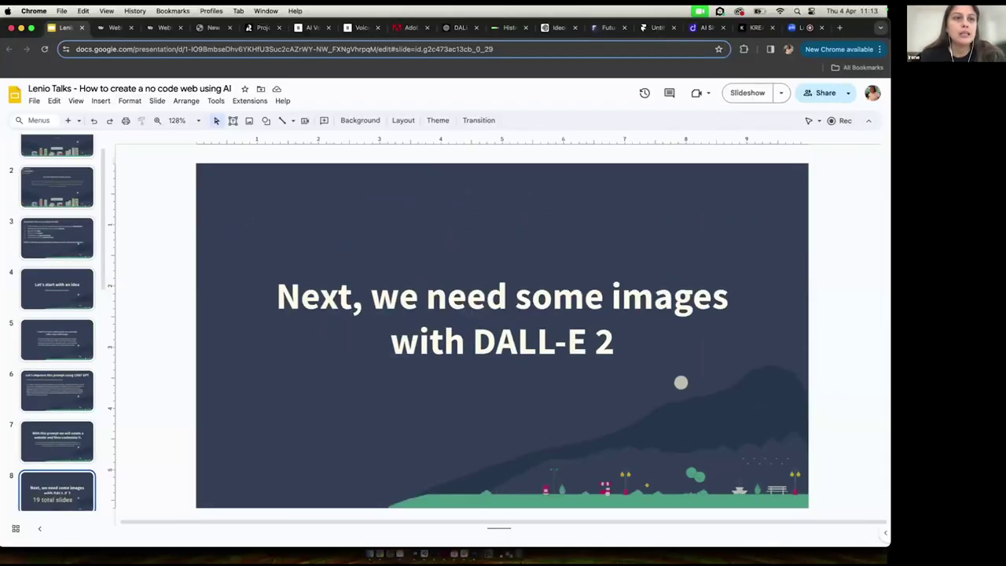
Switch to WebWave's empty 'Describe your website briefly' AI generation form.
{"action": "left_click", "coordinate": [115, 28]}
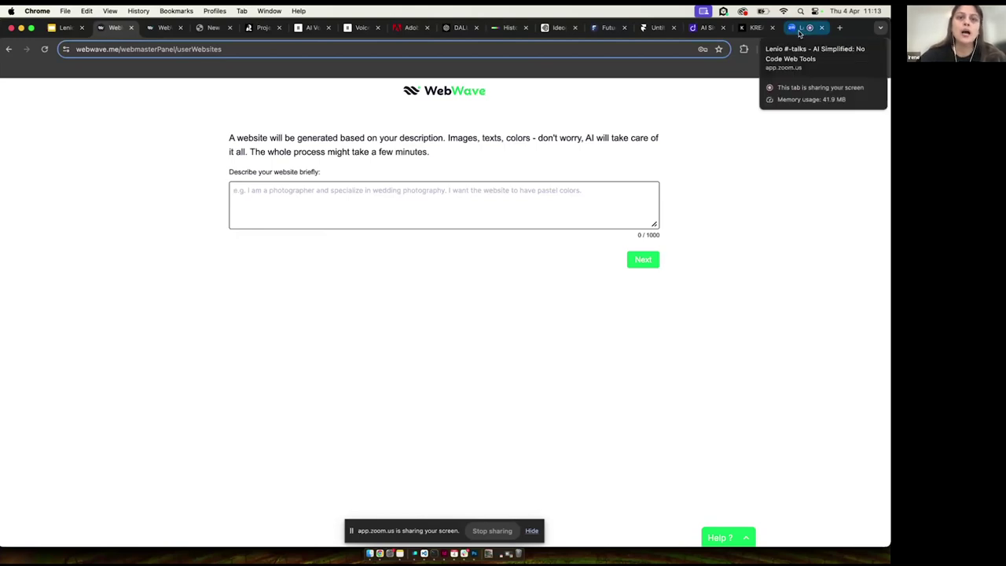
In Zoom, dismiss the recording notice, open Chat and select the 'Website for surfing school' suggestion.
{"action": "left_click", "coordinate": [799, 31]}
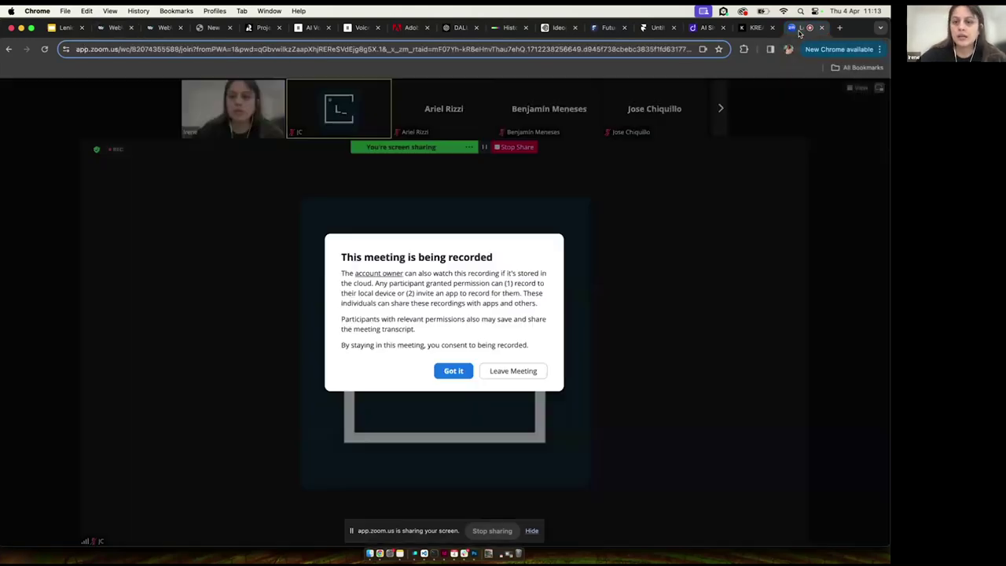
{"action": "left_click", "coordinate": [453, 371]}
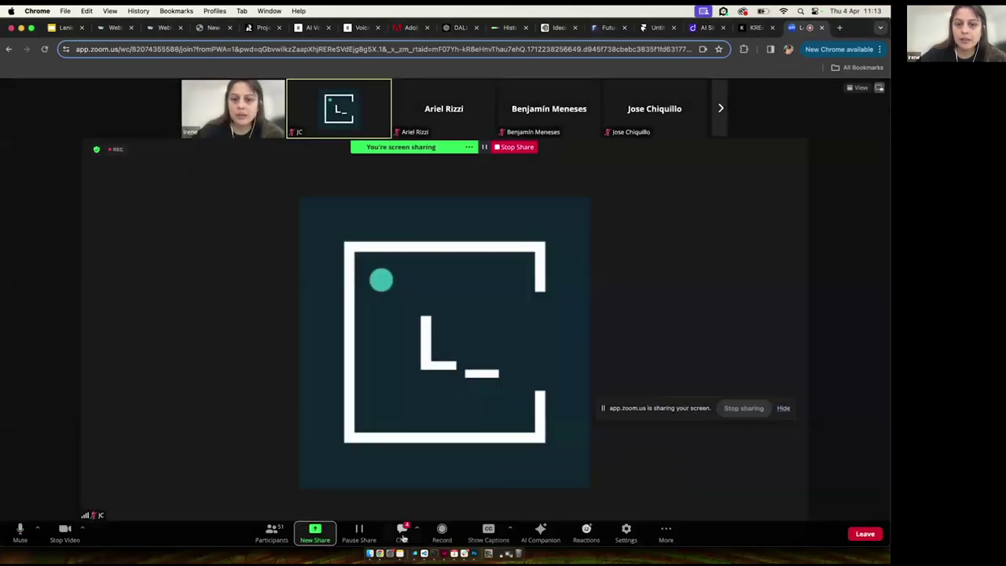
{"action": "left_click", "coordinate": [402, 532]}
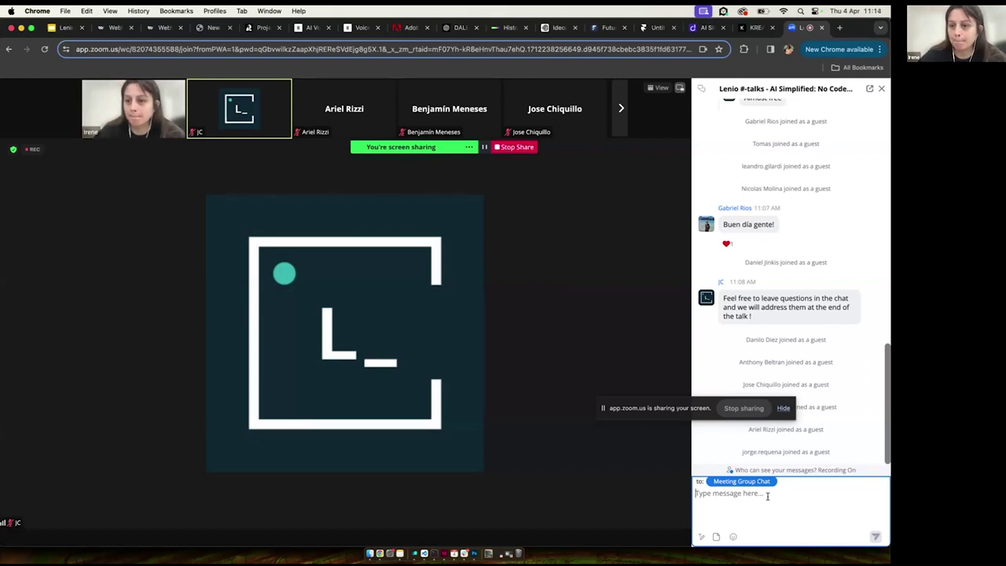
{"action": "mouse_move", "coordinate": [715, 440]}
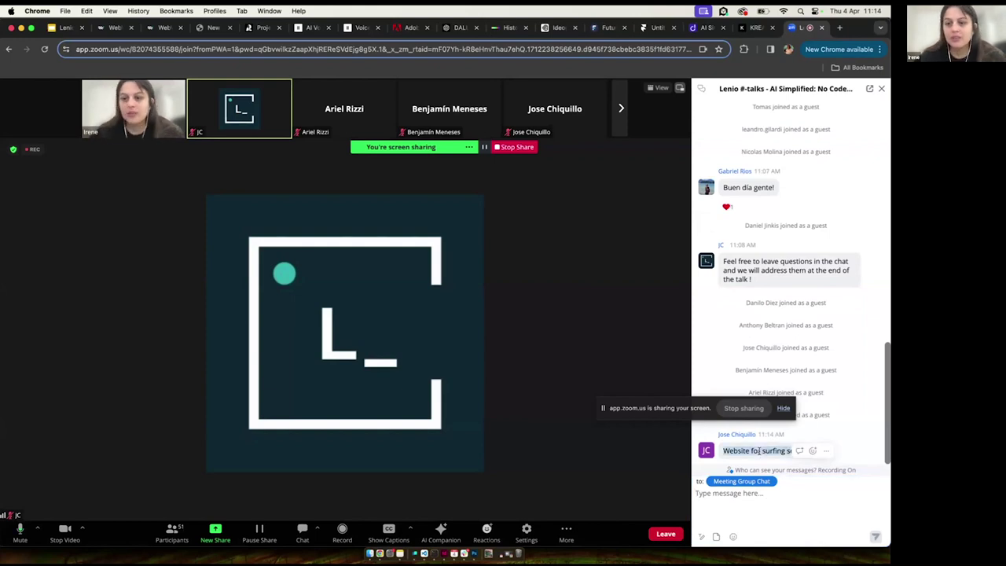
{"action": "left_click_drag", "start_coordinate": [722, 451], "coordinate": [759, 451]}
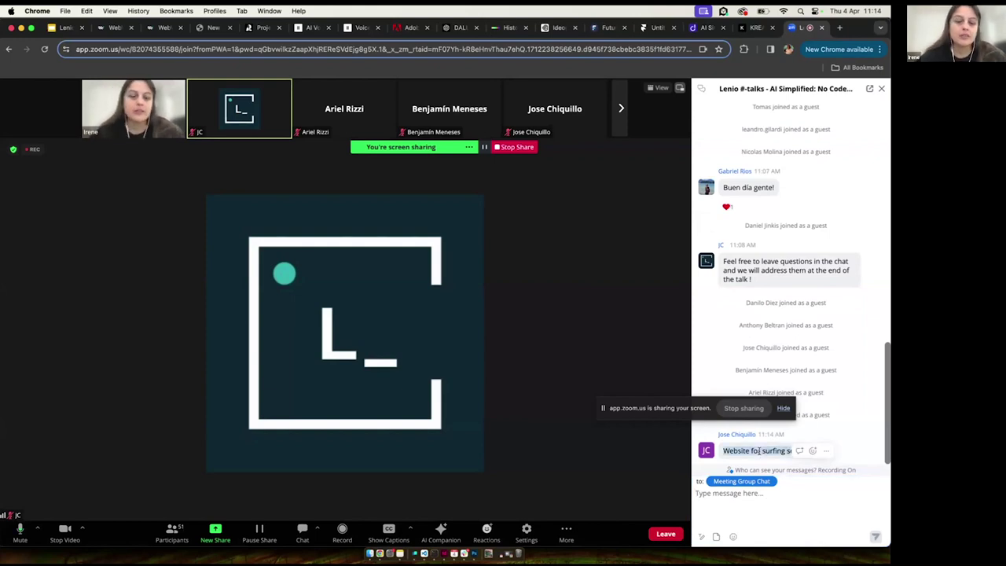
Submit a surfing school description: relaxing, blue and yellow, informal font, surfing photos, testimonials.
{"action": "left_click", "coordinate": [114, 27]}
{"action": "left_click", "coordinate": [310, 227]}
{"action": "type", "text": "Website for surfing school"}
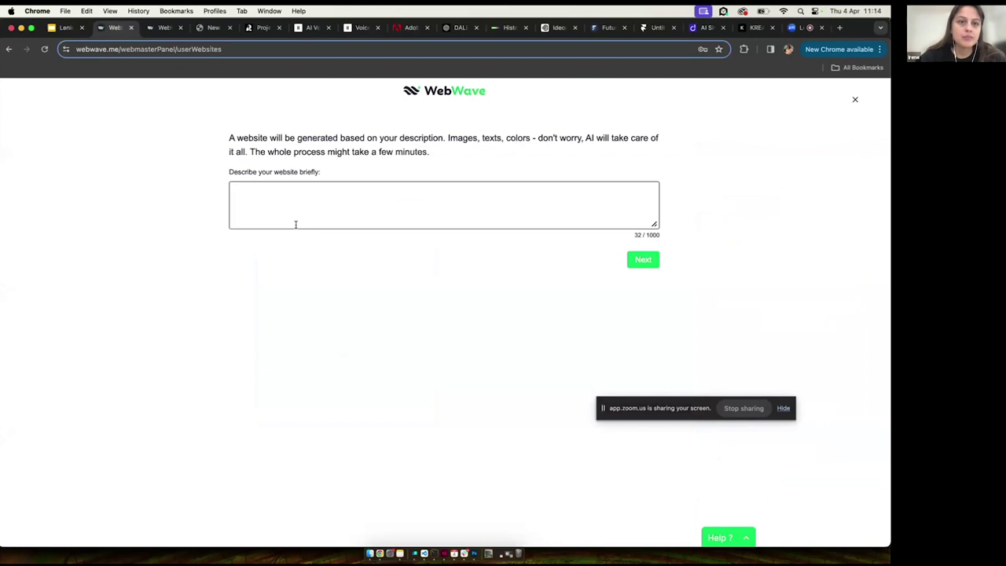
{"action": "key", "text": "BackSpace"}
{"action": "key", "text": "BackSpace"}
{"action": "key", "text": "BackSpace"}
{"action": "key", "text": "BackSpace"}
{"action": "key", "text": "BackSpace"}
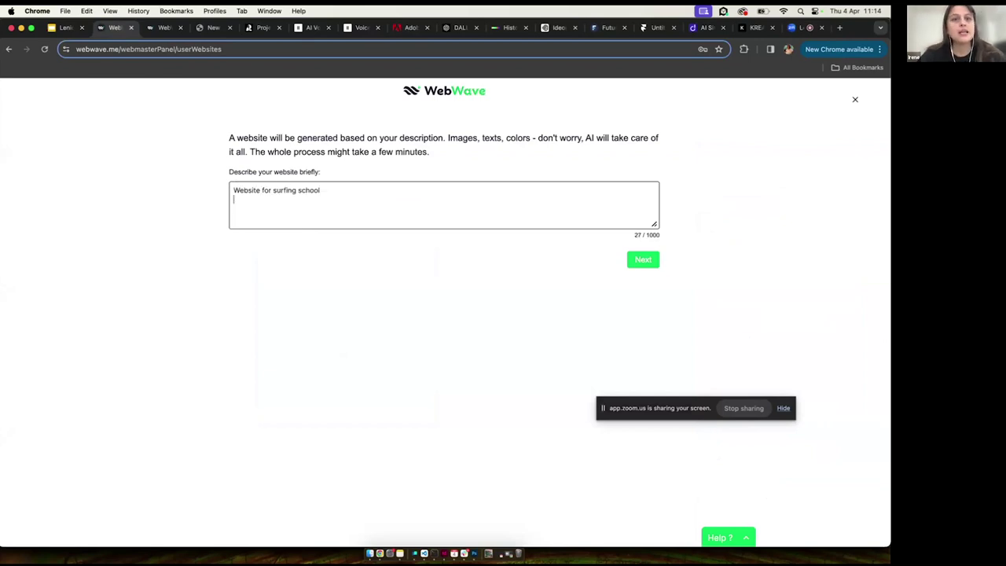
{"action": "type", "text": ", "}
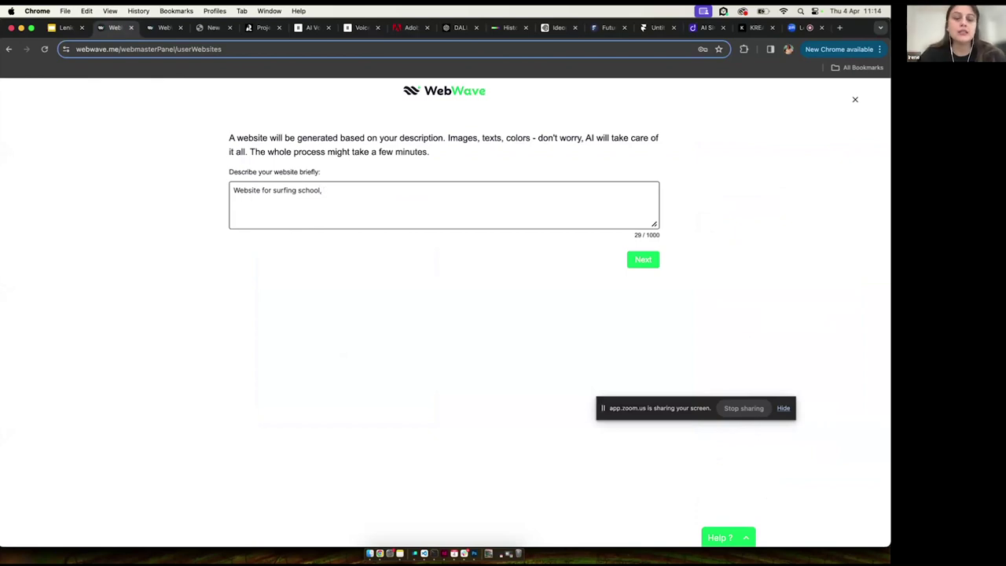
{"action": "type", "text": "it should be"}
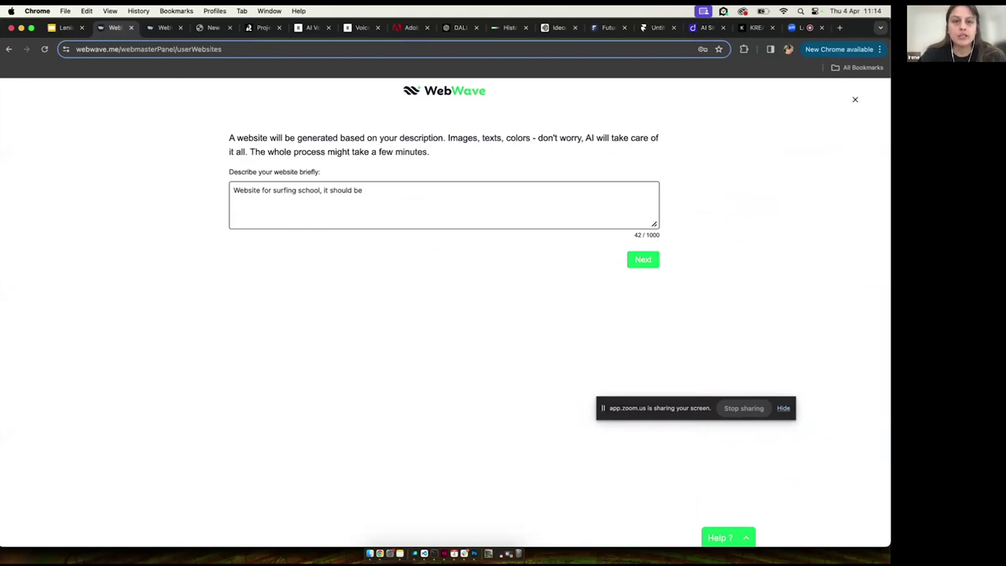
{"action": "type", "text": "re"}
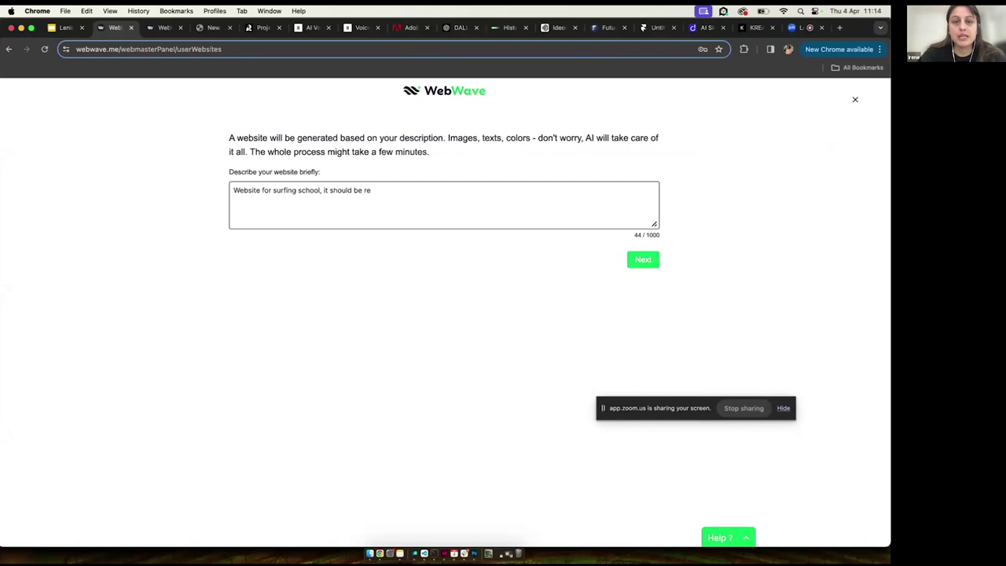
{"action": "type", "text": "laxing, use color as "}
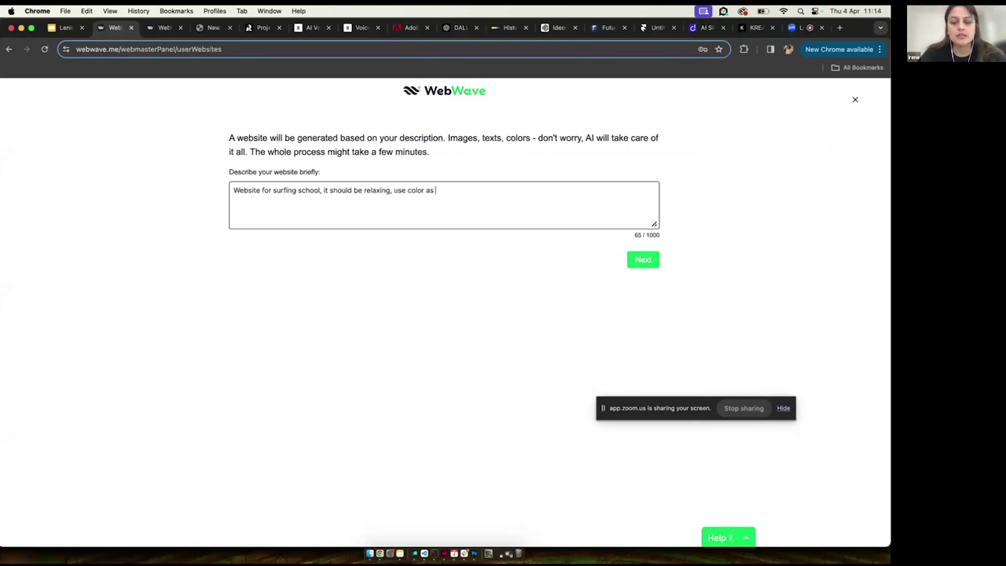
{"action": "type", "text": "blue, ye"}
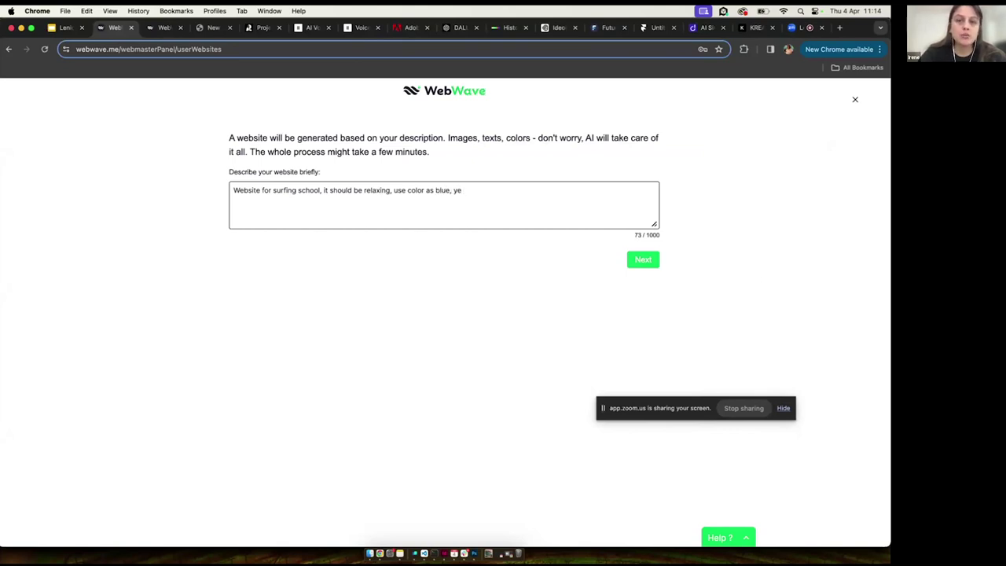
{"action": "type", "text": "llow, "}
{"action": "type", "text": " use a font"}
{"action": "type", "text": " not t"}
{"action": "type", "text": "o formal."}
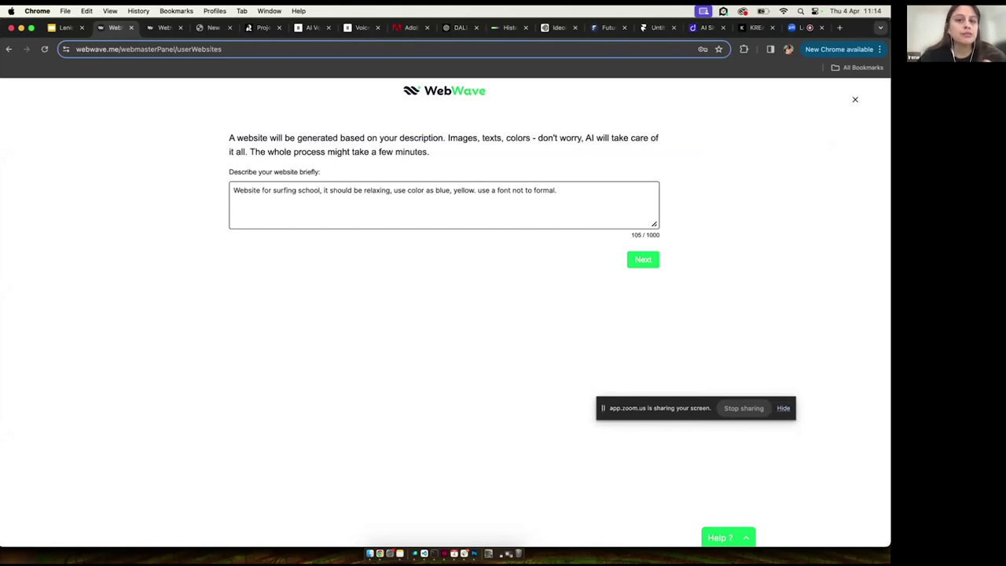
{"action": "type", "text": "some images o"}
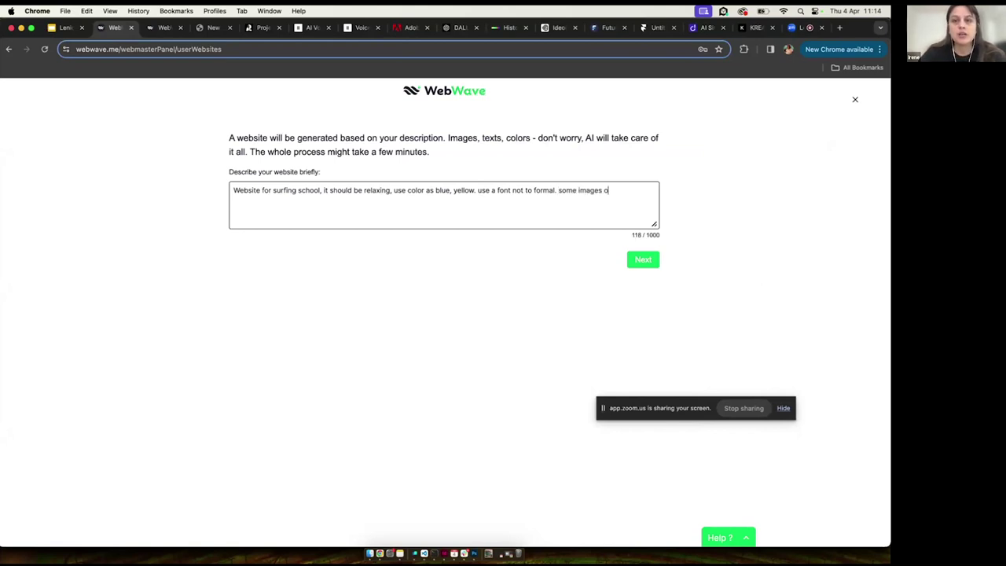
{"action": "type", "text": "f peopl"}
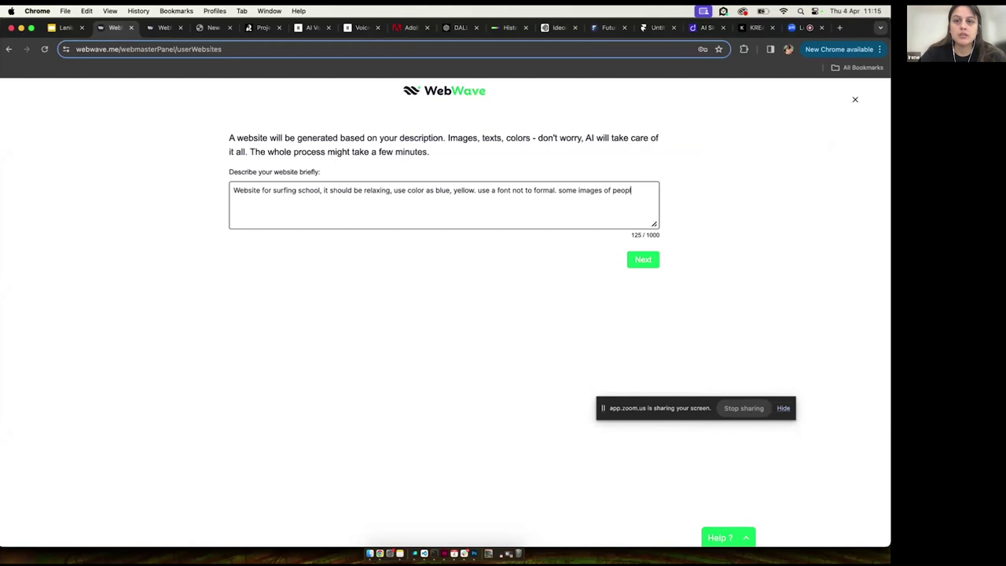
{"action": "type", "text": "e surfing"}
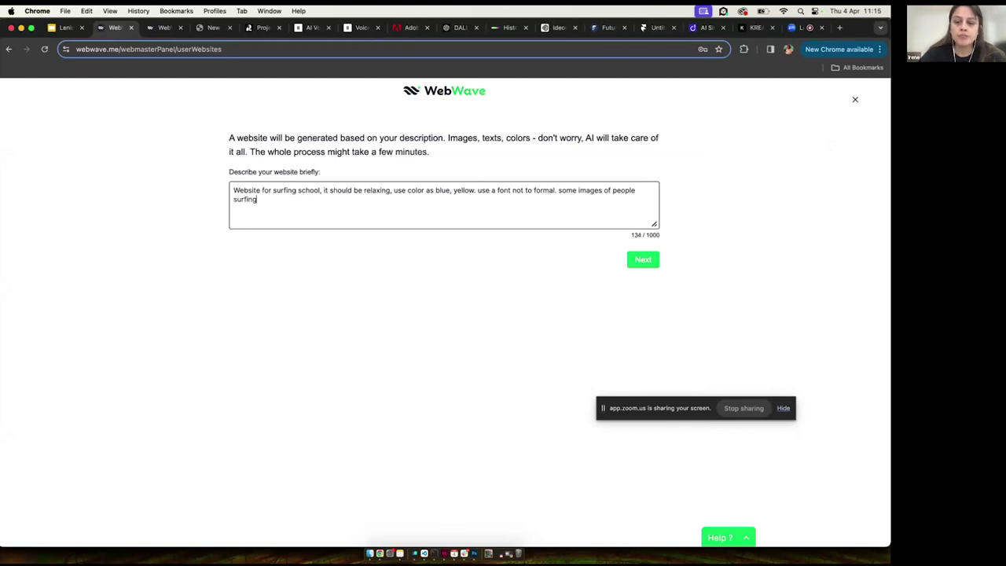
{"action": "type", "text": ". some "}
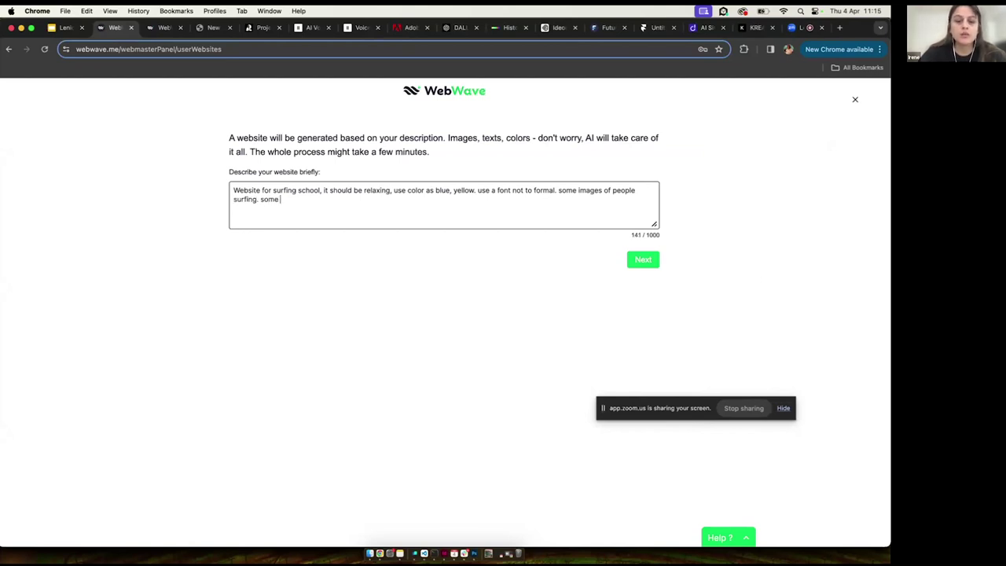
{"action": "type", "text": "testimonials."}
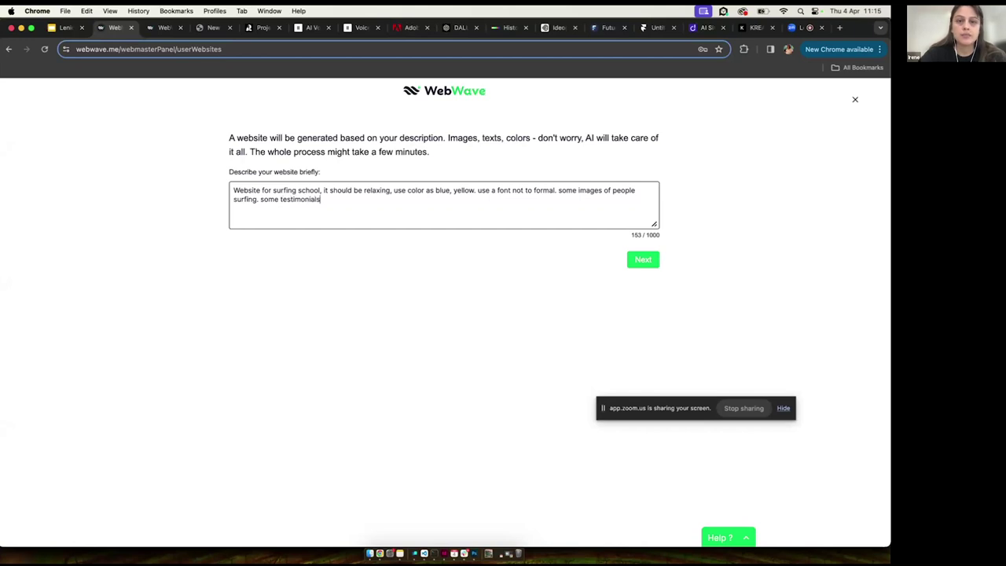
{"action": "left_click", "coordinate": [642, 261]}
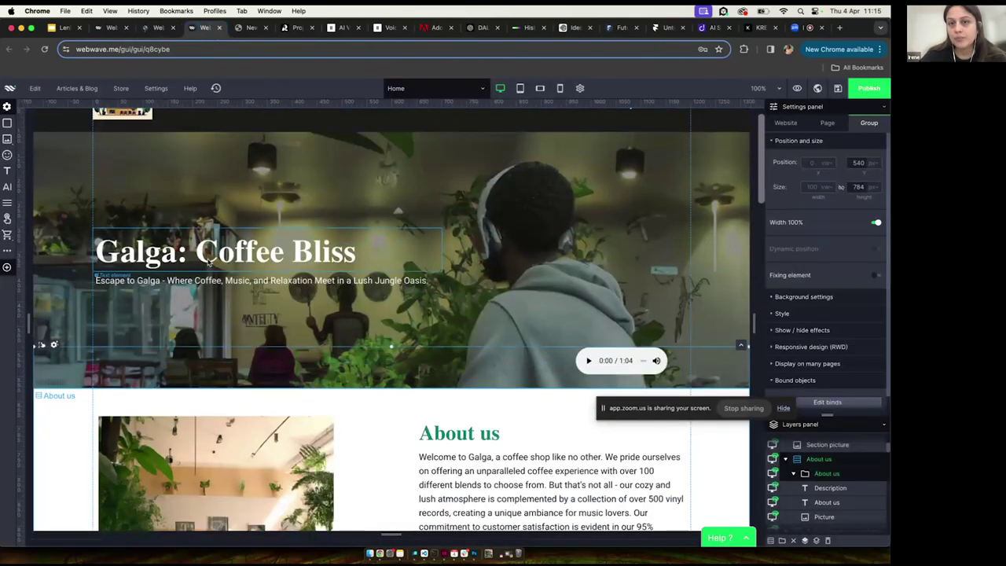
Scroll the Google Slides thumbnails, open slide 6 and select part of its text.
{"action": "scroll", "coordinate": [209, 263], "scroll_direction": "down", "scroll_amount": 2}
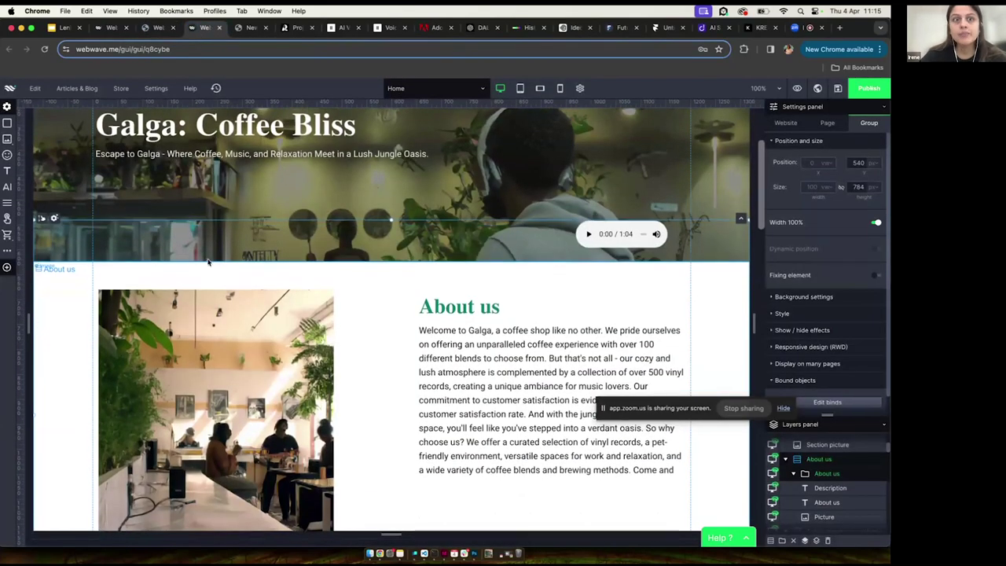
{"action": "scroll", "coordinate": [208, 263], "scroll_direction": "up", "scroll_amount": 1}
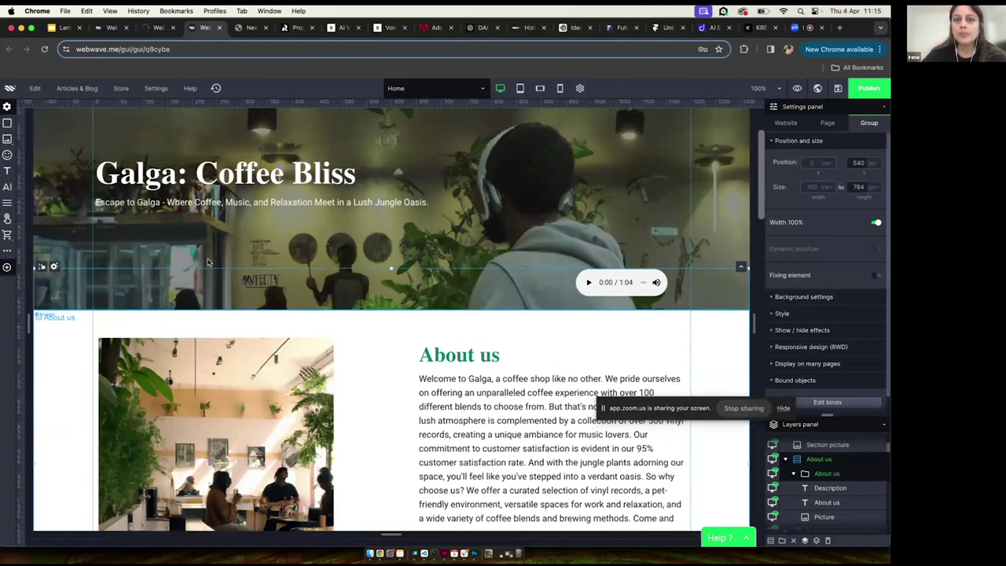
{"action": "scroll", "coordinate": [208, 262], "scroll_direction": "up", "scroll_amount": 1}
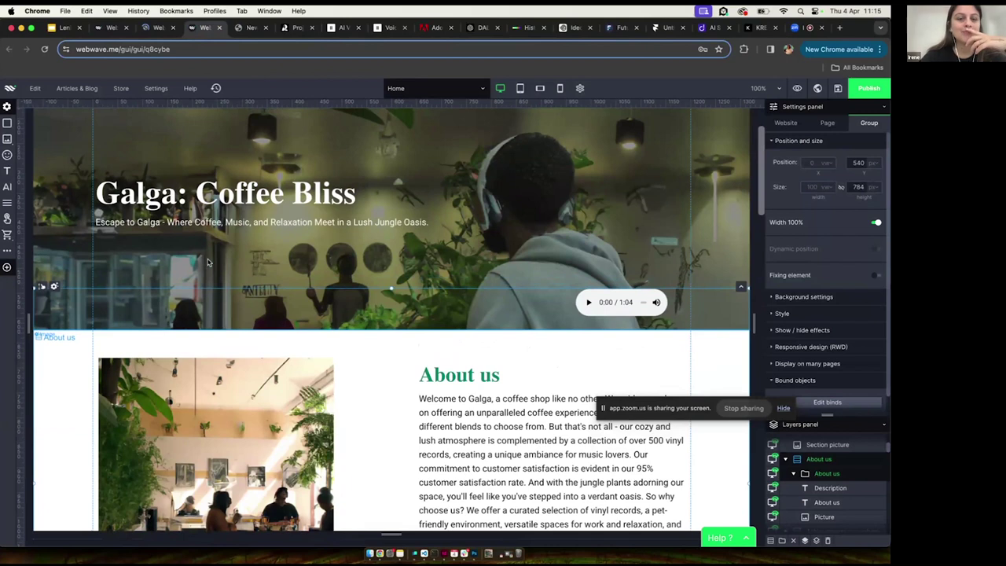
{"action": "scroll", "coordinate": [208, 263], "scroll_direction": "up", "scroll_amount": 2}
{"action": "scroll", "coordinate": [208, 263], "scroll_direction": "down", "scroll_amount": 3}
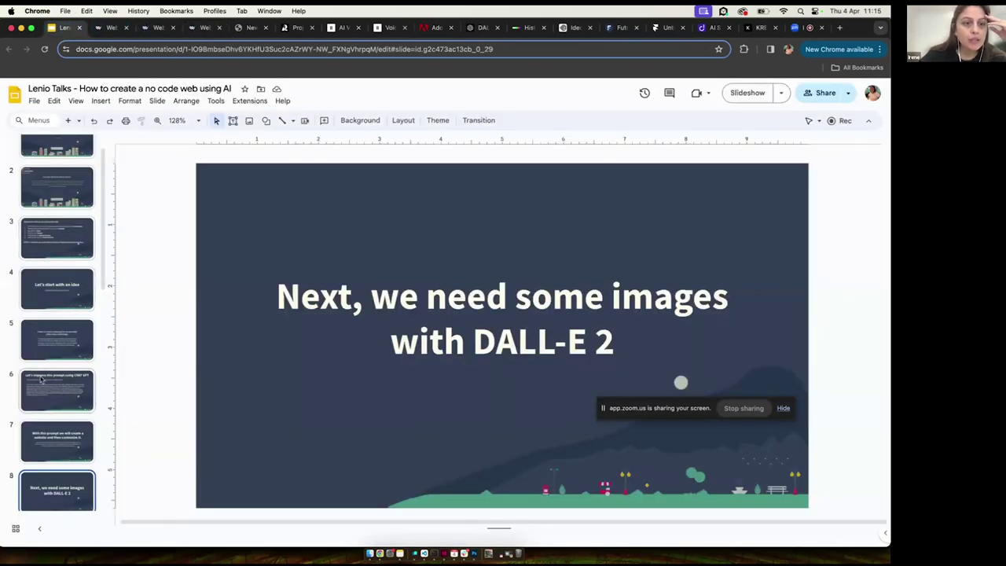
{"action": "left_click", "coordinate": [37, 410]}
{"action": "left_click", "coordinate": [321, 283]}
{"action": "left_click_drag", "start_coordinate": [321, 284], "coordinate": [407, 326]}
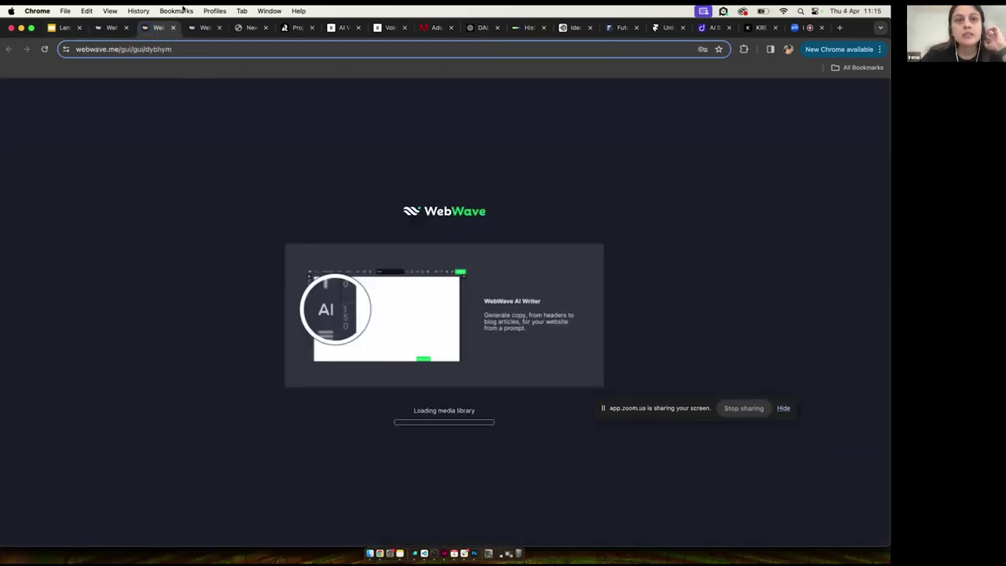
Switch to the Galga site editor and scroll the Home page down to Reviews and back up.
{"action": "left_click", "coordinate": [198, 29]}
{"action": "scroll", "coordinate": [316, 324], "scroll_direction": "down", "scroll_amount": 2}
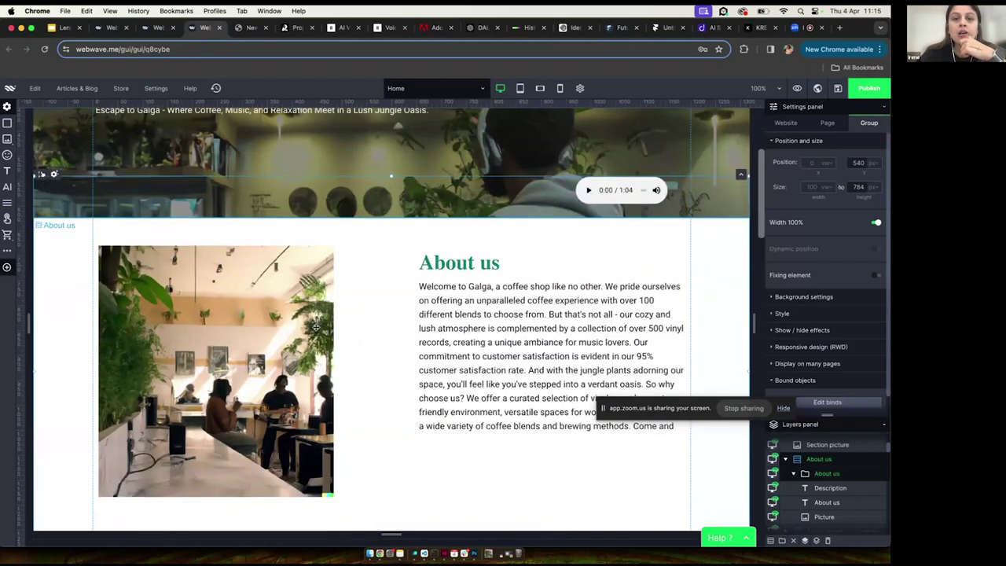
{"action": "scroll", "coordinate": [317, 326], "scroll_direction": "down", "scroll_amount": 6}
{"action": "scroll", "coordinate": [317, 330], "scroll_direction": "down", "scroll_amount": 8}
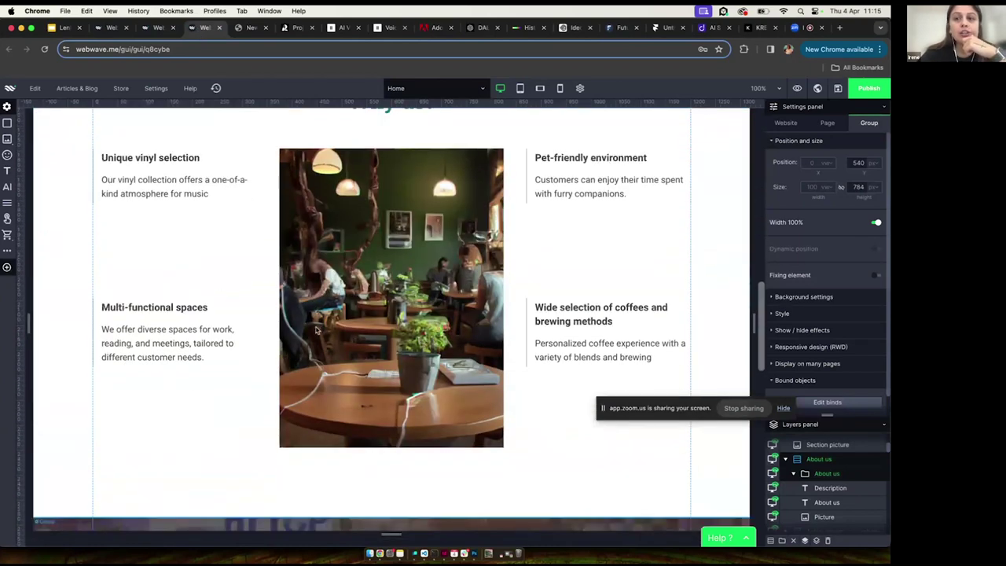
{"action": "scroll", "coordinate": [316, 330], "scroll_direction": "down", "scroll_amount": 2}
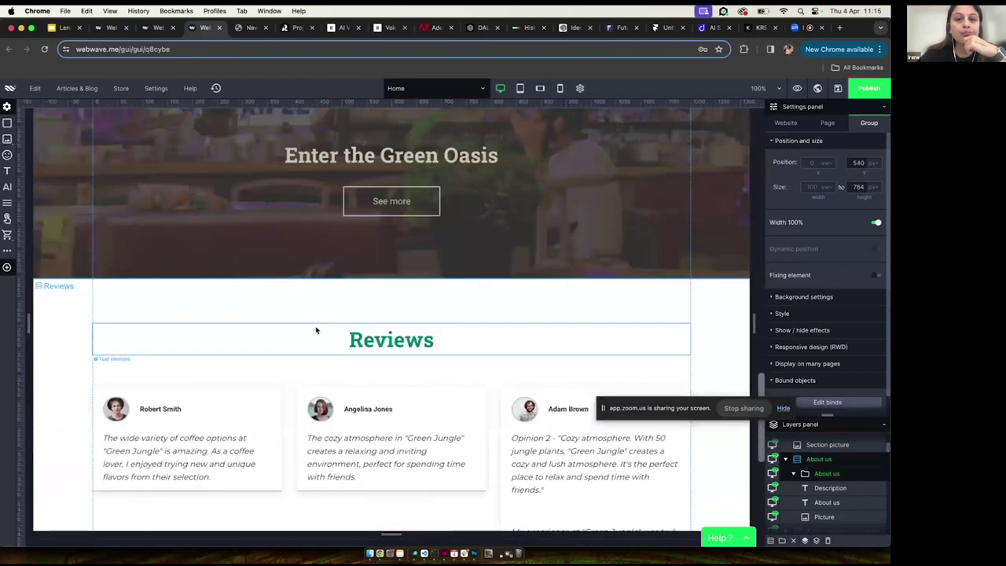
{"action": "scroll", "coordinate": [316, 328], "scroll_direction": "up", "scroll_amount": 15}
{"action": "scroll", "coordinate": [317, 325], "scroll_direction": "up", "scroll_amount": 5}
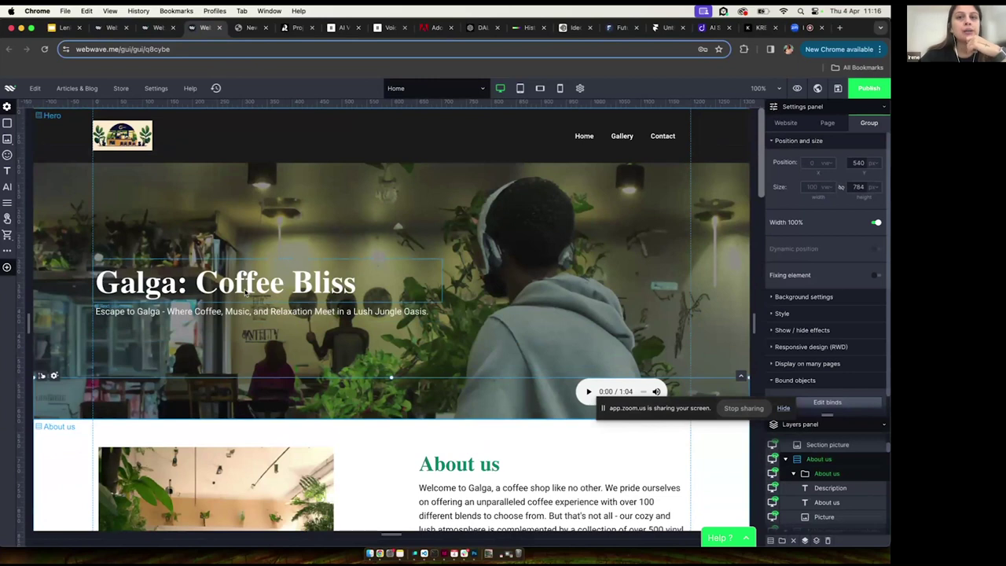
Review the site's Webpages list in the page management overview, then close it.
{"action": "left_click", "coordinate": [480, 89]}
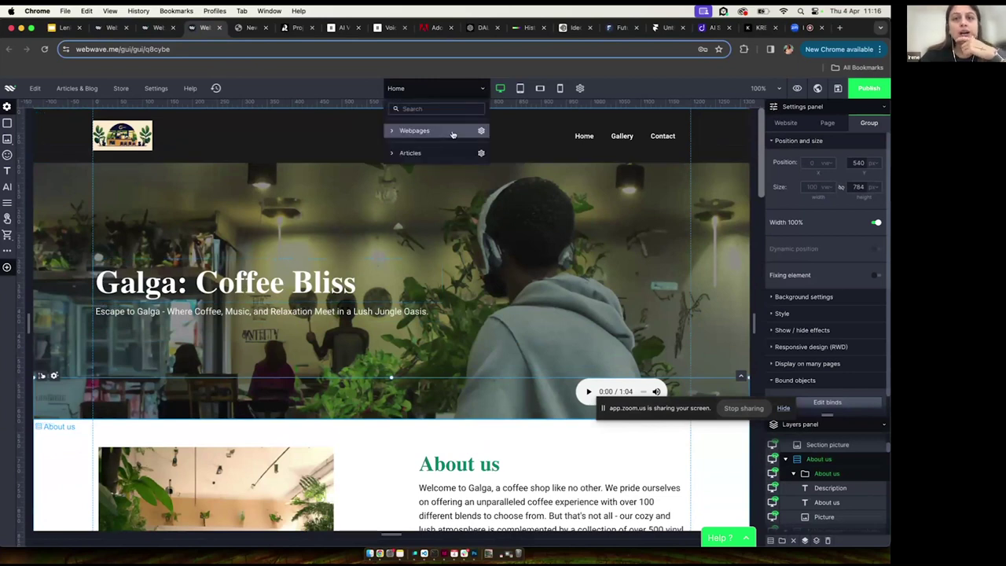
{"action": "left_click", "coordinate": [396, 132]}
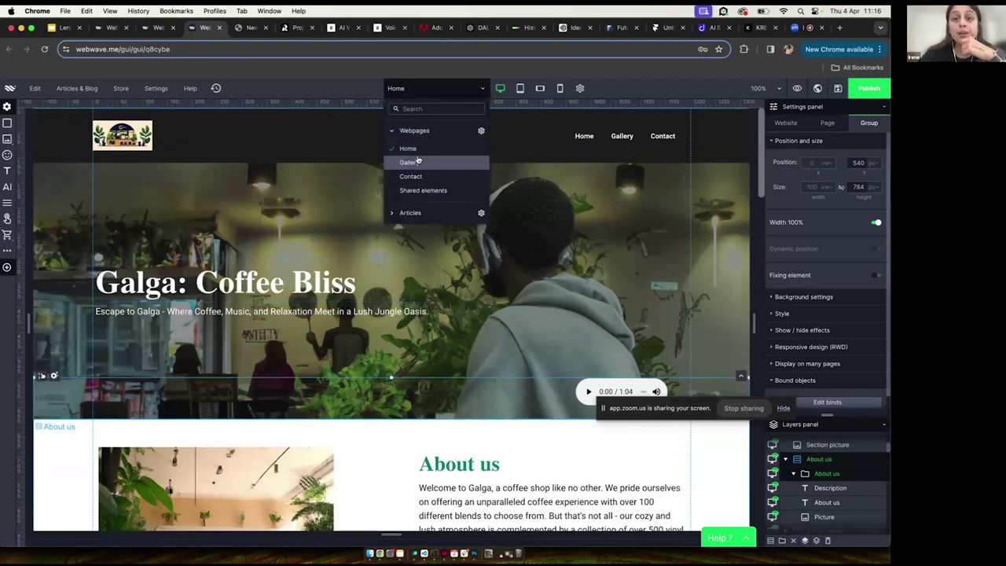
{"action": "left_click", "coordinate": [481, 131]}
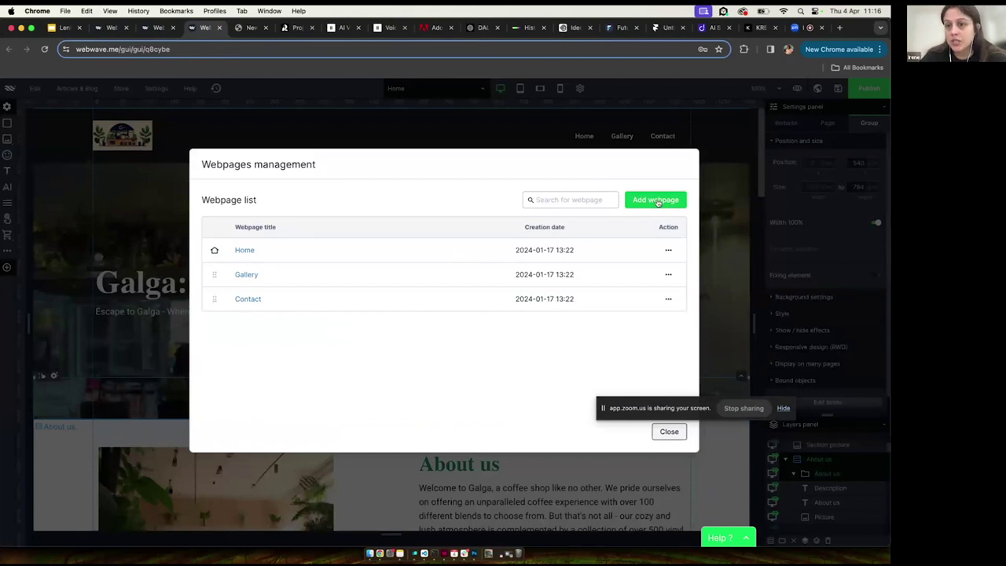
{"action": "left_click", "coordinate": [668, 431]}
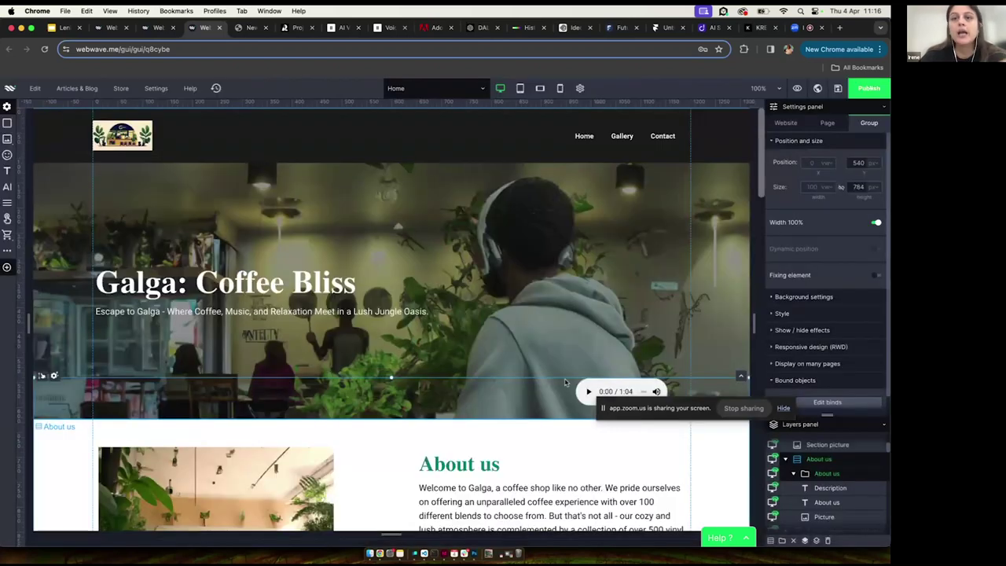
Select the whole 'Galga: Coffee Bliss' H1 headline text for editing.
{"action": "left_click", "coordinate": [285, 283]}
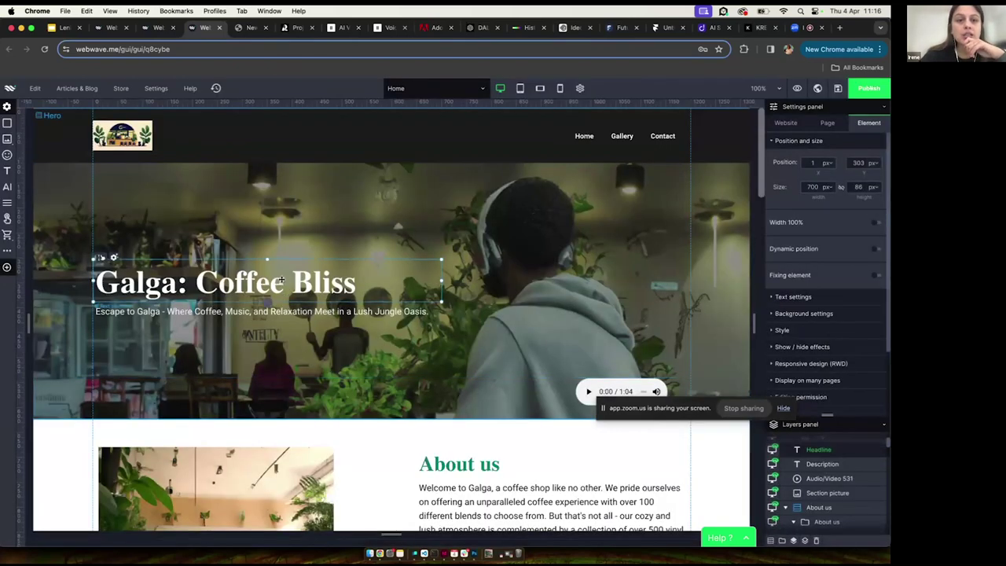
{"action": "left_click", "coordinate": [282, 281]}
{"action": "triple_click", "coordinate": [281, 278]}
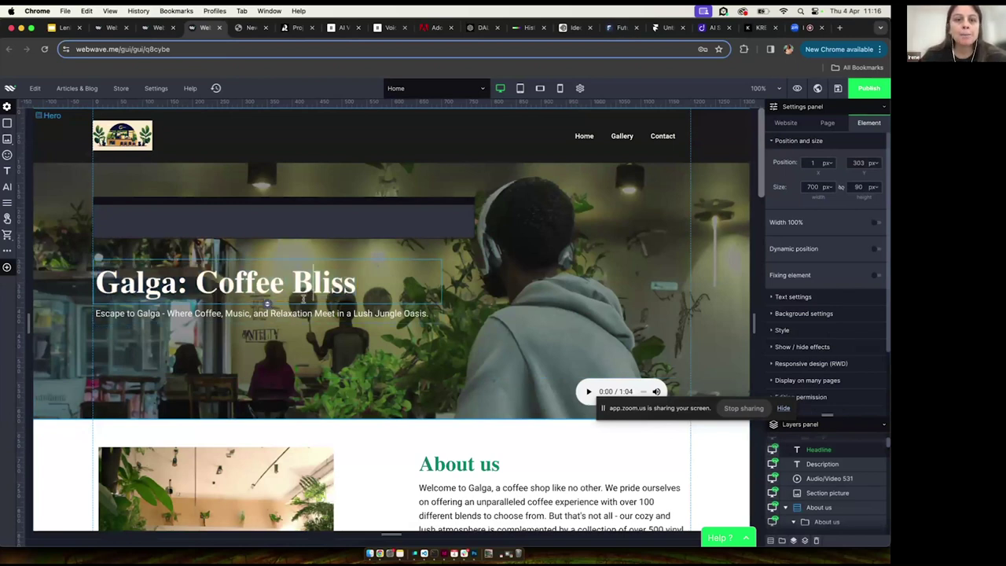
{"action": "triple_click", "coordinate": [303, 299]}
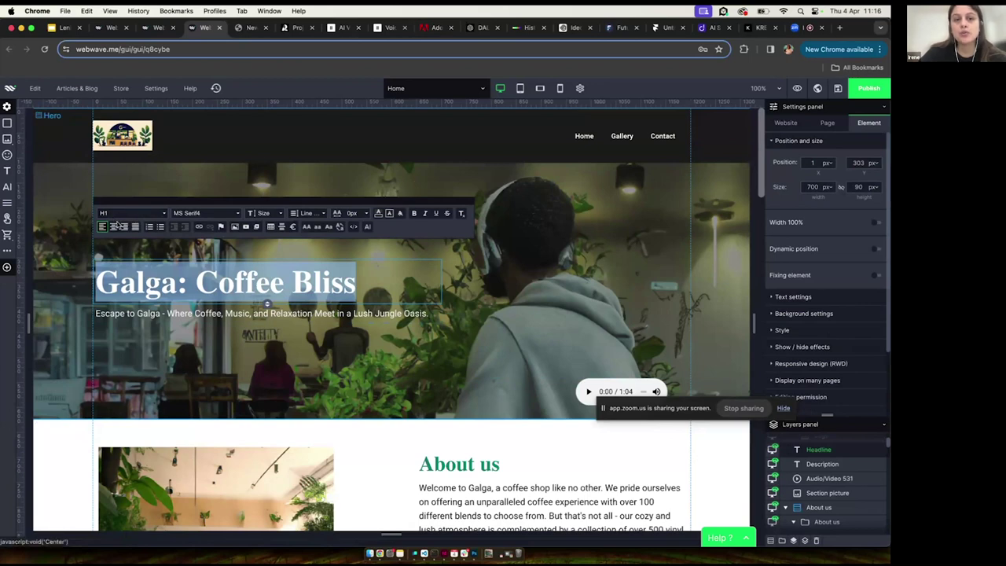
{"action": "scroll", "coordinate": [208, 309], "scroll_direction": "down", "scroll_amount": 3}
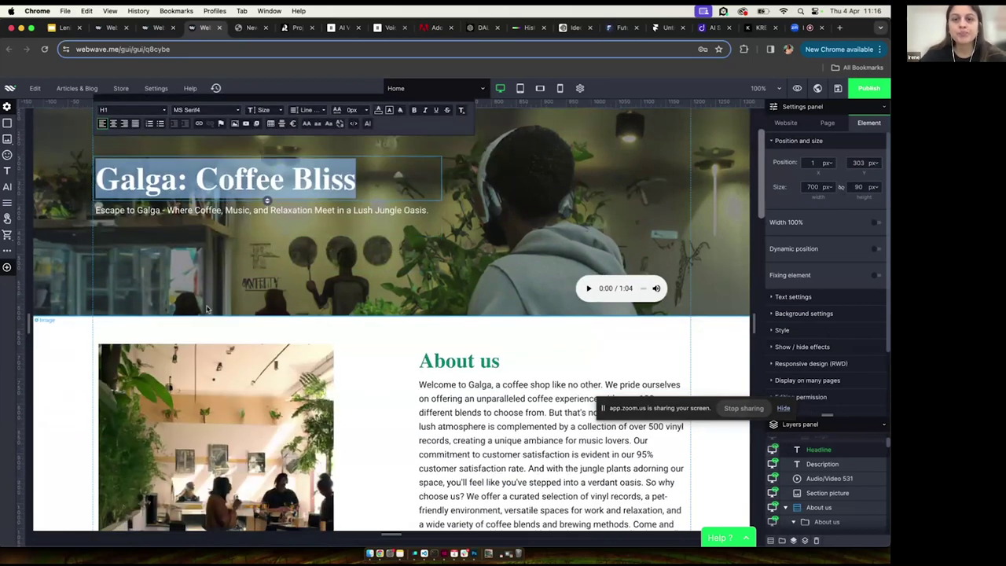
{"action": "scroll", "coordinate": [207, 309], "scroll_direction": "down", "scroll_amount": 15}
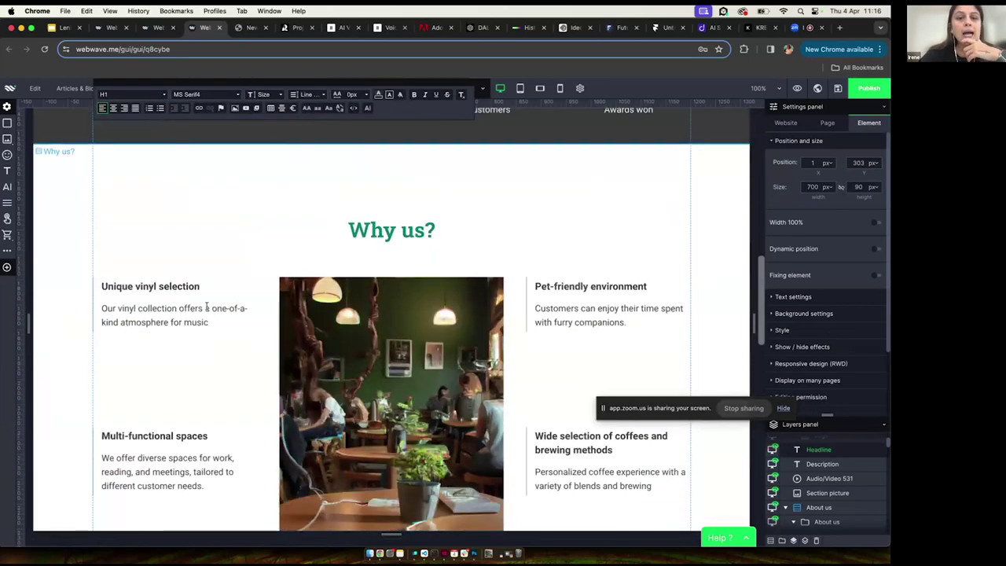
{"action": "scroll", "coordinate": [206, 308], "scroll_direction": "down", "scroll_amount": 7}
{"action": "scroll", "coordinate": [436, 284], "scroll_direction": "down", "scroll_amount": 6}
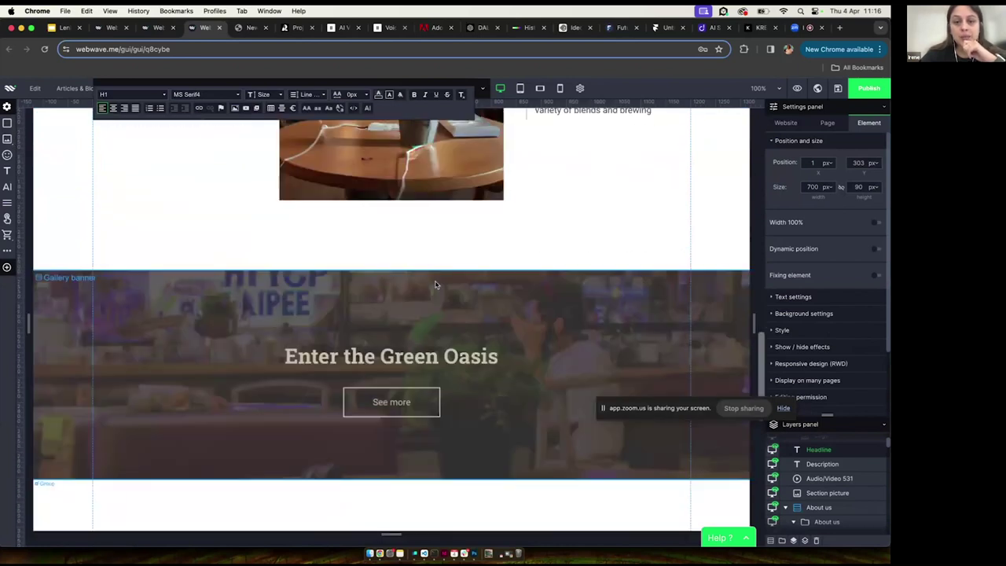
{"action": "scroll", "coordinate": [436, 284], "scroll_direction": "down", "scroll_amount": 12}
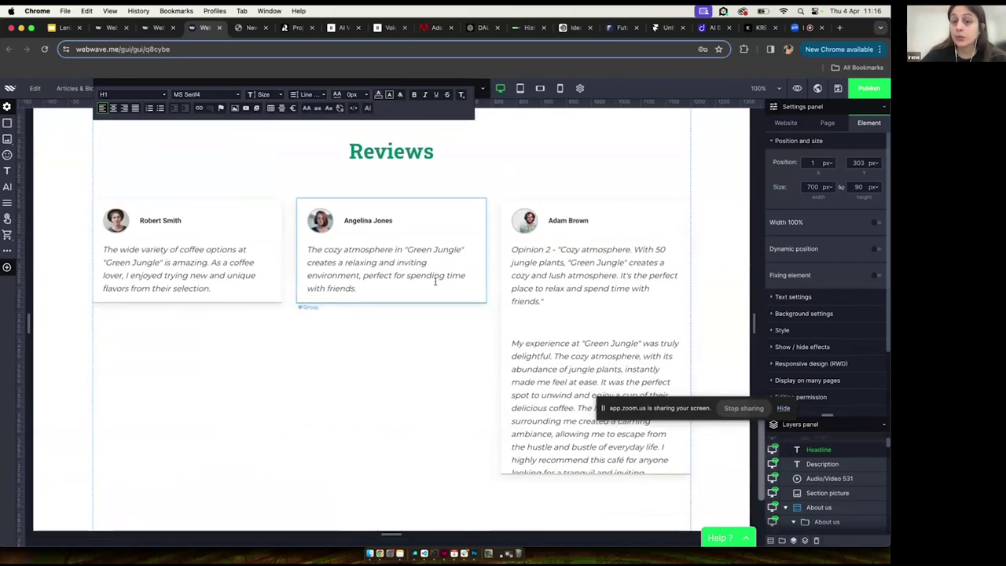
{"action": "scroll", "coordinate": [435, 282], "scroll_direction": "down", "scroll_amount": 5}
{"action": "scroll", "coordinate": [436, 286], "scroll_direction": "up", "scroll_amount": 5}
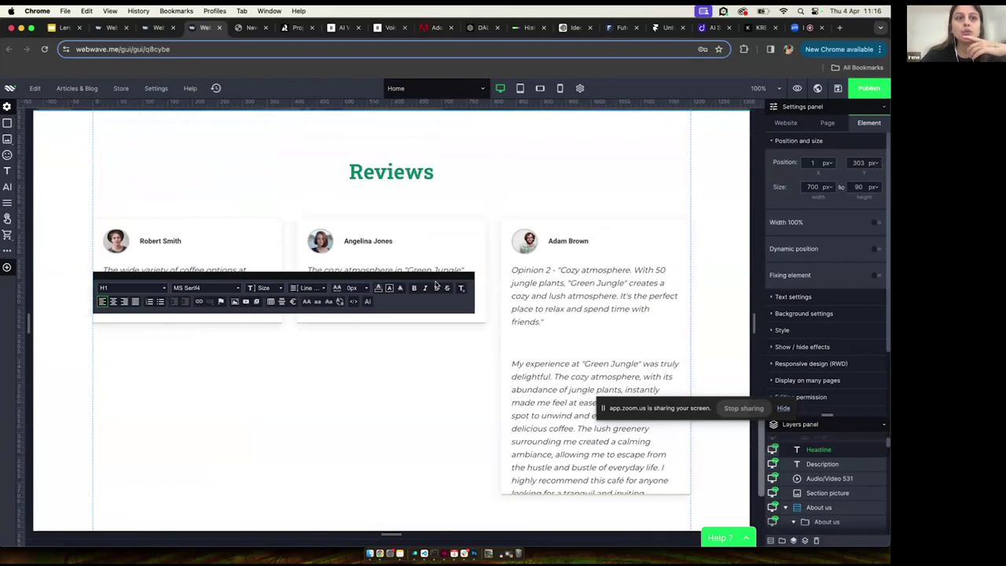
{"action": "scroll", "coordinate": [375, 258], "scroll_direction": "up", "scroll_amount": 4}
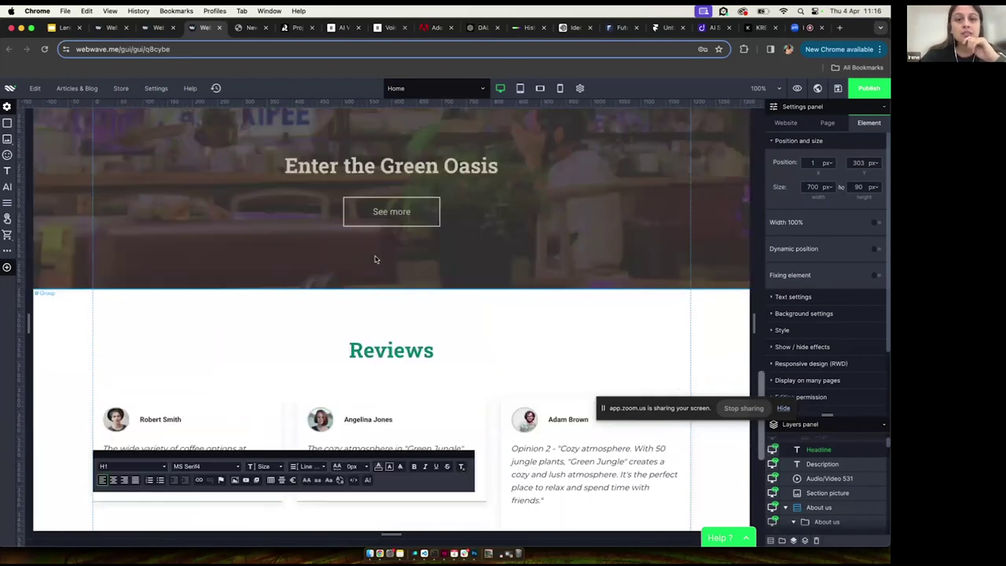
{"action": "scroll", "coordinate": [375, 259], "scroll_direction": "up", "scroll_amount": 15}
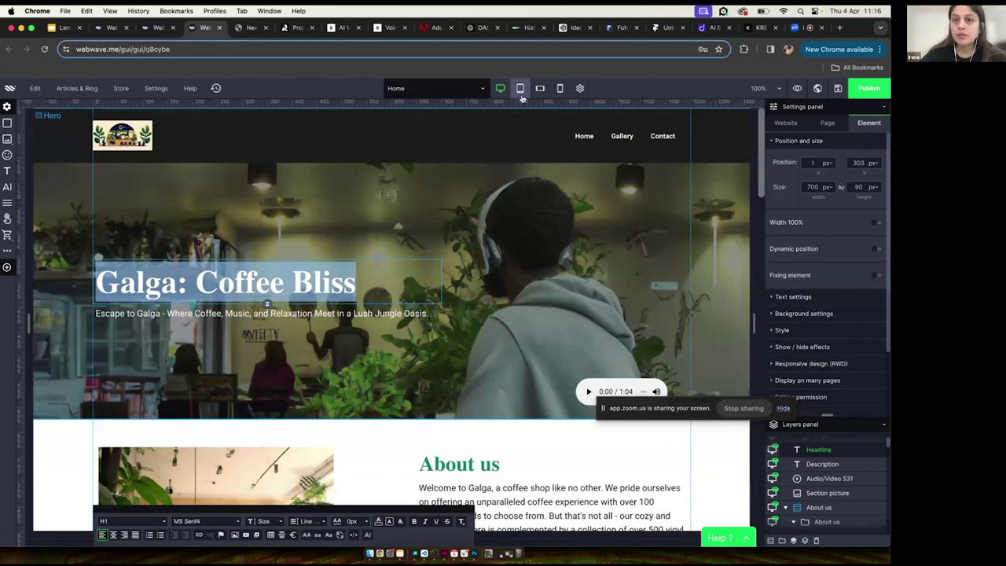
Preview the Galga: Coffee Bliss page at tablet width and scroll down through it.
{"action": "left_click", "coordinate": [521, 94]}
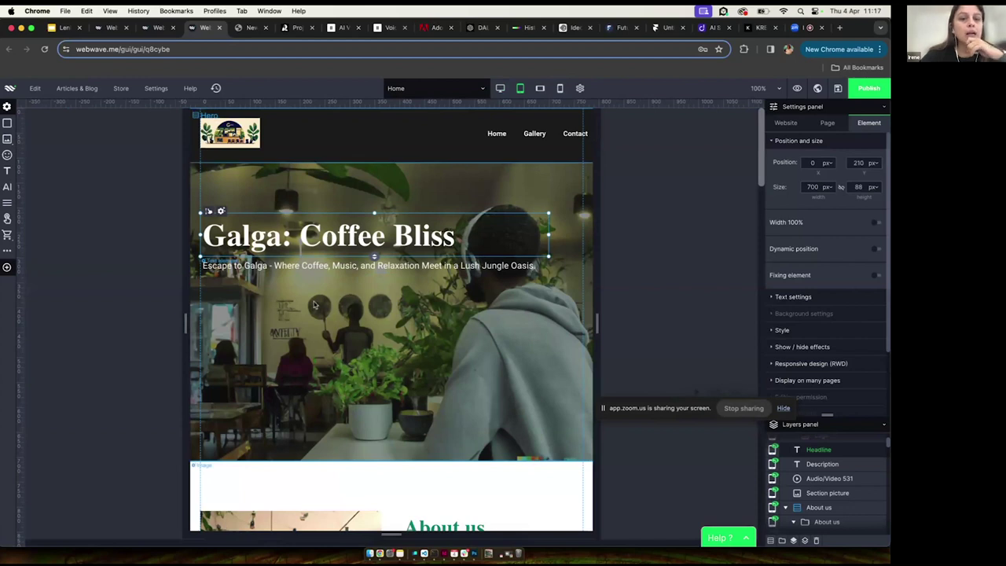
{"action": "scroll", "coordinate": [313, 305], "scroll_direction": "down", "scroll_amount": 5}
{"action": "scroll", "coordinate": [313, 305], "scroll_direction": "up", "scroll_amount": 5}
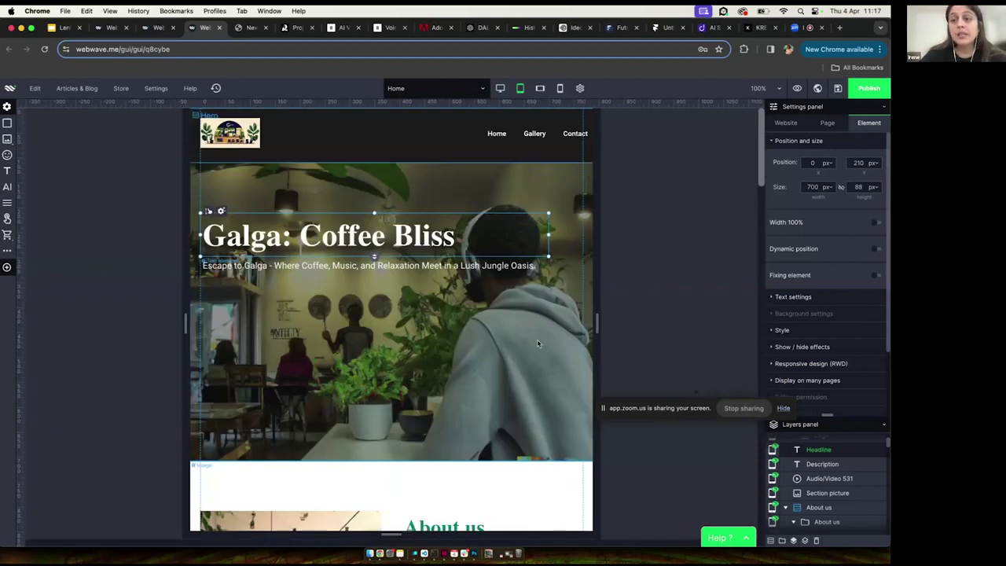
{"action": "scroll", "coordinate": [535, 400], "scroll_direction": "down", "scroll_amount": 5}
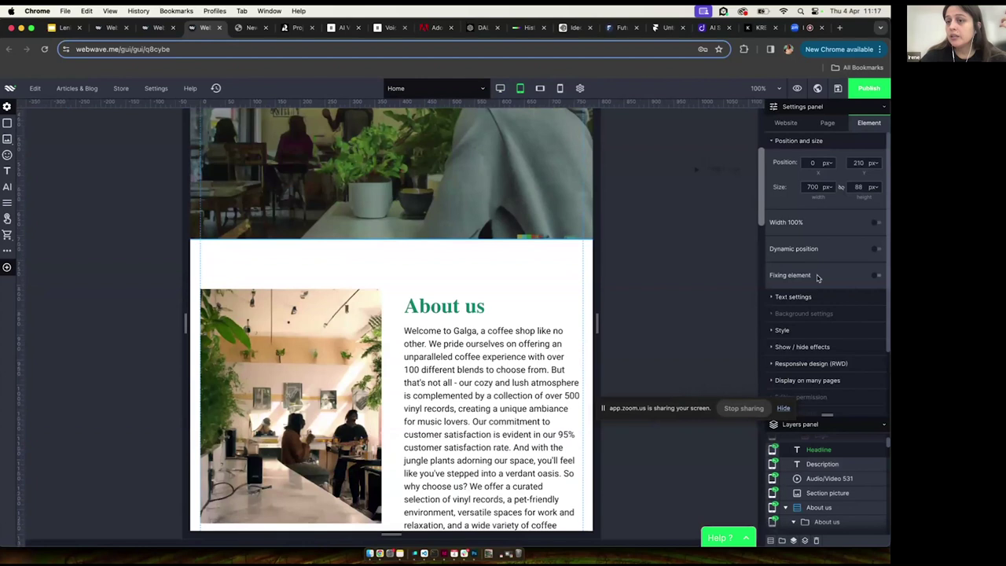
{"action": "scroll", "coordinate": [817, 277], "scroll_direction": "down", "scroll_amount": 2}
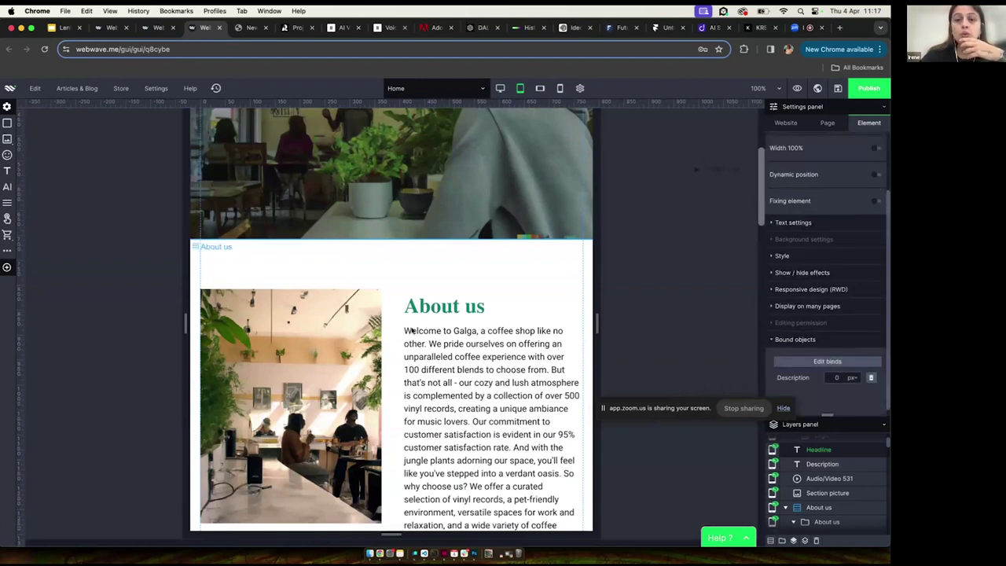
{"action": "scroll", "coordinate": [411, 331], "scroll_direction": "down", "scroll_amount": 1}
{"action": "scroll", "coordinate": [411, 331], "scroll_direction": "down", "scroll_amount": 3}
{"action": "scroll", "coordinate": [411, 330], "scroll_direction": "down", "scroll_amount": 3}
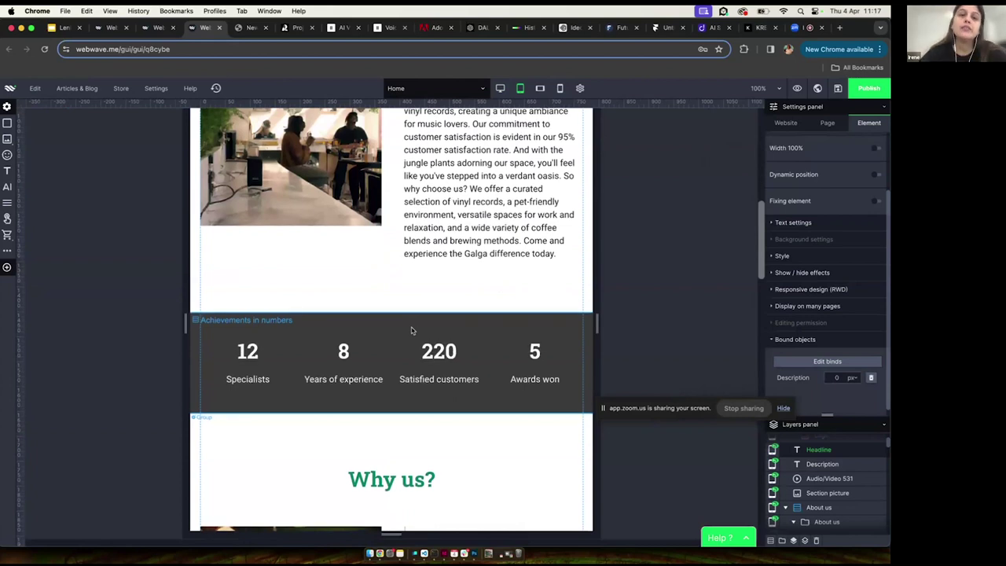
Scroll back to the top and return to the full-width desktop layout.
{"action": "scroll", "coordinate": [411, 330], "scroll_direction": "up", "scroll_amount": 10}
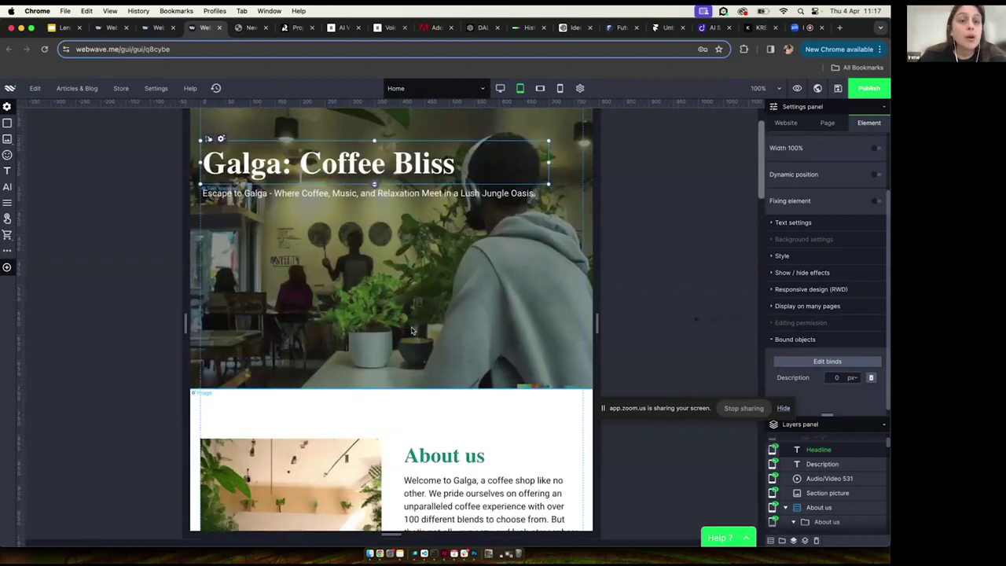
{"action": "scroll", "coordinate": [411, 330], "scroll_direction": "up", "scroll_amount": 2}
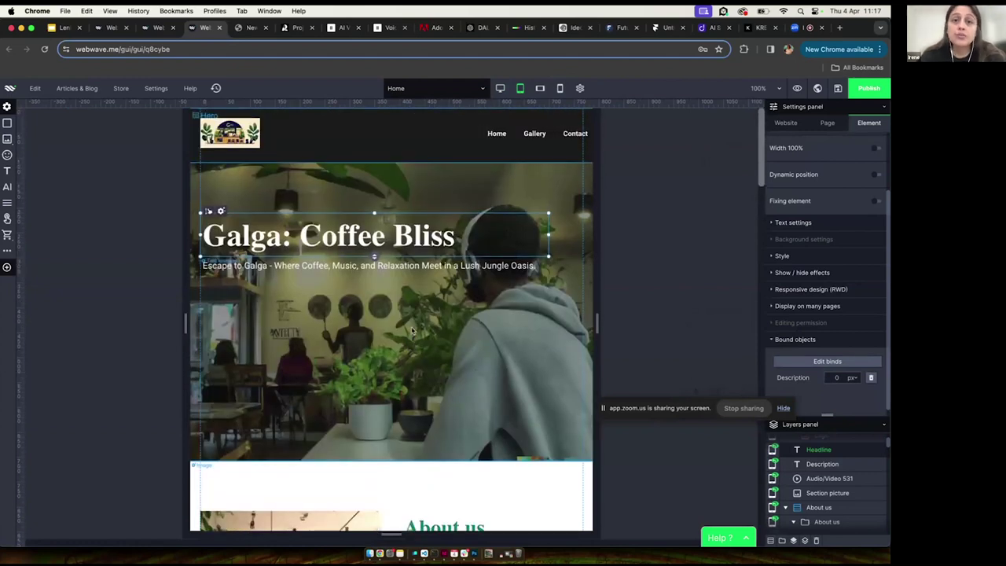
{"action": "left_click", "coordinate": [500, 88]}
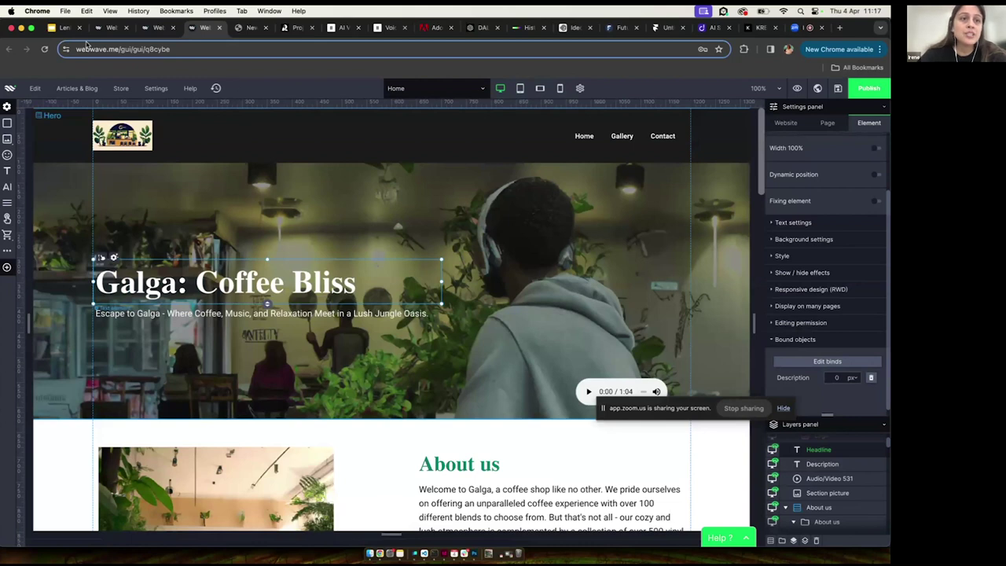
Show Lenio Talks slide 8 'Next, we need some images with DALL-E 2', then go to DALL·E 2.
{"action": "left_click", "coordinate": [63, 28]}
{"action": "scroll", "coordinate": [56, 393], "scroll_direction": "down", "scroll_amount": 2}
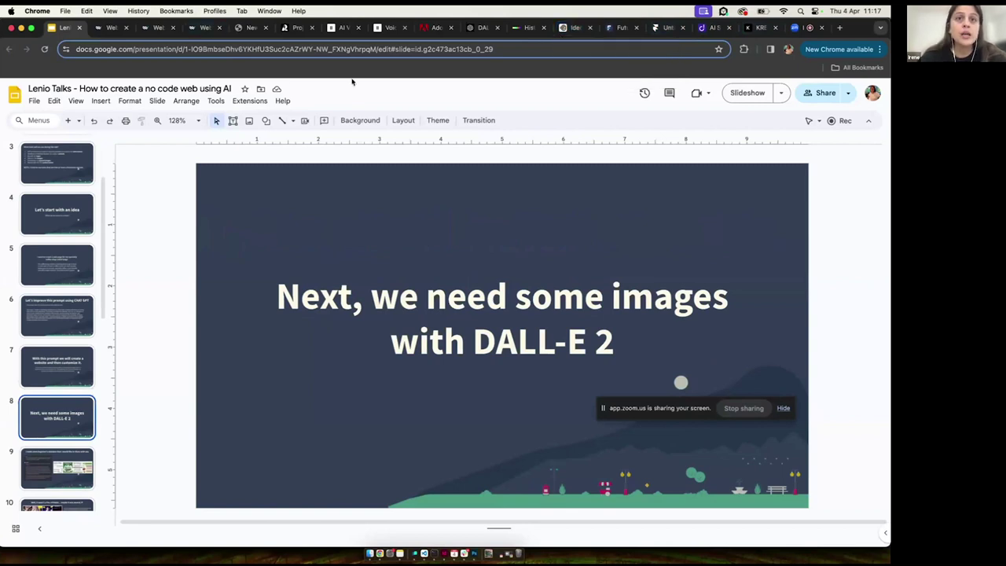
{"action": "left_click", "coordinate": [485, 28]}
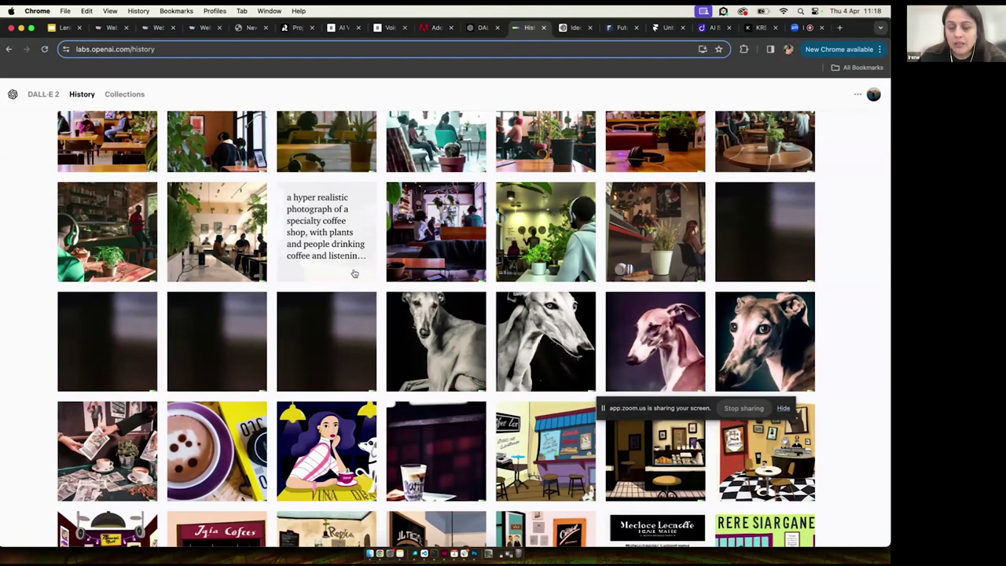
Browse the DALL·E 2 History grid of café interiors, greyhound portraits and illustrated coffee shops.
{"action": "scroll", "coordinate": [355, 274], "scroll_direction": "up", "scroll_amount": 2}
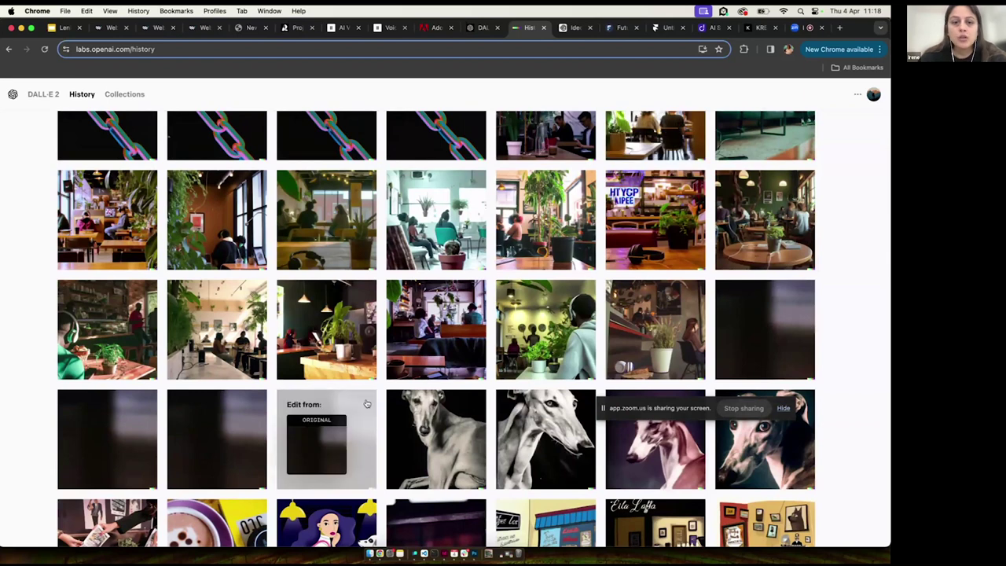
{"action": "scroll", "coordinate": [366, 403], "scroll_direction": "down", "scroll_amount": 1}
{"action": "scroll", "coordinate": [366, 404], "scroll_direction": "down", "scroll_amount": 2}
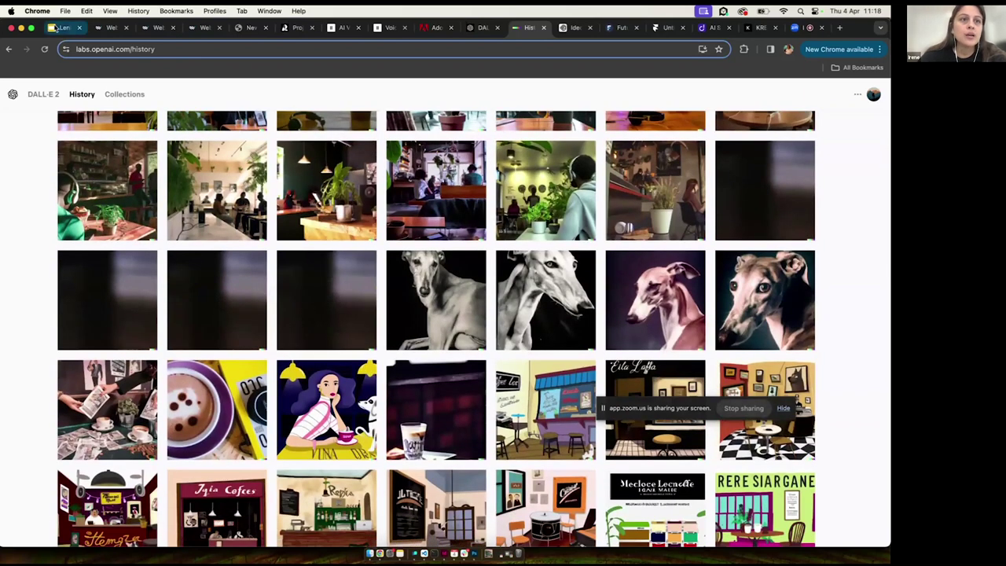
Present Lenio Talks full-screen and advance two slides to the prompt-mistakes slide.
{"action": "left_click", "coordinate": [59, 28]}
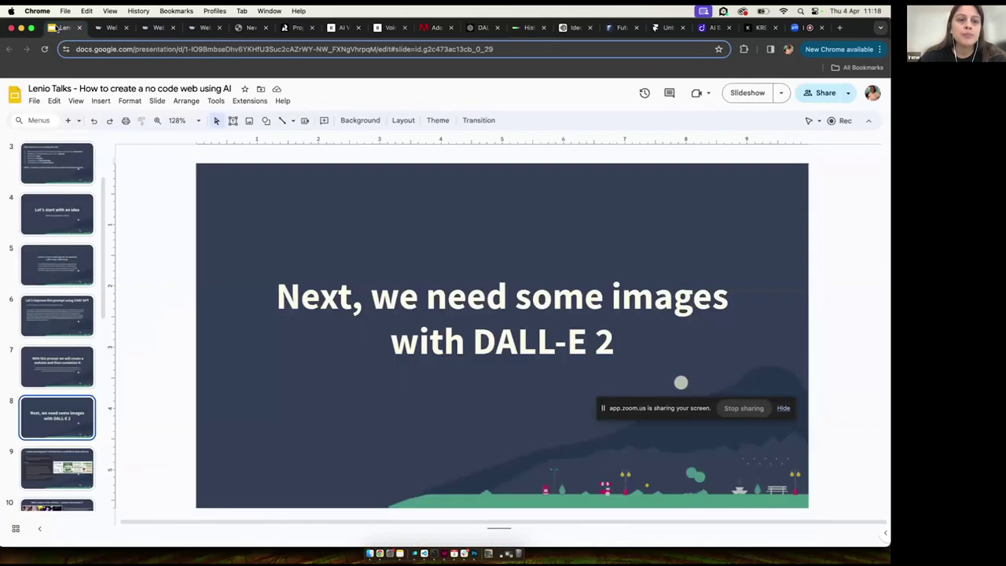
{"action": "left_click", "coordinate": [750, 94]}
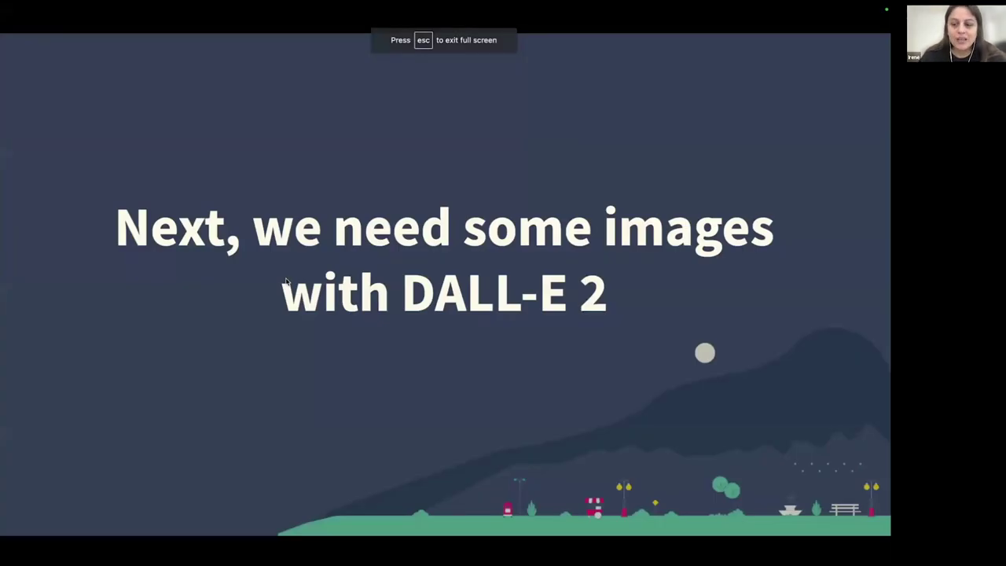
{"action": "key", "text": "Right"}
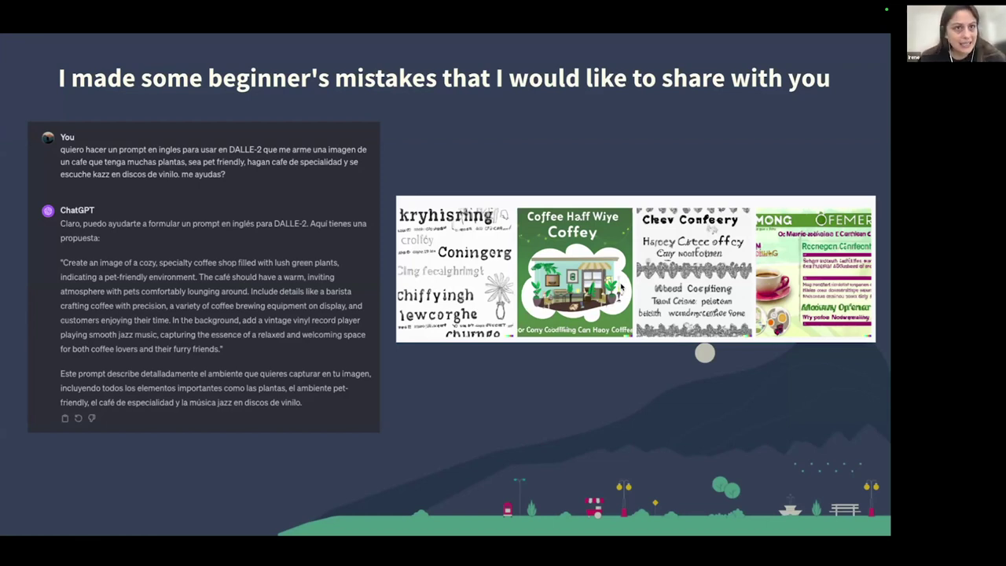
{"action": "key", "text": "Right"}
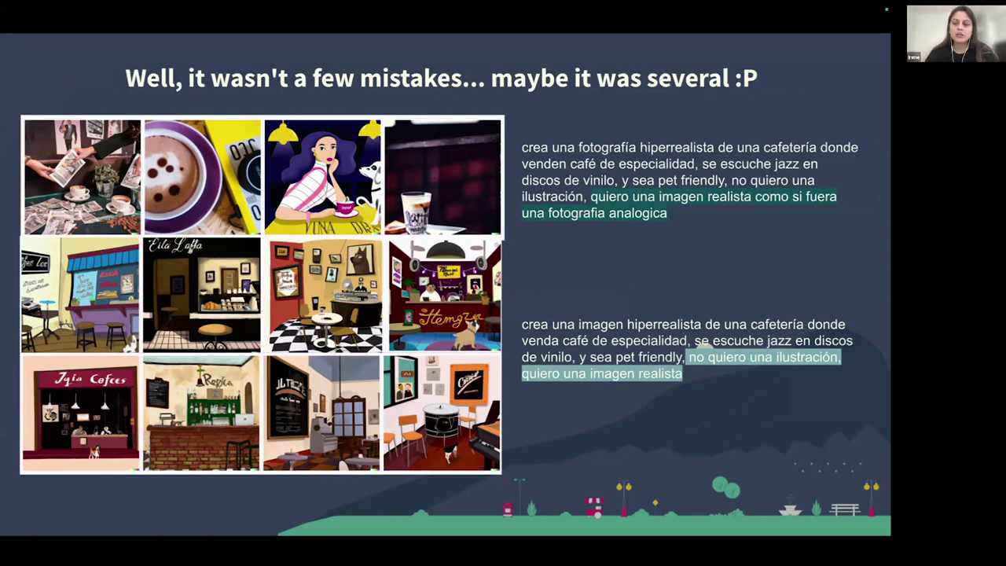
Advance through the English-prompt café results slides to the Photoshop expansion slide.
{"action": "key", "text": "Right"}
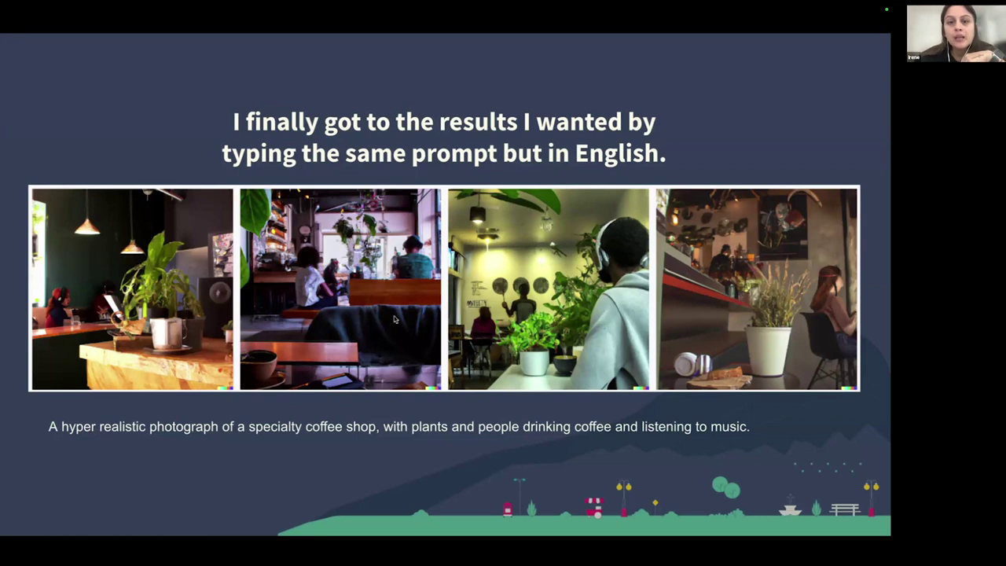
{"action": "left_click", "coordinate": [504, 348]}
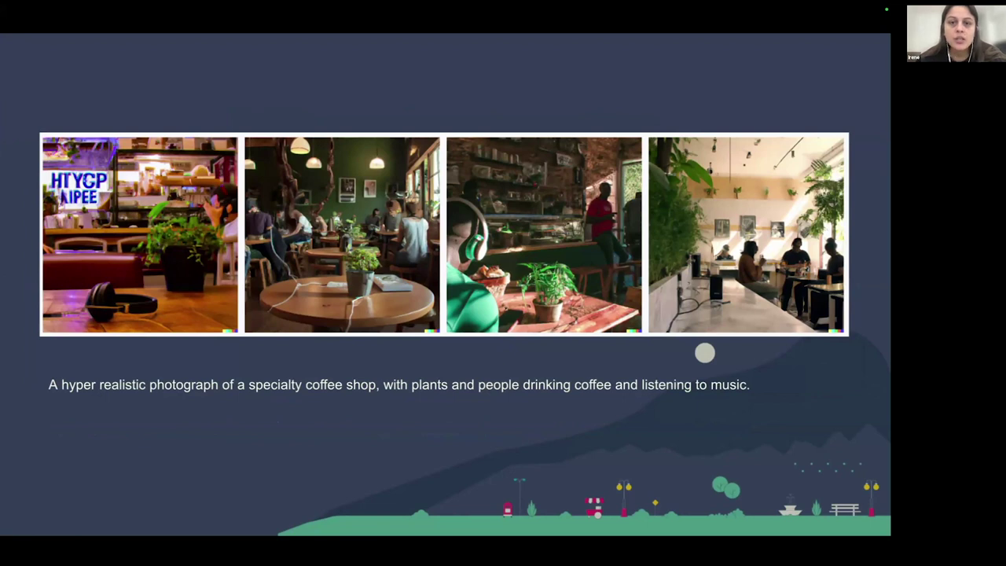
{"action": "left_click", "coordinate": [705, 353]}
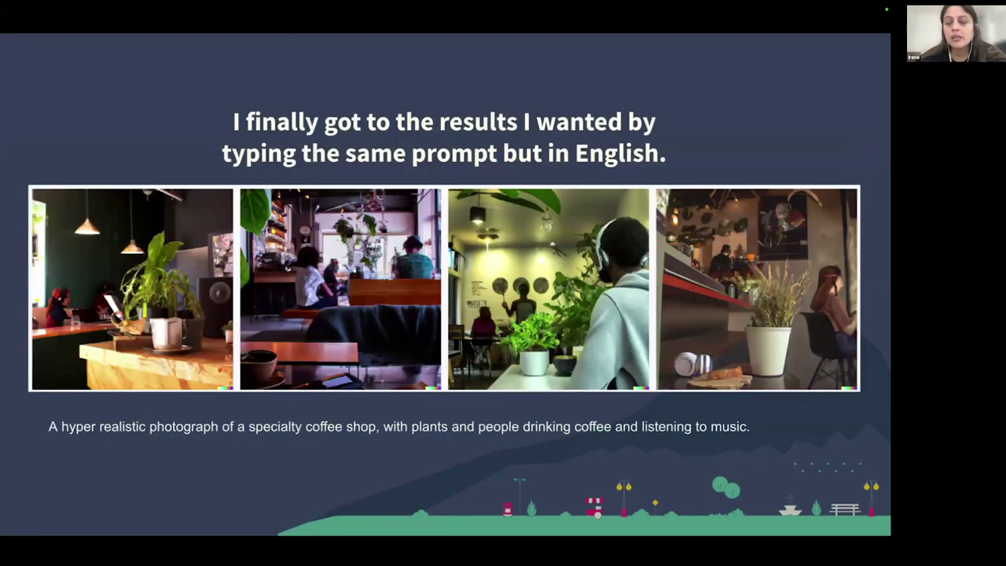
{"action": "left_click", "coordinate": [705, 353]}
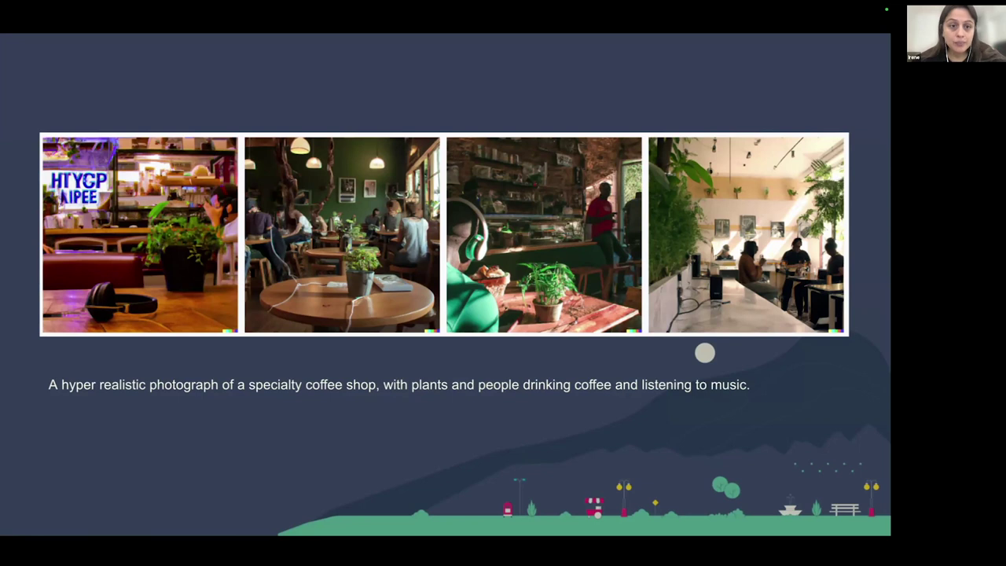
{"action": "key", "text": "Right"}
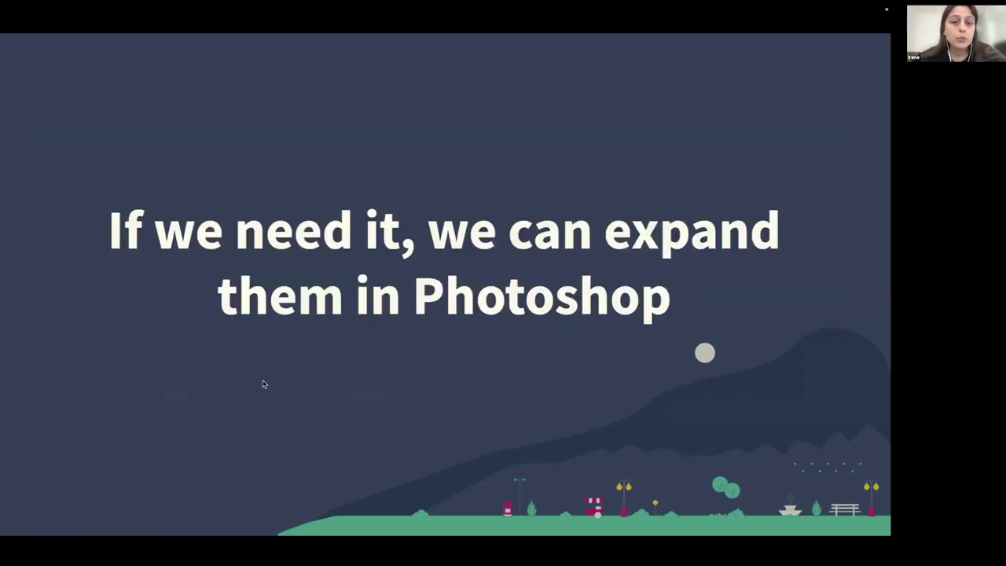
Leave the slideshow and widen the plant-filled café image in Photoshop with Generative Expand.
{"action": "key", "text": "Escape"}
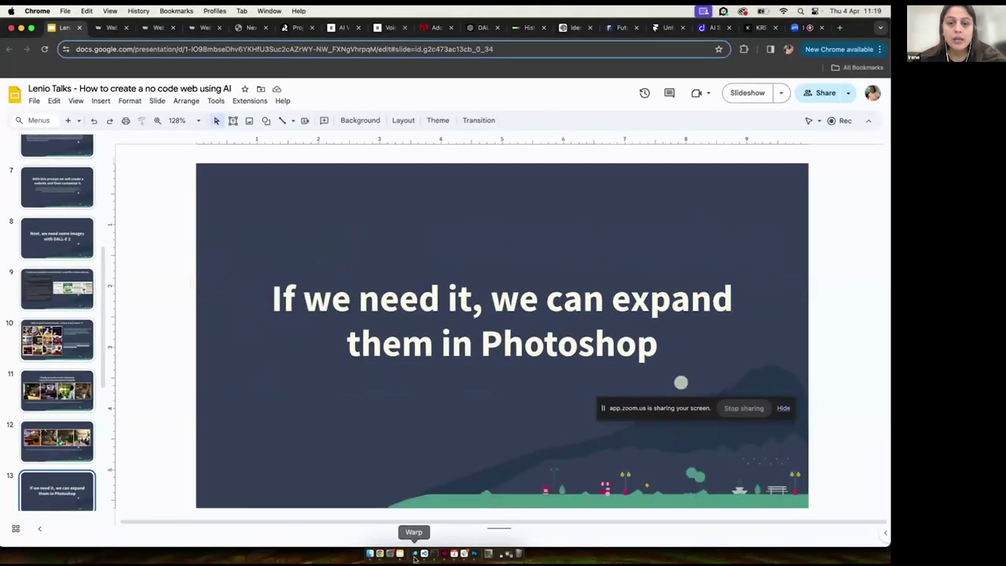
{"action": "left_click", "coordinate": [475, 554]}
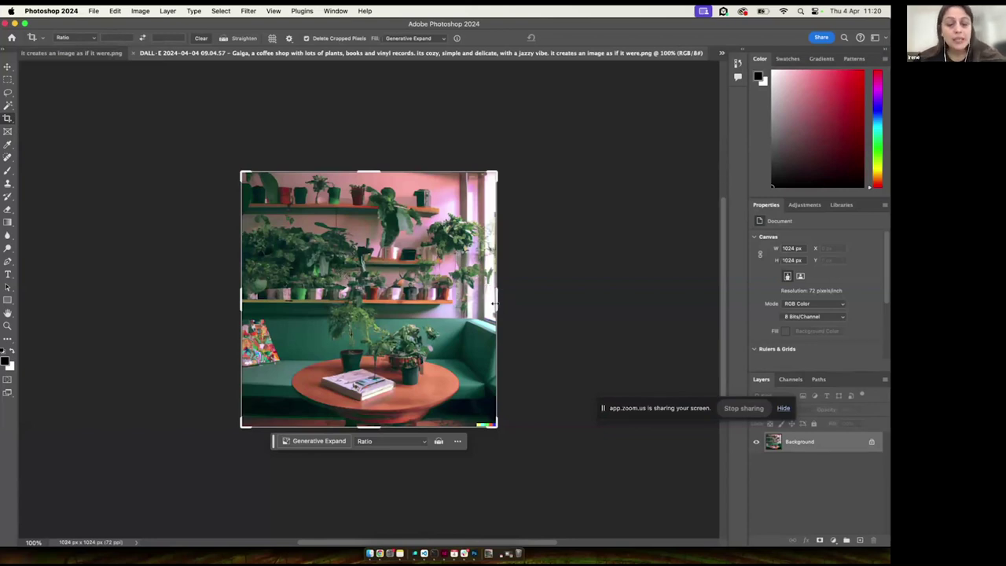
{"action": "left_click_drag", "start_coordinate": [494, 305], "coordinate": [602, 302]}
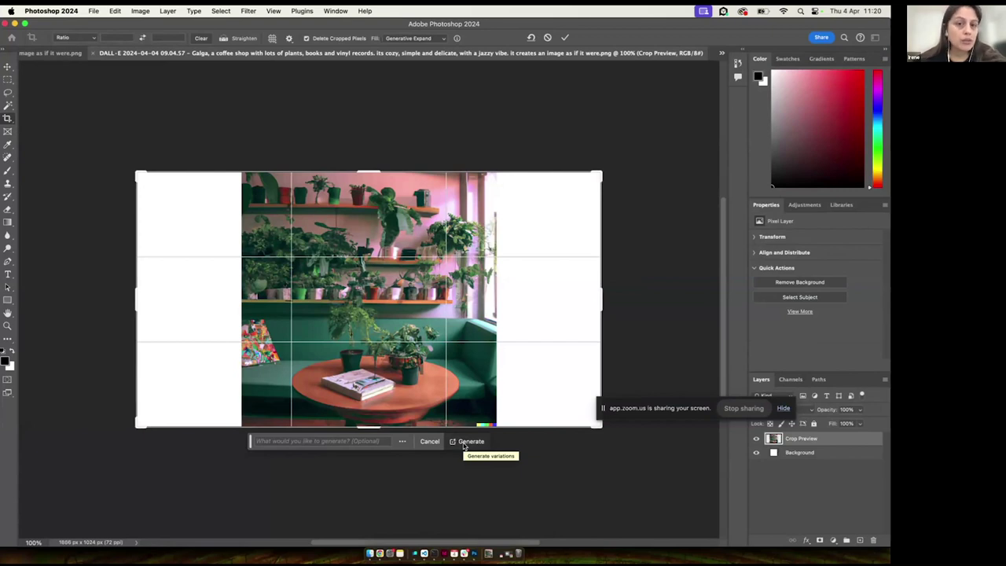
{"action": "left_click", "coordinate": [468, 442]}
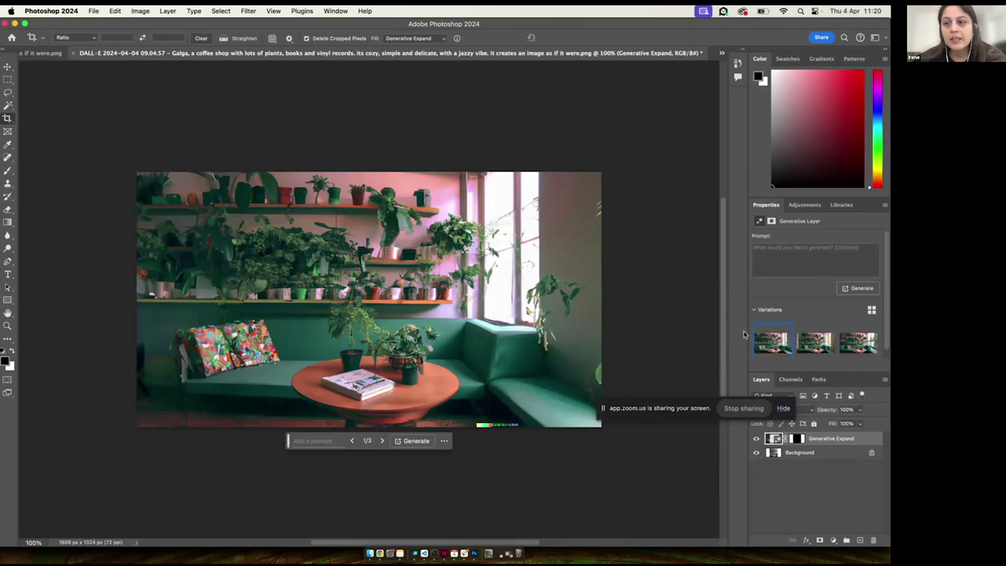
Compare the three generated variations, keep variation 1, and open the other café document.
{"action": "left_click", "coordinate": [817, 342]}
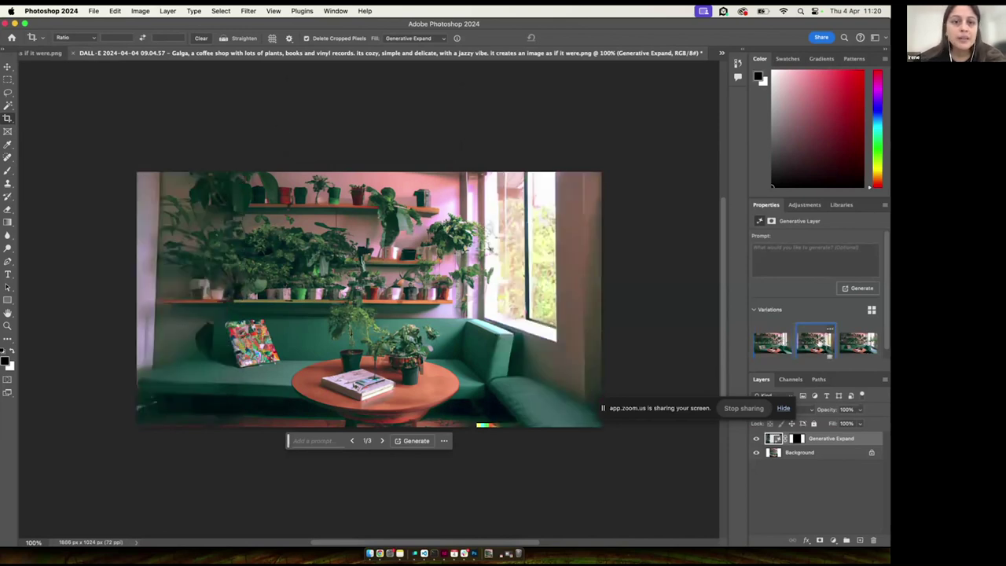
{"action": "left_click", "coordinate": [852, 347]}
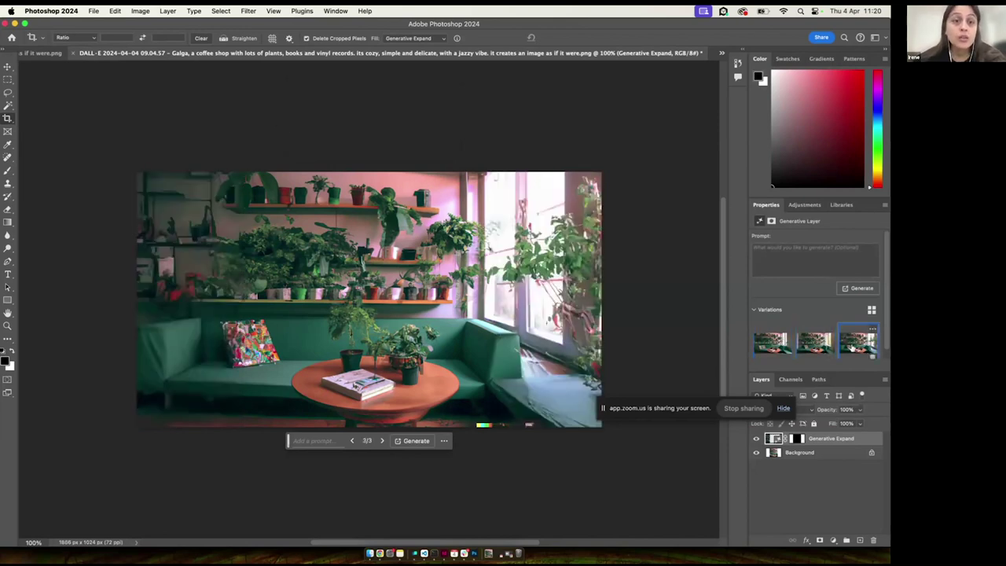
{"action": "left_click", "coordinate": [770, 342]}
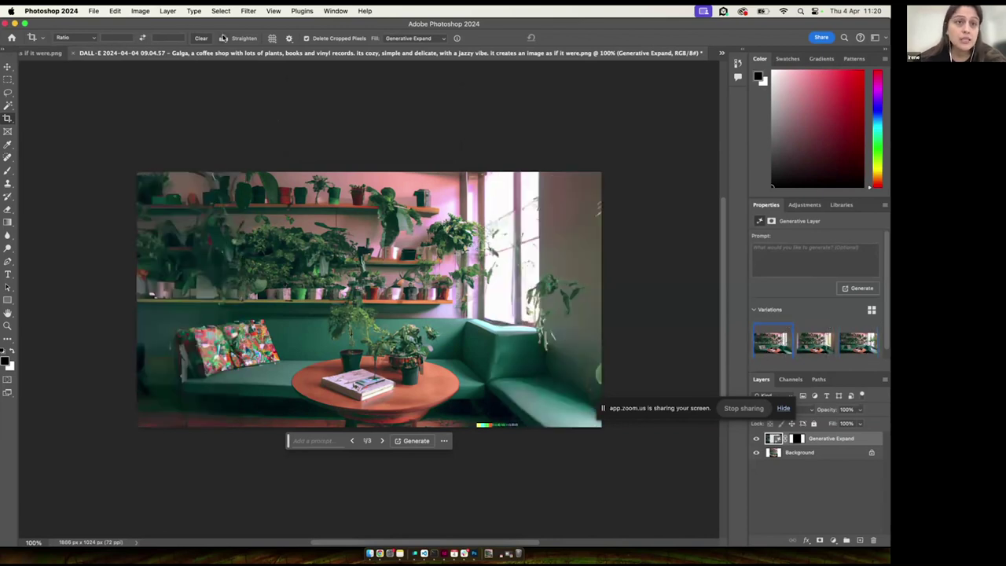
{"action": "left_click", "coordinate": [39, 52]}
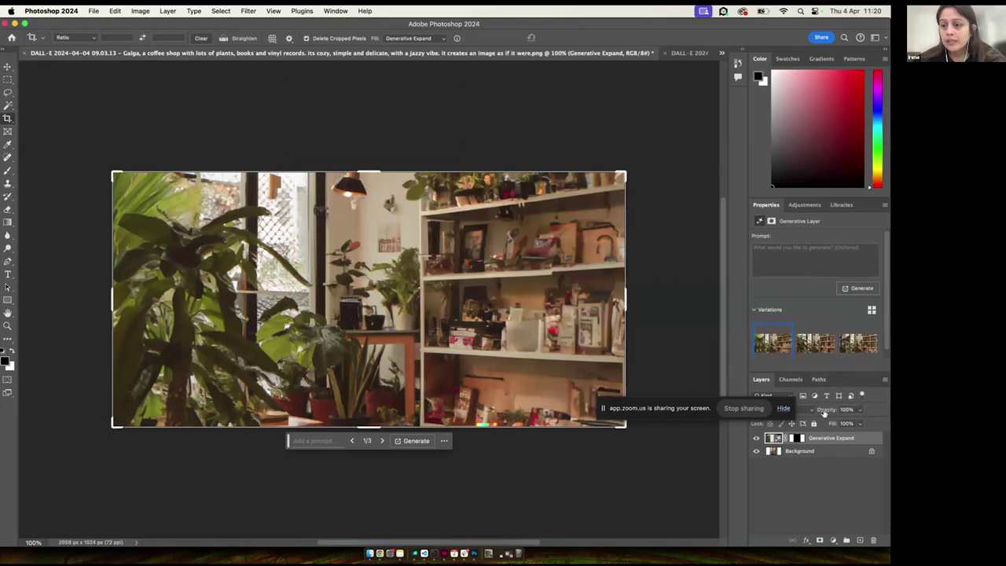
Compare the original against the expansion, then pick the third Generative Expand variation.
{"action": "left_click", "coordinate": [756, 437]}
{"action": "scroll", "coordinate": [554, 247], "scroll_direction": "up", "scroll_amount": 5}
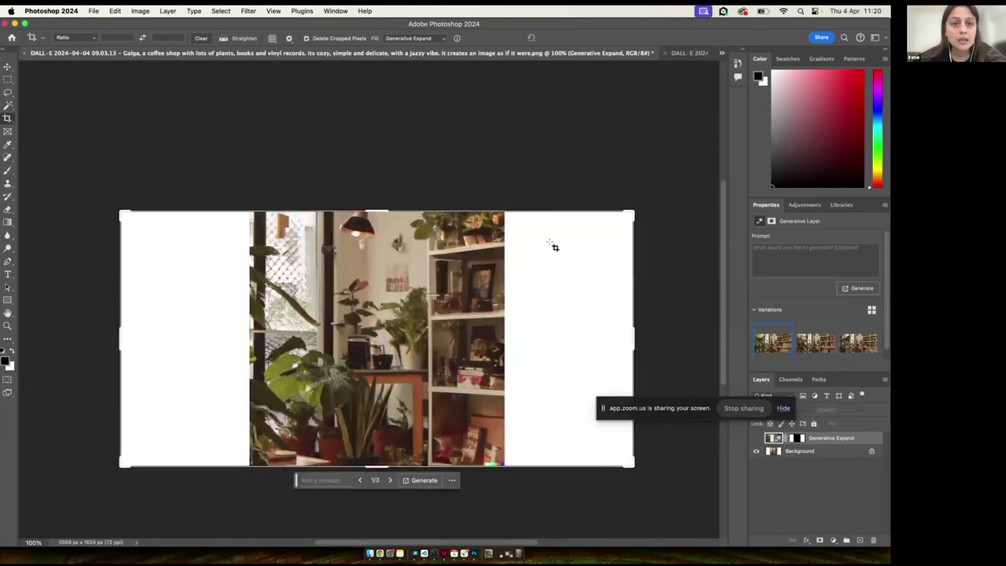
{"action": "left_click", "coordinate": [757, 438]}
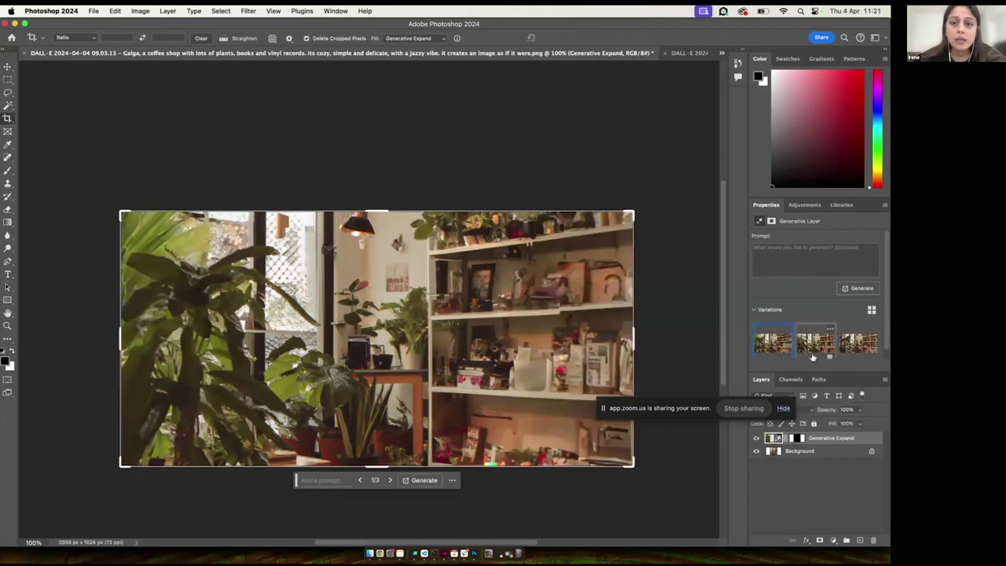
{"action": "left_click", "coordinate": [813, 343]}
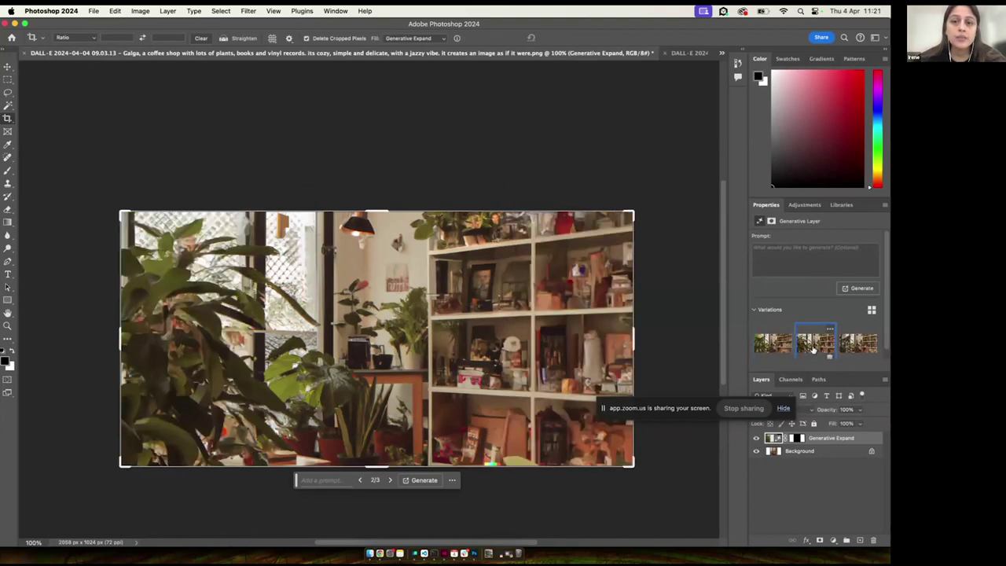
{"action": "left_click", "coordinate": [862, 340]}
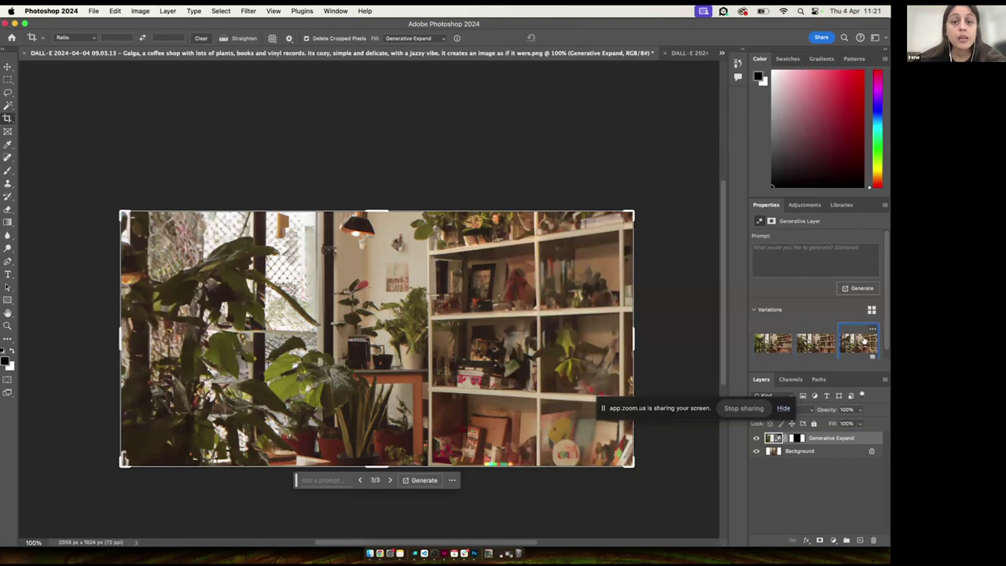
{"action": "scroll", "coordinate": [593, 166], "scroll_direction": "down", "scroll_amount": 2}
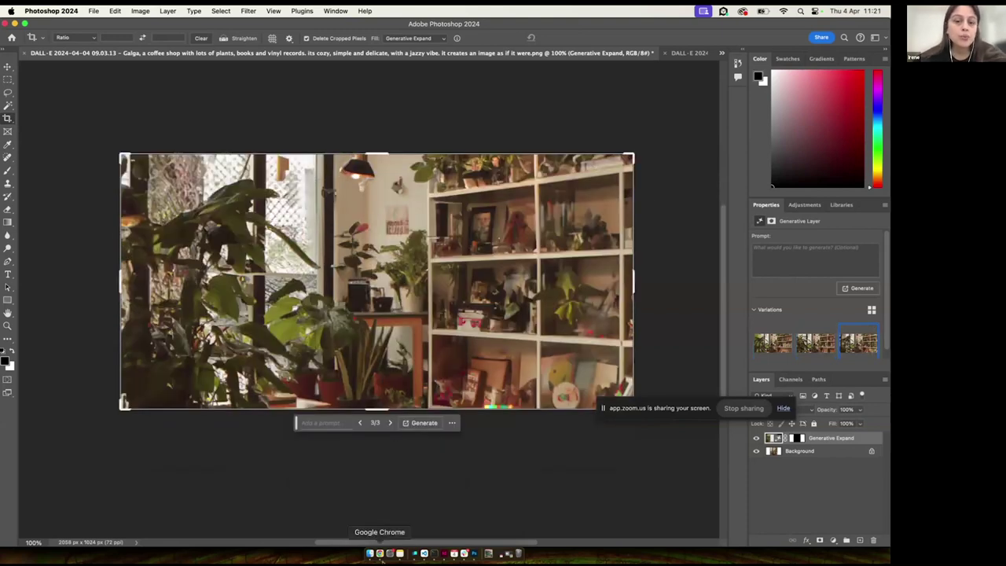
Return to the Galga: Coffee Bliss editor, close the duplicate editor tab, and review the Home page.
{"action": "left_click", "coordinate": [380, 554]}
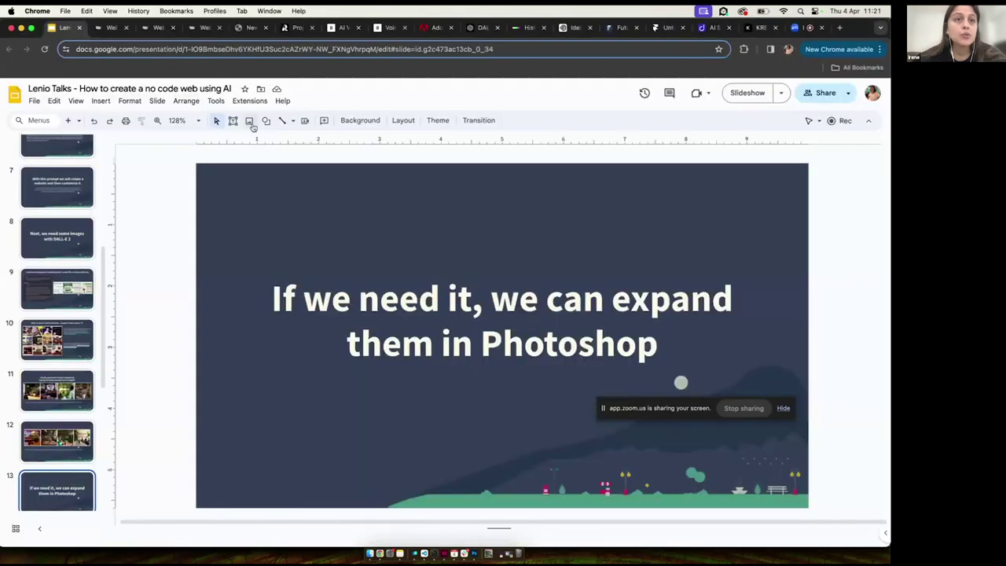
{"action": "left_click", "coordinate": [155, 30]}
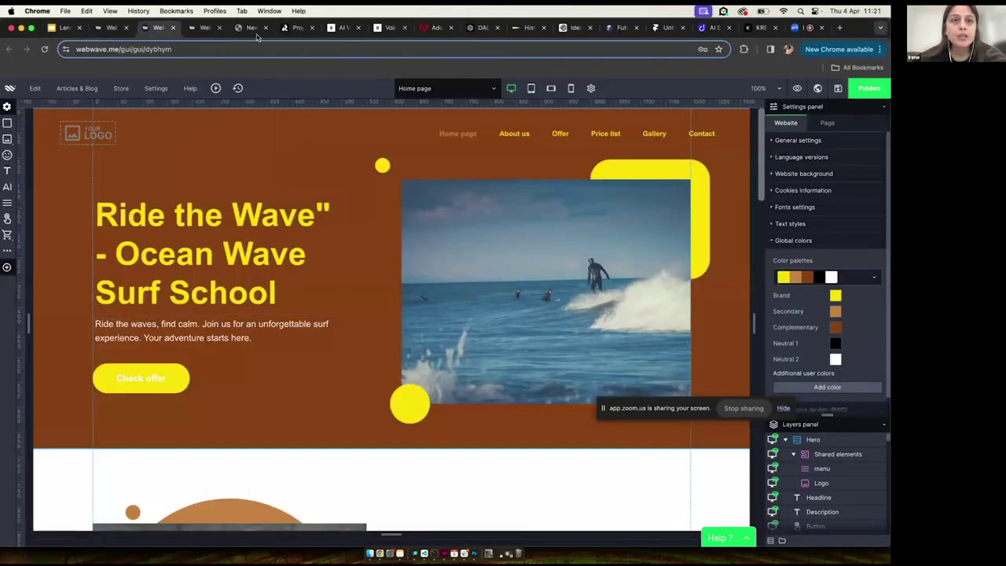
{"action": "left_click", "coordinate": [202, 29]}
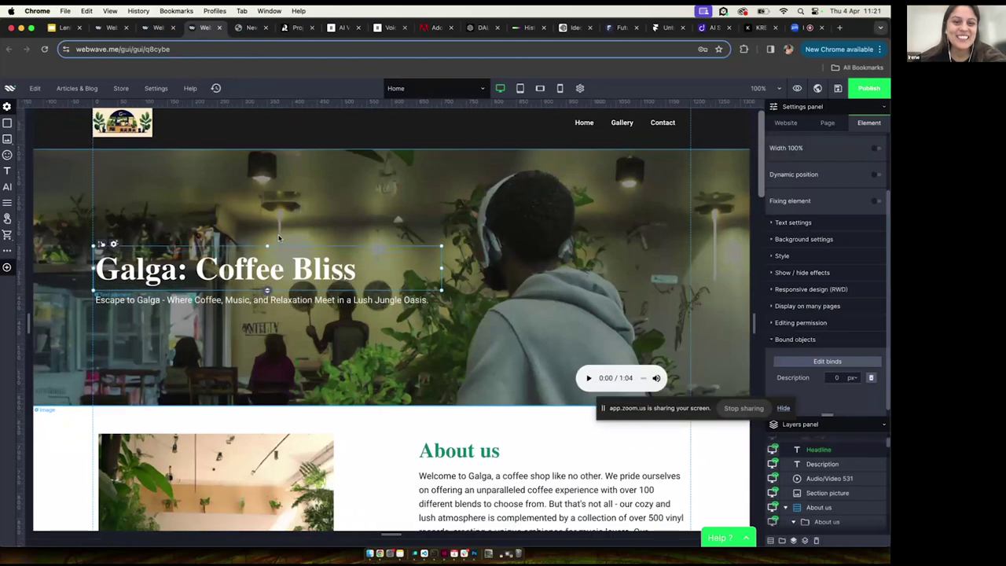
{"action": "scroll", "coordinate": [278, 238], "scroll_direction": "down", "scroll_amount": 1}
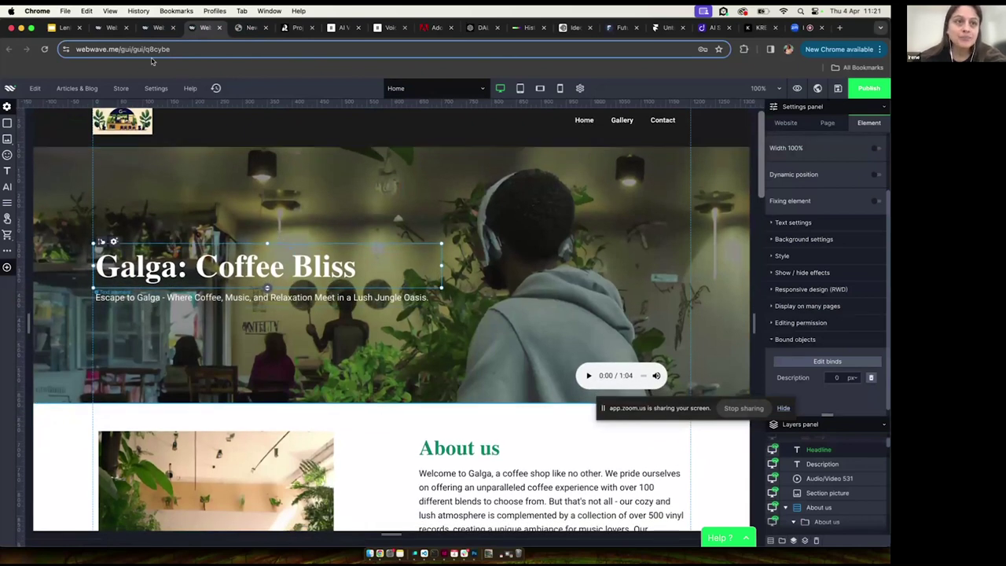
{"action": "left_click", "coordinate": [126, 28]}
{"action": "scroll", "coordinate": [385, 479], "scroll_direction": "down", "scroll_amount": 5}
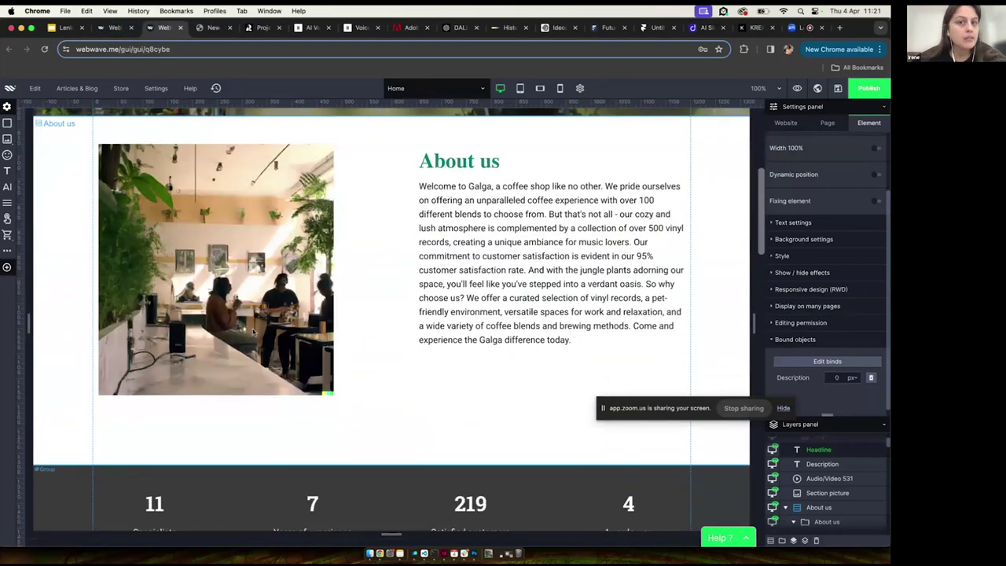
{"action": "scroll", "coordinate": [252, 332], "scroll_direction": "down", "scroll_amount": 10}
{"action": "scroll", "coordinate": [254, 332], "scroll_direction": "up", "scroll_amount": 15}
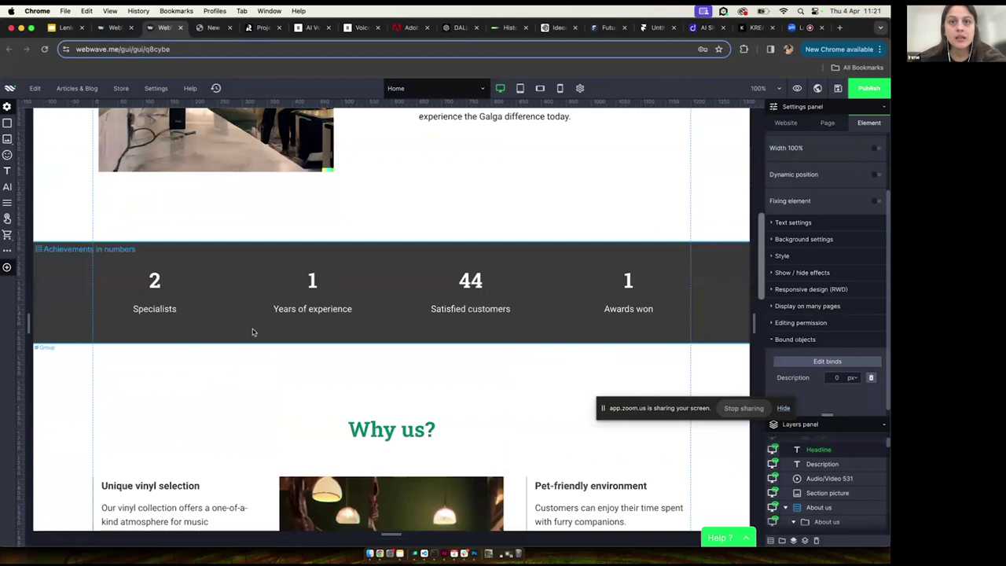
Switch to the Gallery page and scroll through its café photo grid and back up.
{"action": "left_click", "coordinate": [465, 90]}
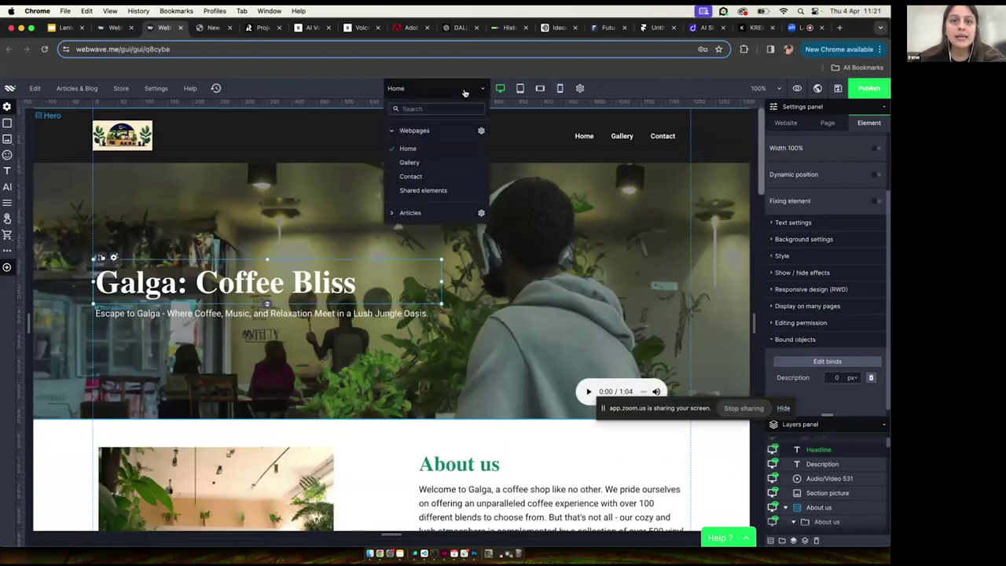
{"action": "left_click", "coordinate": [444, 161]}
{"action": "scroll", "coordinate": [452, 342], "scroll_direction": "down", "scroll_amount": 2}
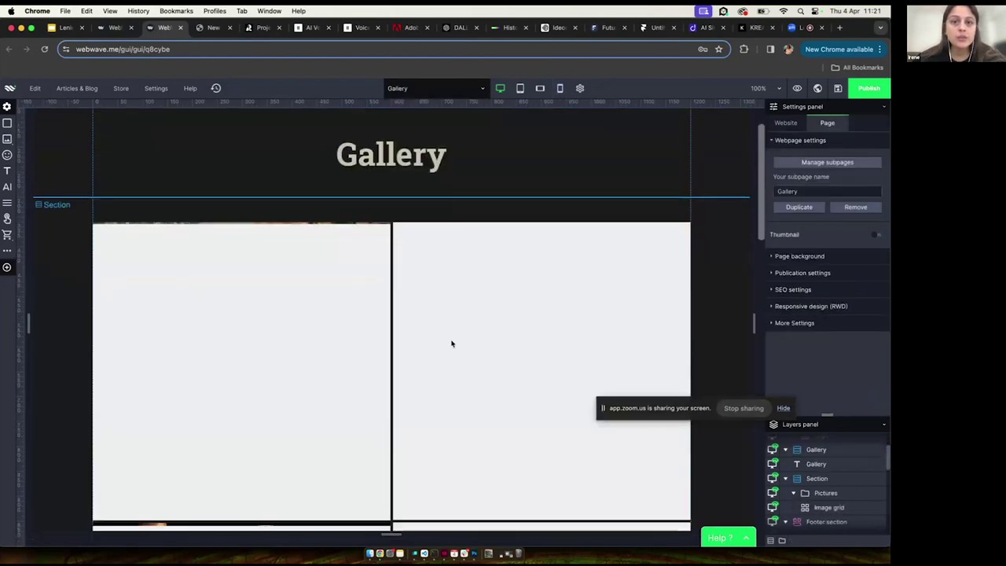
{"action": "scroll", "coordinate": [451, 342], "scroll_direction": "down", "scroll_amount": 5}
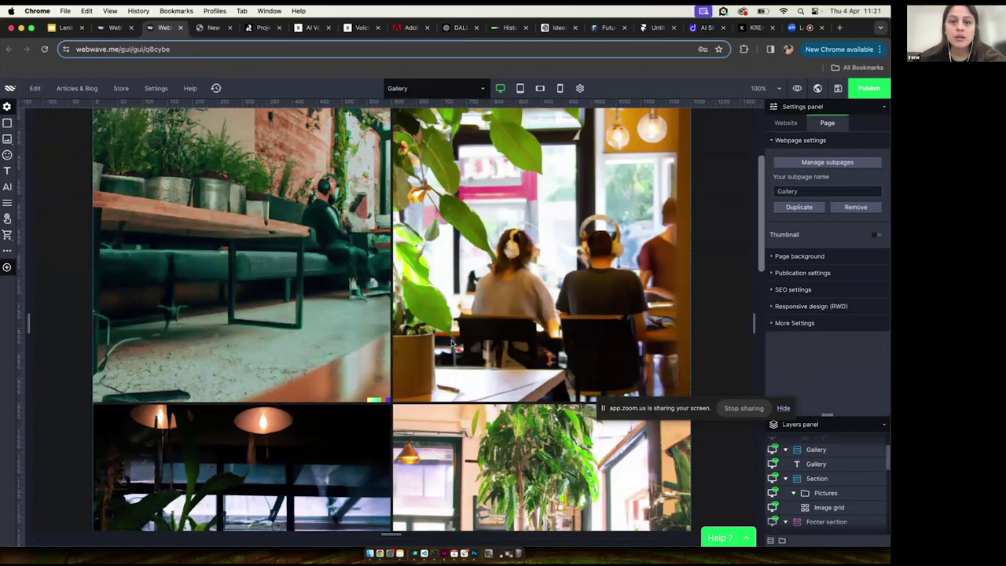
{"action": "scroll", "coordinate": [452, 343], "scroll_direction": "down", "scroll_amount": 6}
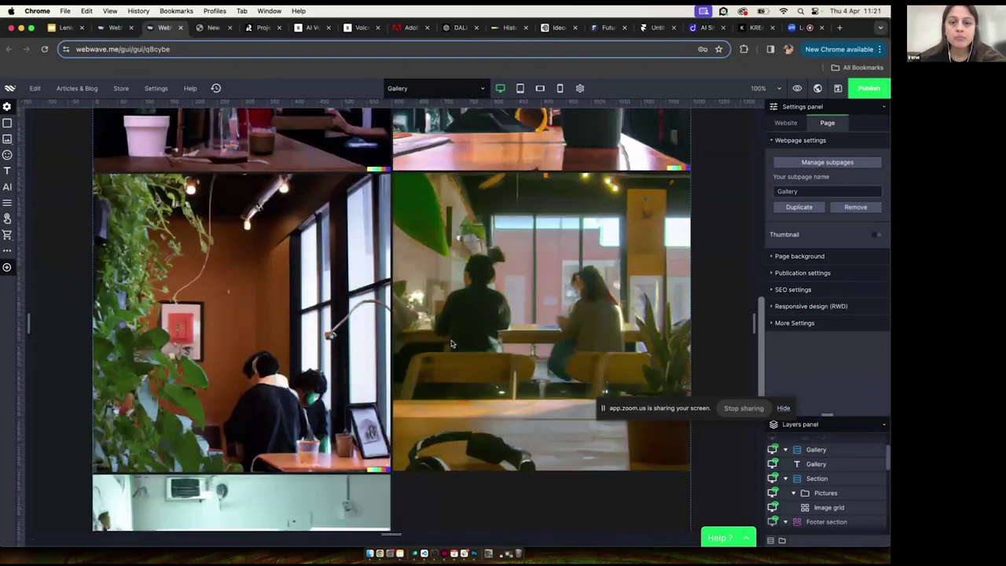
{"action": "scroll", "coordinate": [452, 343], "scroll_direction": "down", "scroll_amount": 3}
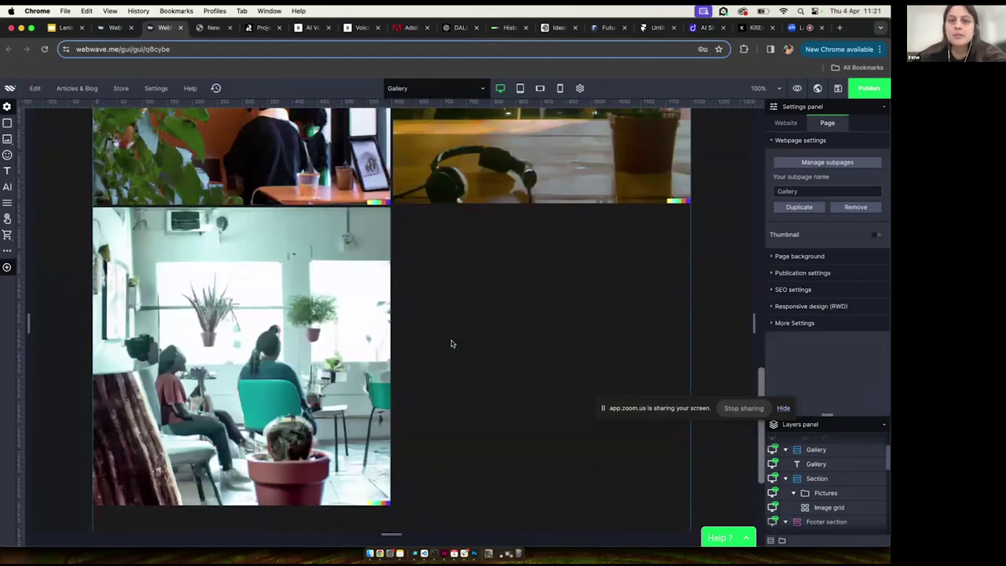
{"action": "scroll", "coordinate": [452, 343], "scroll_direction": "up", "scroll_amount": 8}
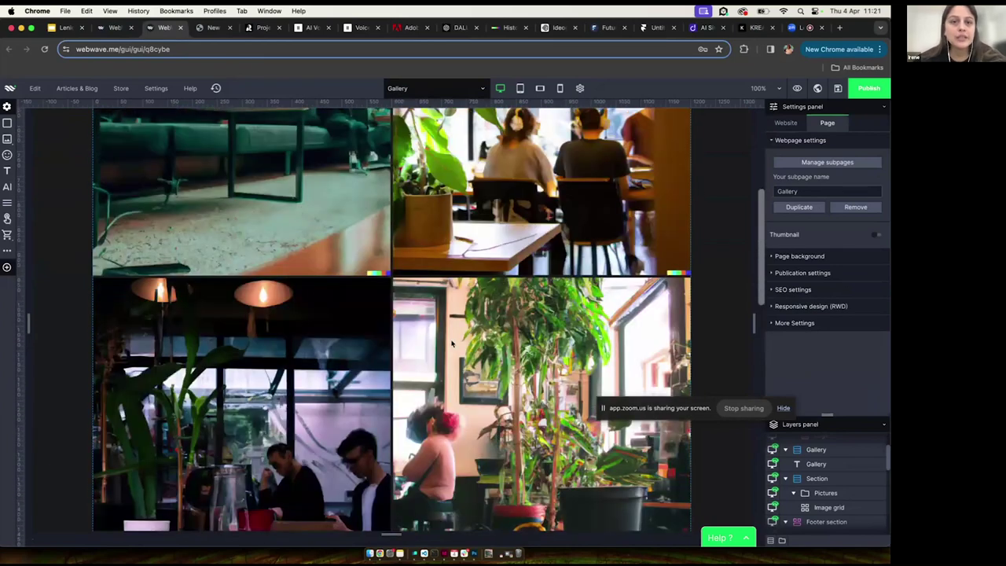
{"action": "scroll", "coordinate": [452, 344], "scroll_direction": "up", "scroll_amount": 4}
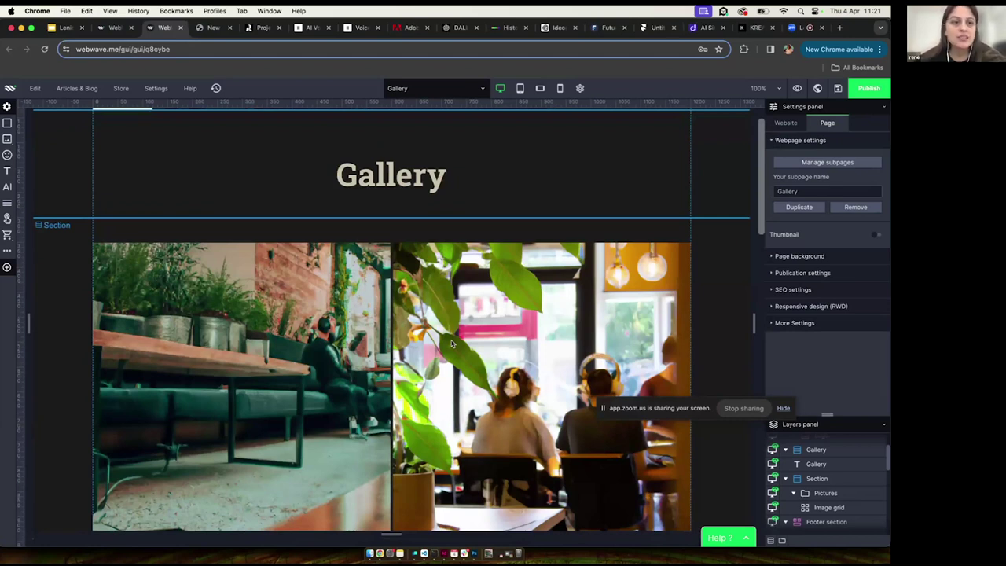
Present slide 14 comparing original and expanded café photos, then return to the Galga Gallery editor.
{"action": "left_click", "coordinate": [65, 27]}
{"action": "scroll", "coordinate": [53, 367], "scroll_direction": "down", "scroll_amount": 5}
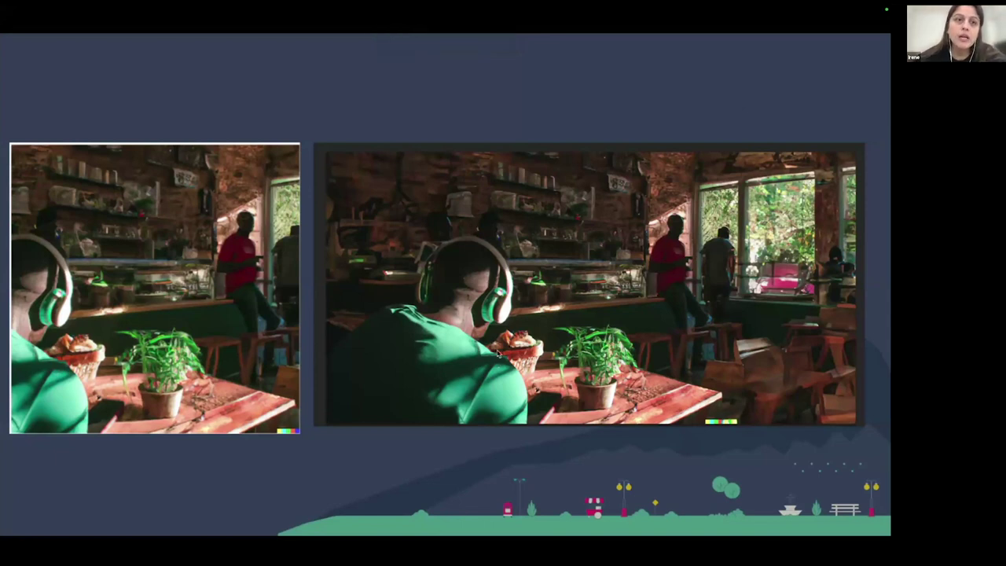
{"action": "key", "text": "Escape"}
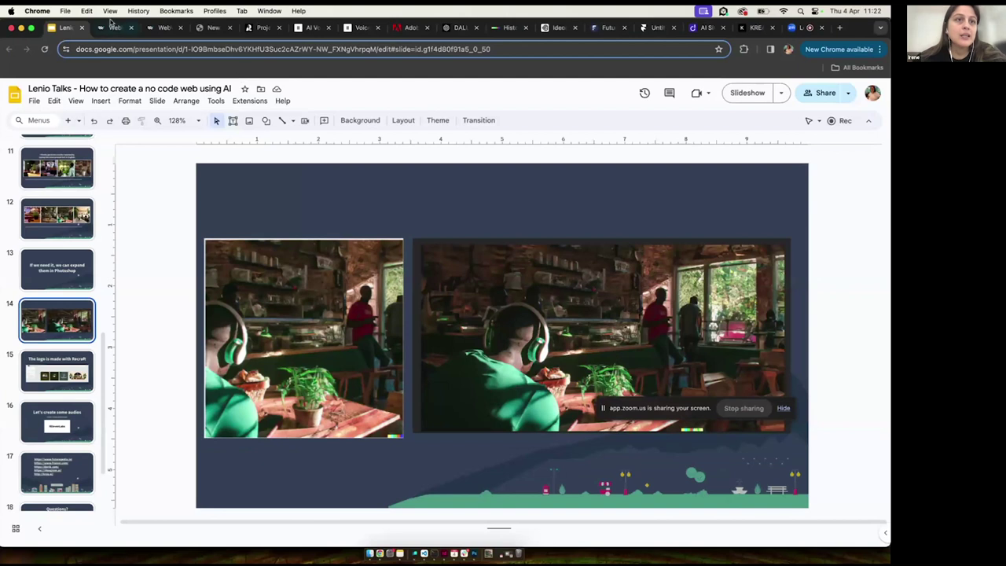
{"action": "left_click", "coordinate": [156, 30]}
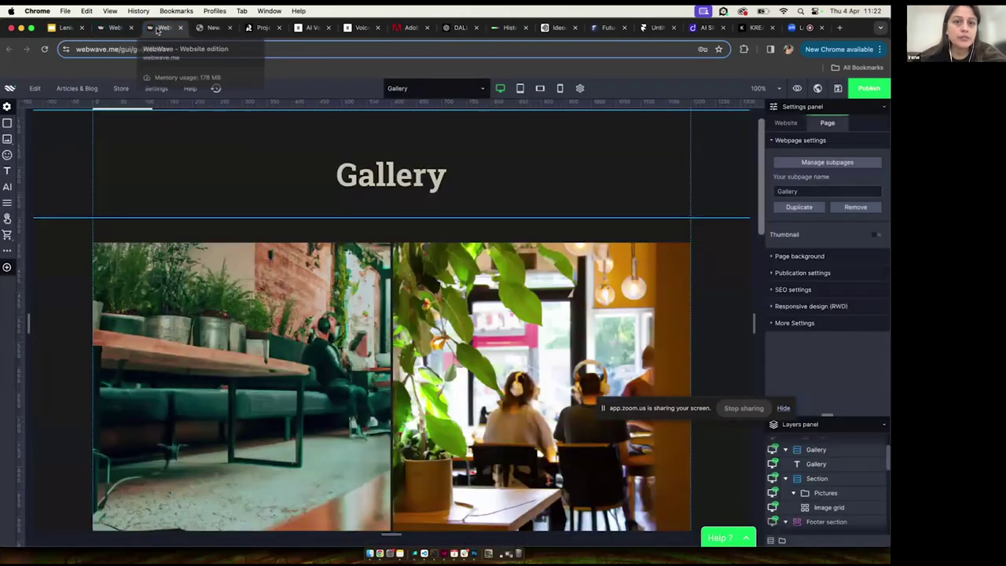
Open the Ocean Wave surf school template site and scroll through its 'Ride the Wave' home page.
{"action": "left_click", "coordinate": [117, 28]}
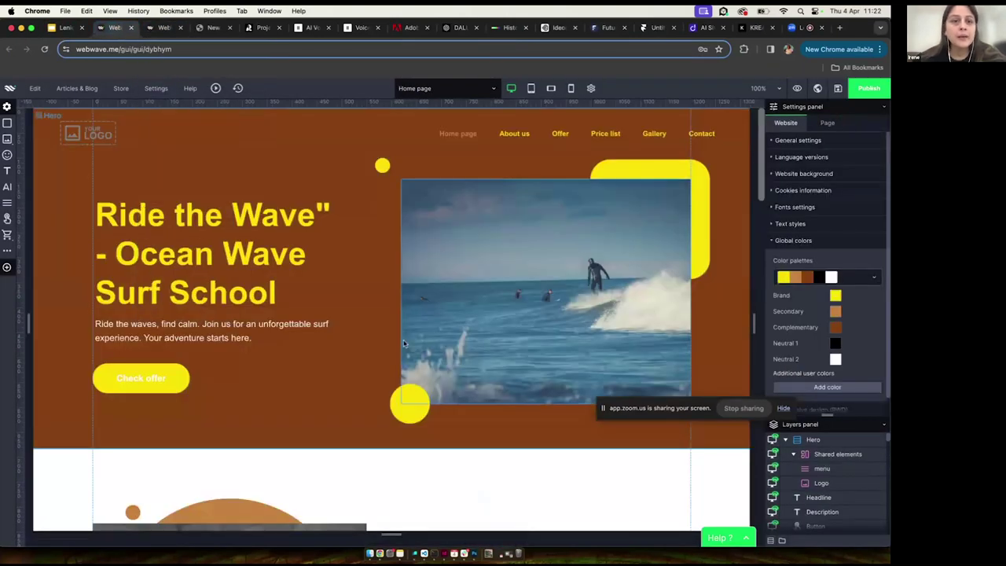
{"action": "scroll", "coordinate": [404, 342], "scroll_direction": "down", "scroll_amount": 1}
{"action": "scroll", "coordinate": [393, 330], "scroll_direction": "up", "scroll_amount": 1}
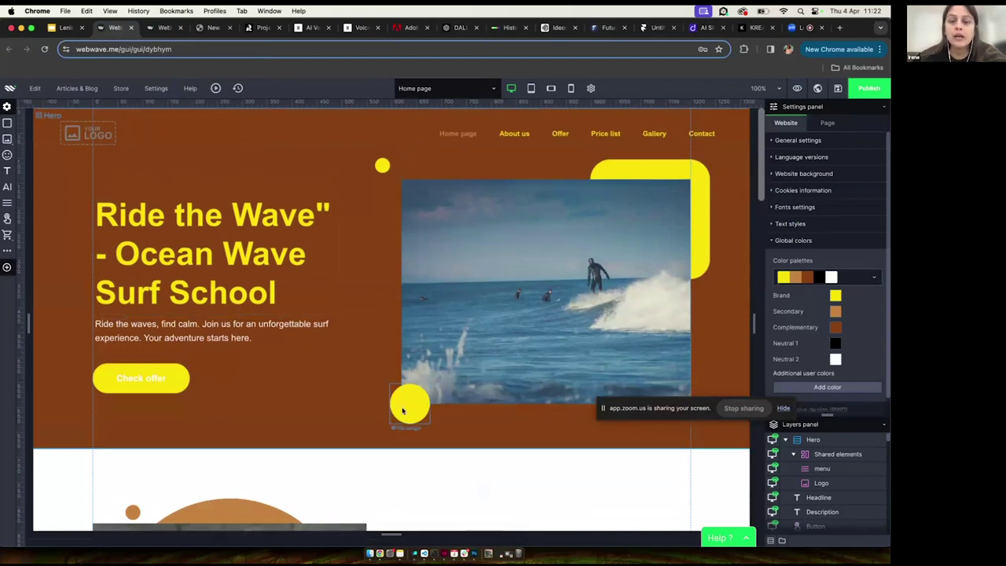
{"action": "scroll", "coordinate": [402, 410], "scroll_direction": "down", "scroll_amount": 10}
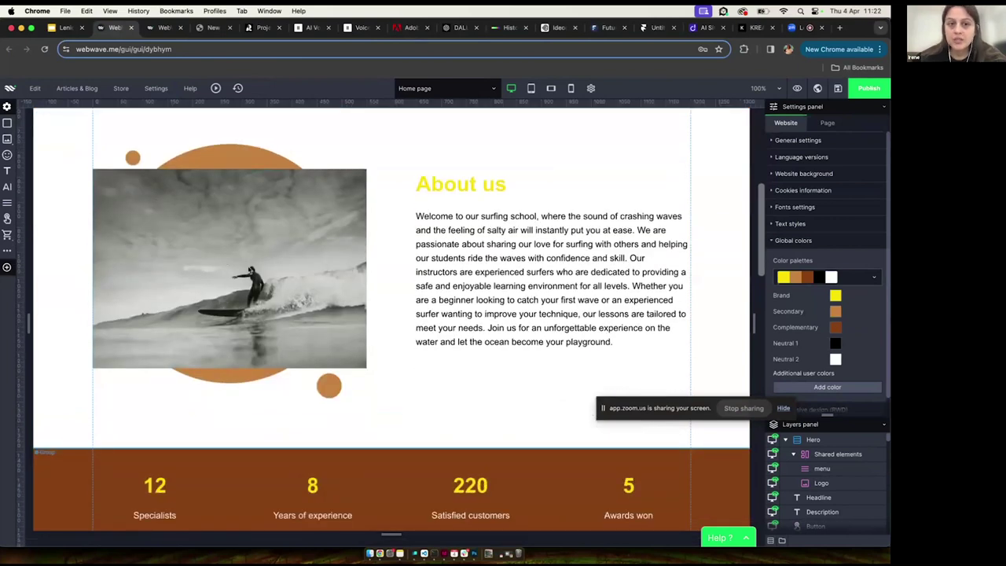
{"action": "scroll", "coordinate": [249, 270], "scroll_direction": "down", "scroll_amount": 10}
{"action": "scroll", "coordinate": [248, 270], "scroll_direction": "up", "scroll_amount": 10}
{"action": "scroll", "coordinate": [484, 326], "scroll_direction": "down", "scroll_amount": 1}
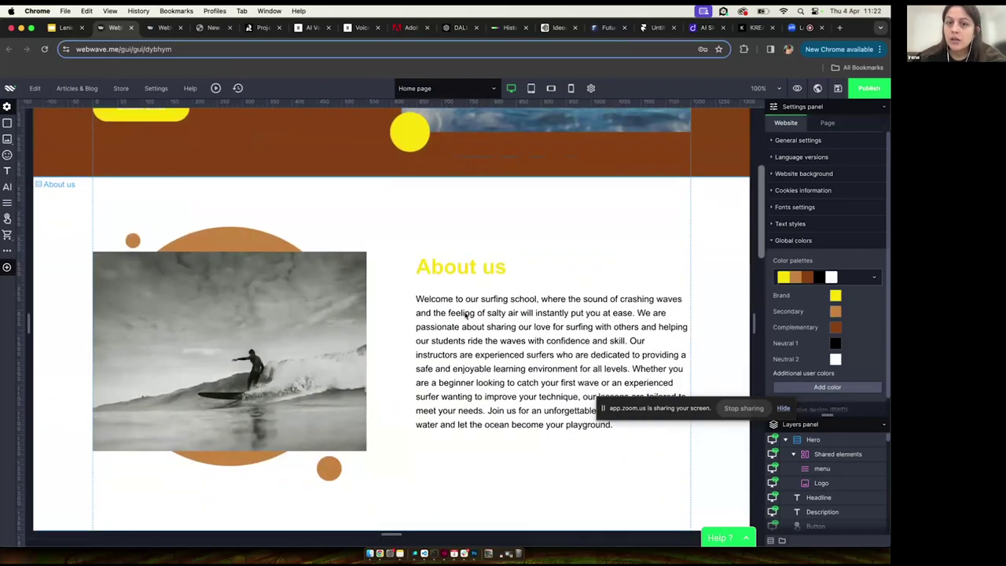
{"action": "scroll", "coordinate": [555, 351], "scroll_direction": "down", "scroll_amount": 15}
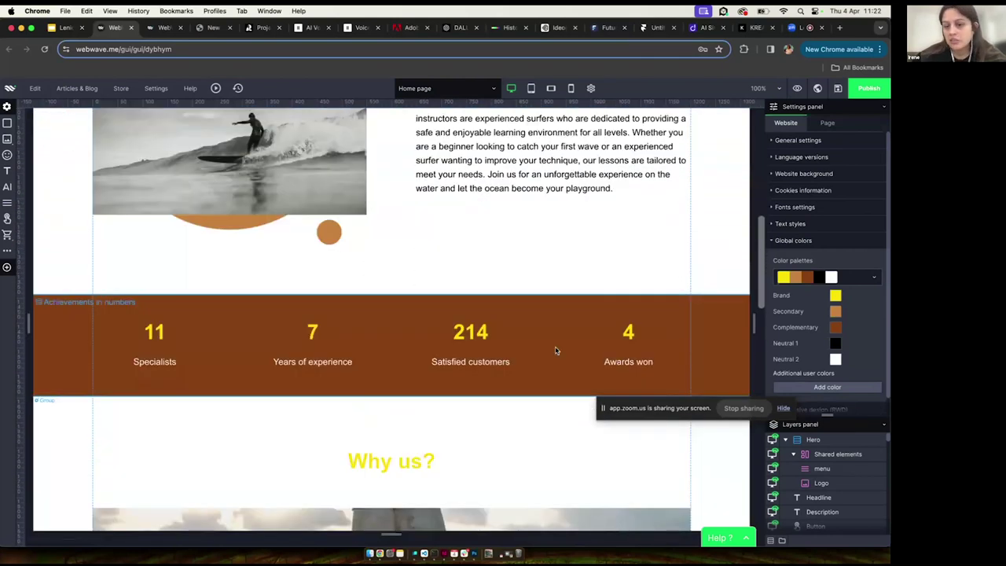
Finish scrolling the surf school page and select its Hero section.
{"action": "scroll", "coordinate": [556, 351], "scroll_direction": "down", "scroll_amount": 5}
{"action": "scroll", "coordinate": [555, 351], "scroll_direction": "up", "scroll_amount": 3}
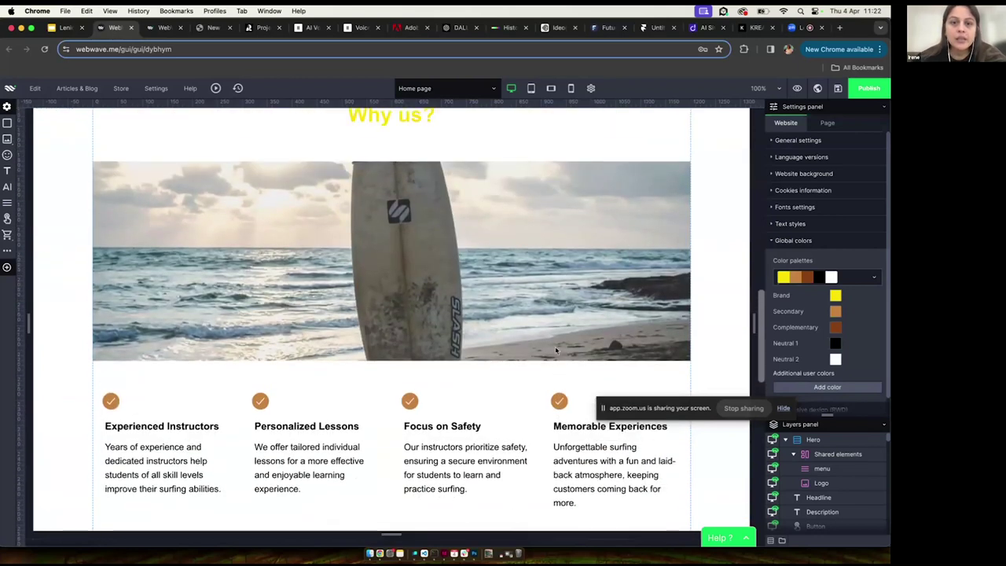
{"action": "scroll", "coordinate": [555, 352], "scroll_direction": "down", "scroll_amount": 4}
{"action": "scroll", "coordinate": [556, 351], "scroll_direction": "down", "scroll_amount": 10}
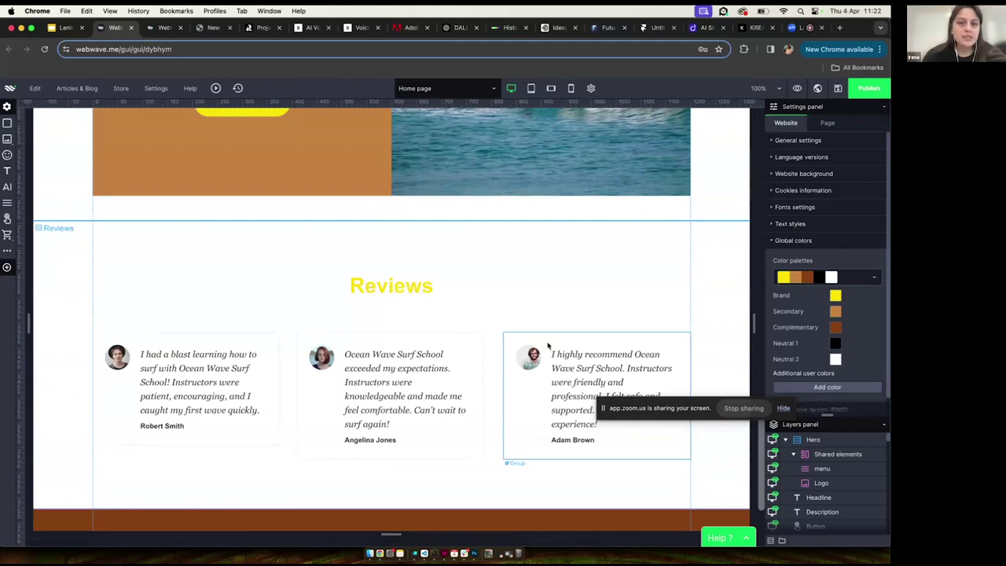
{"action": "scroll", "coordinate": [516, 217], "scroll_direction": "down", "scroll_amount": 5}
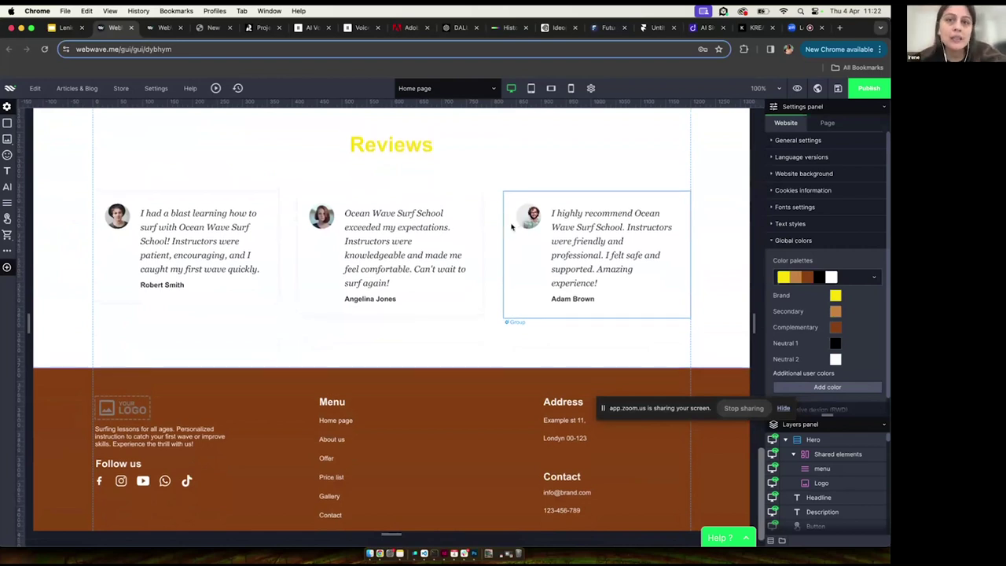
{"action": "scroll", "coordinate": [517, 218], "scroll_direction": "up", "scroll_amount": 15}
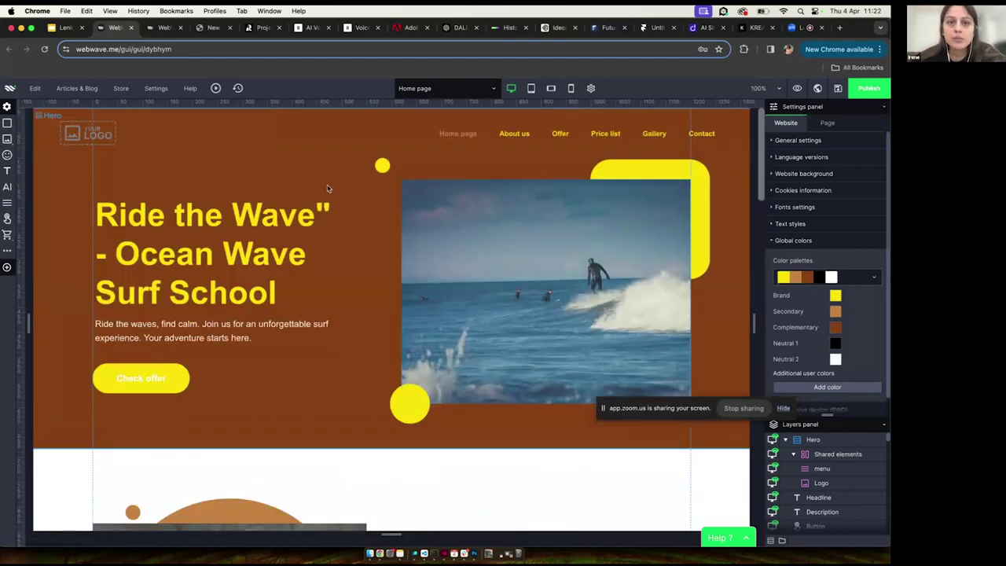
{"action": "left_click", "coordinate": [328, 189]}
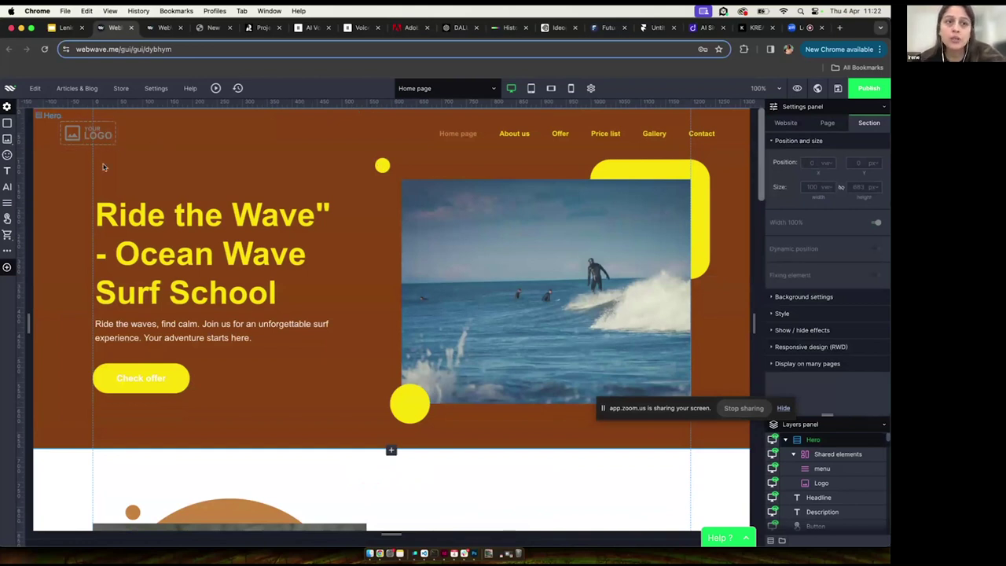
Return to the presentation, scroll the slide filmstrip, then move to the Recraft coffee-shop logo project.
{"action": "left_click", "coordinate": [66, 28]}
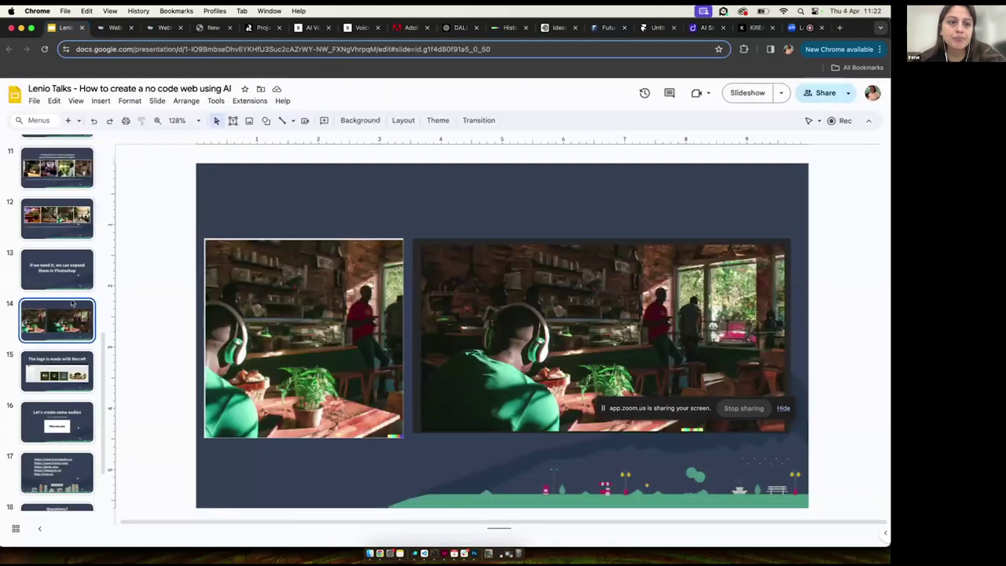
{"action": "scroll", "coordinate": [72, 303], "scroll_direction": "down", "scroll_amount": 1}
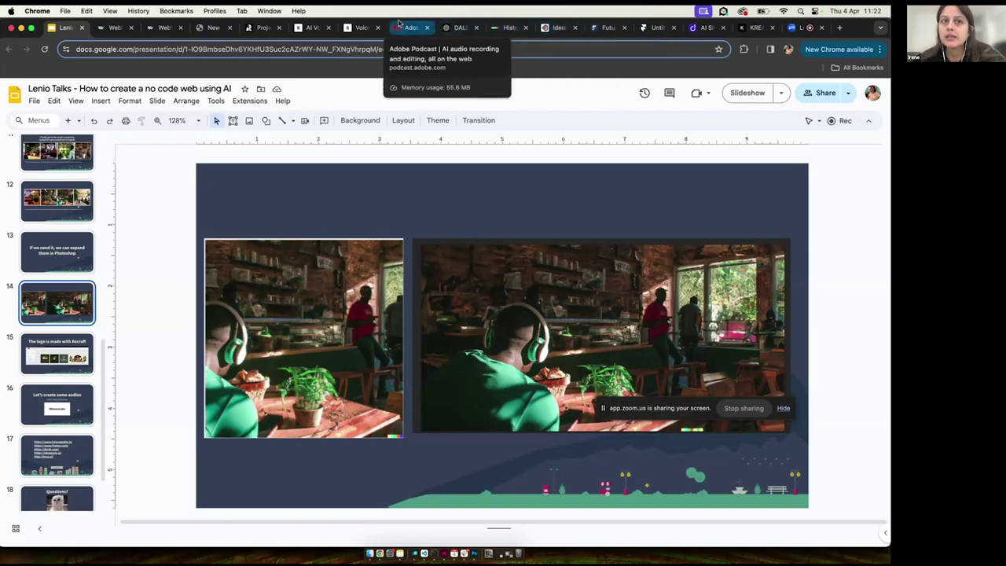
{"action": "left_click", "coordinate": [261, 27]}
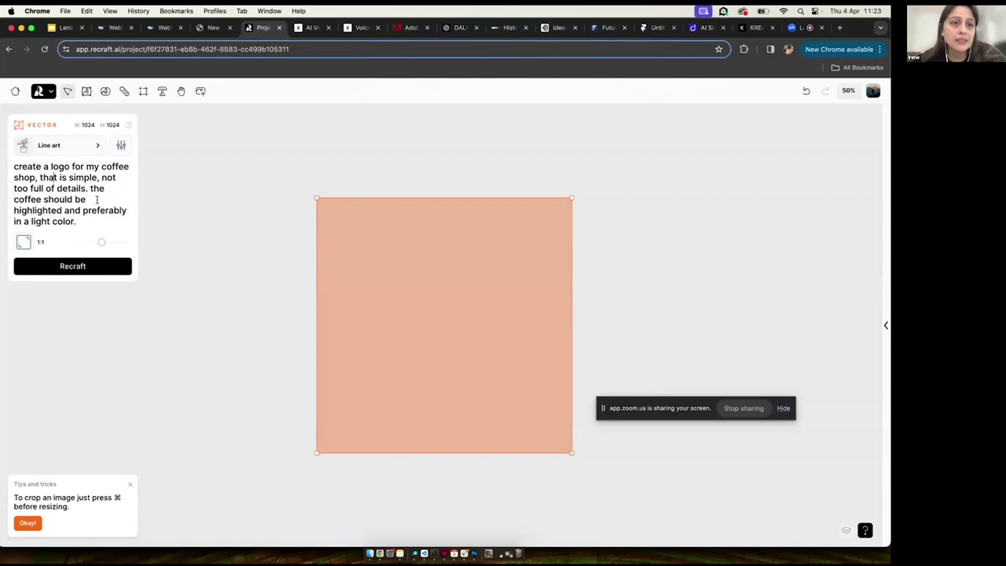
Look through the Line art style picker and its Logo styles, then close it for generation.
{"action": "left_click", "coordinate": [91, 154]}
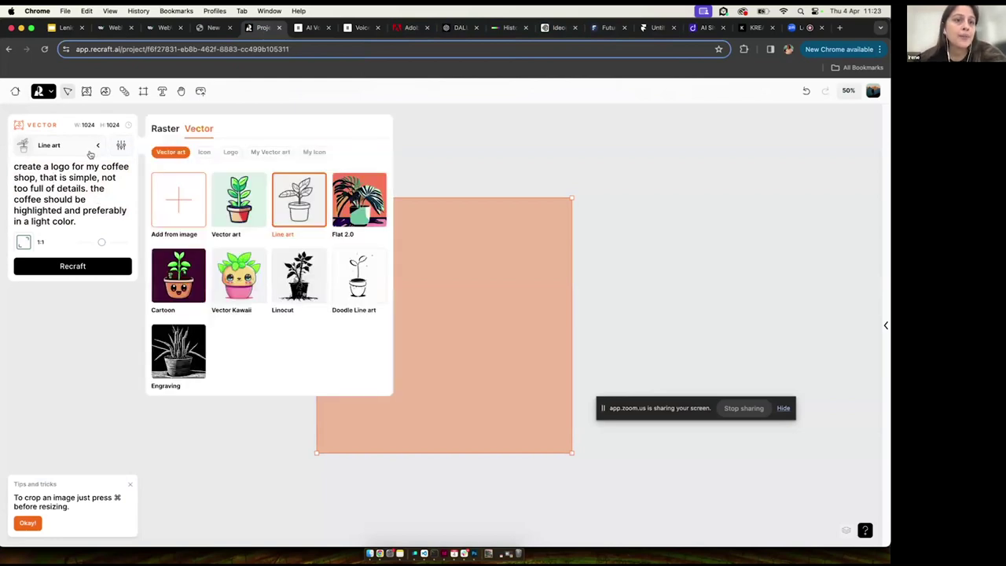
{"action": "left_click", "coordinate": [231, 153]}
{"action": "left_click", "coordinate": [124, 223]}
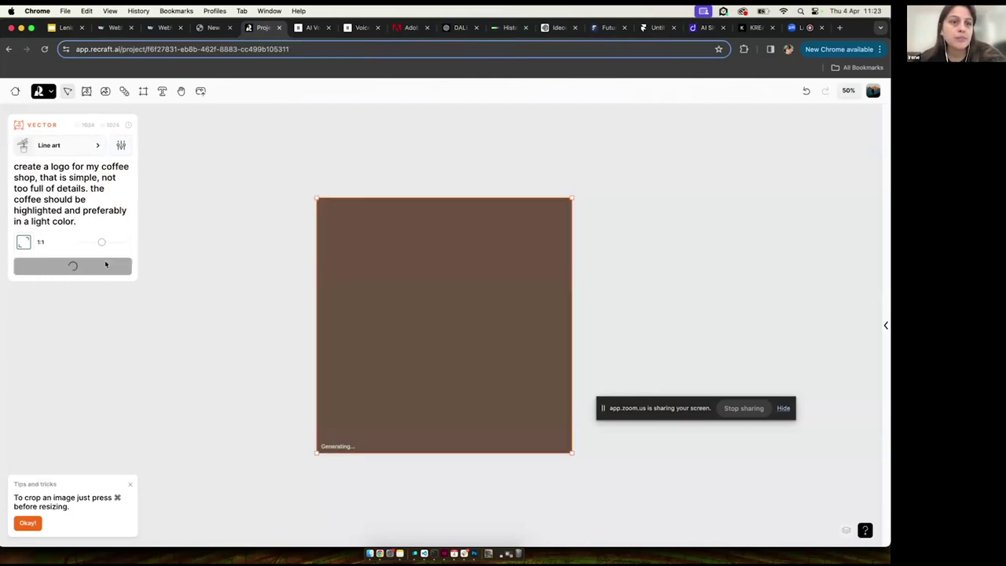
{"action": "left_click", "coordinate": [105, 265]}
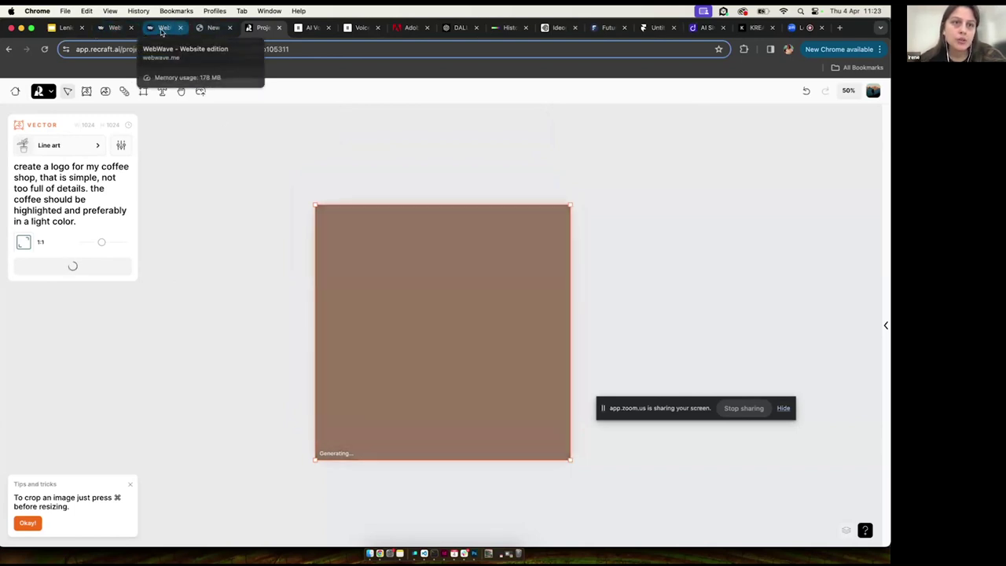
On the Gallery page, replace the header logo with the brandlogo_2 image.
{"action": "left_click", "coordinate": [162, 29]}
{"action": "scroll", "coordinate": [166, 140], "scroll_direction": "up", "scroll_amount": 1}
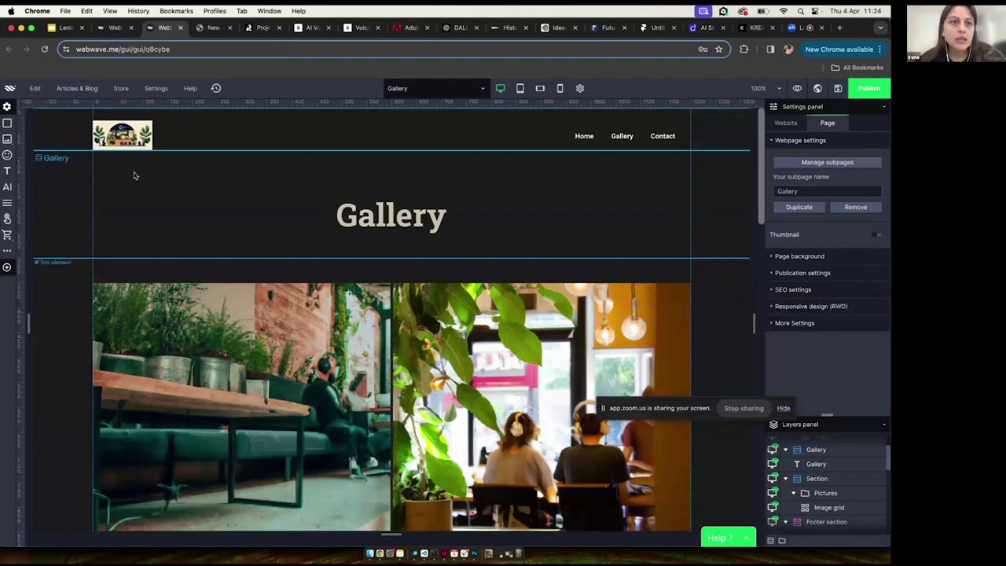
{"action": "left_click", "coordinate": [138, 135]}
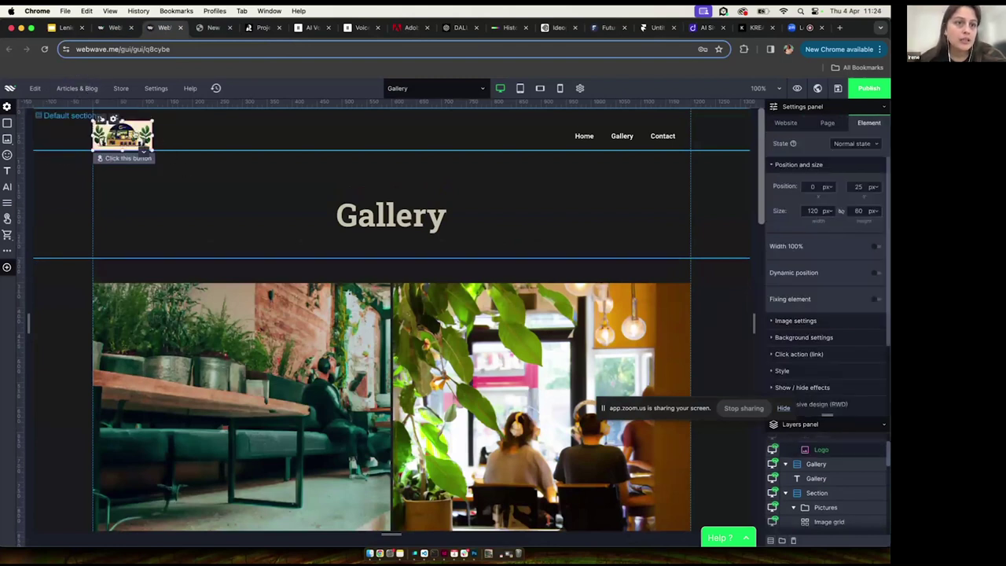
{"action": "right_click", "coordinate": [134, 134]}
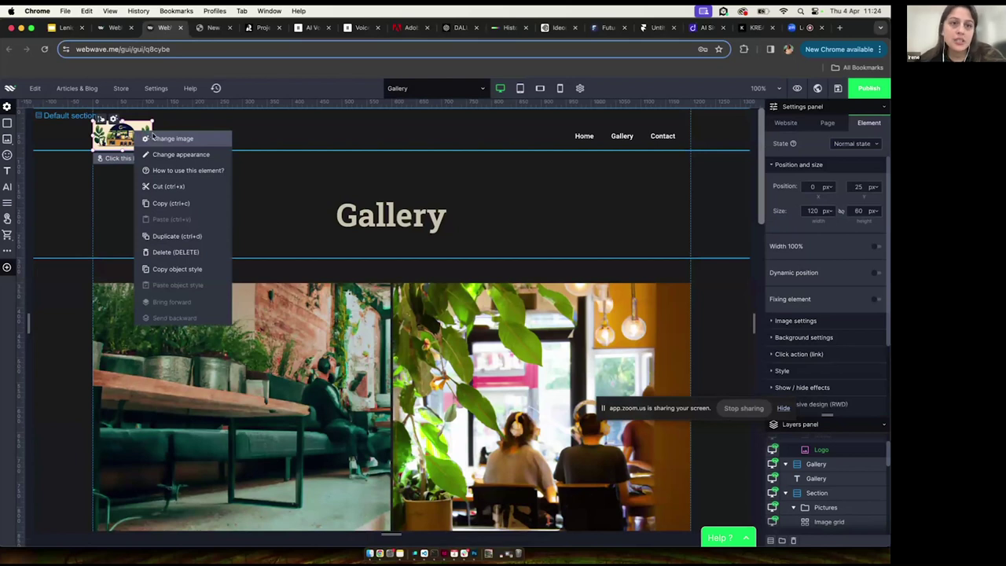
{"action": "left_click", "coordinate": [168, 138]}
{"action": "scroll", "coordinate": [287, 256], "scroll_direction": "down", "scroll_amount": 1}
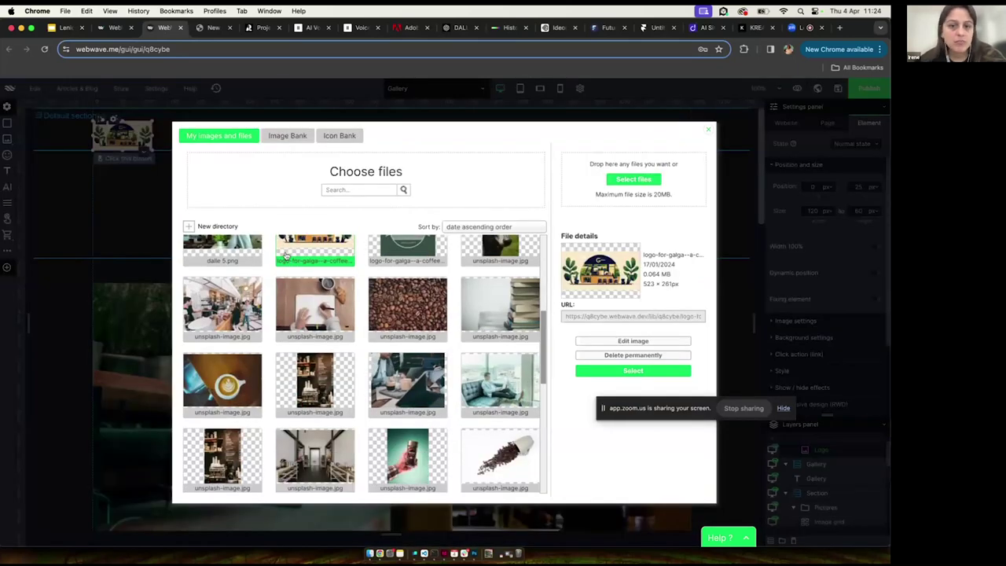
{"action": "scroll", "coordinate": [305, 348], "scroll_direction": "up", "scroll_amount": 4}
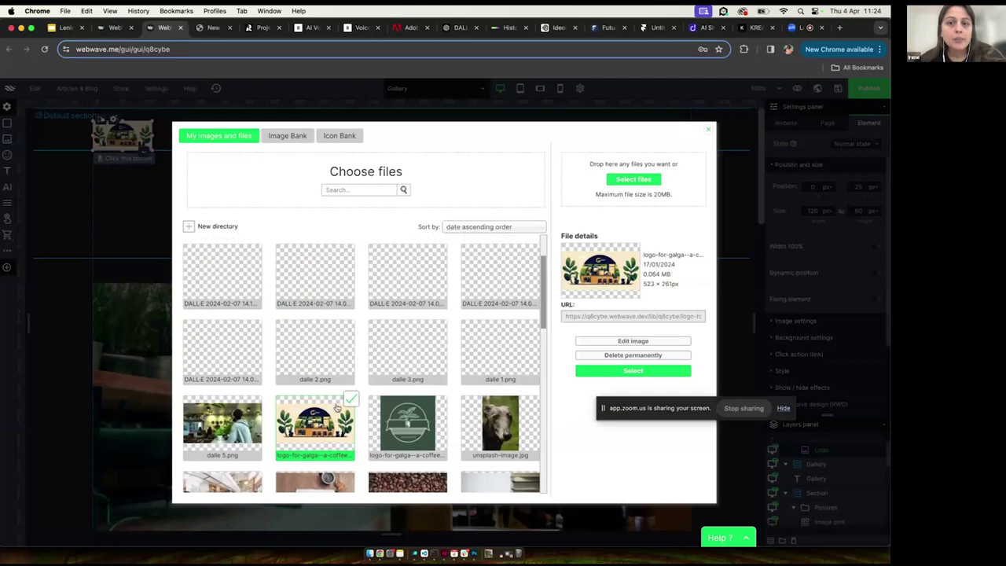
{"action": "scroll", "coordinate": [336, 407], "scroll_direction": "up", "scroll_amount": 2}
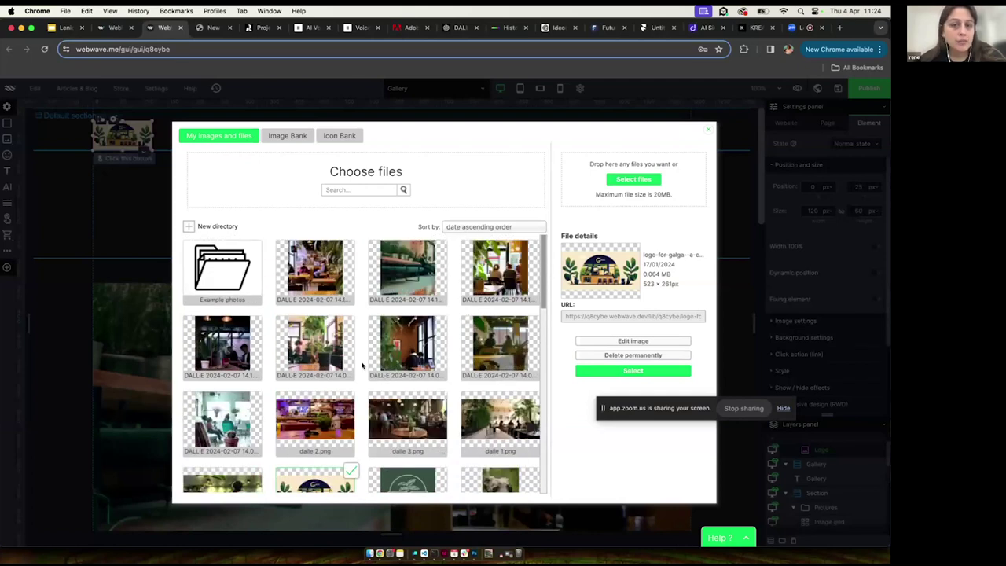
{"action": "scroll", "coordinate": [363, 366], "scroll_direction": "down", "scroll_amount": 10}
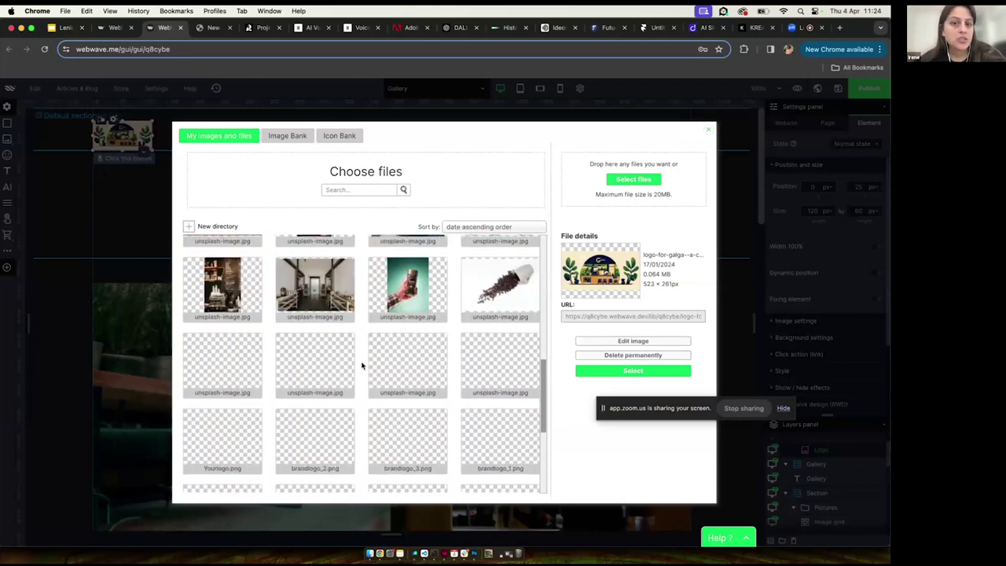
{"action": "scroll", "coordinate": [362, 366], "scroll_direction": "down", "scroll_amount": 3}
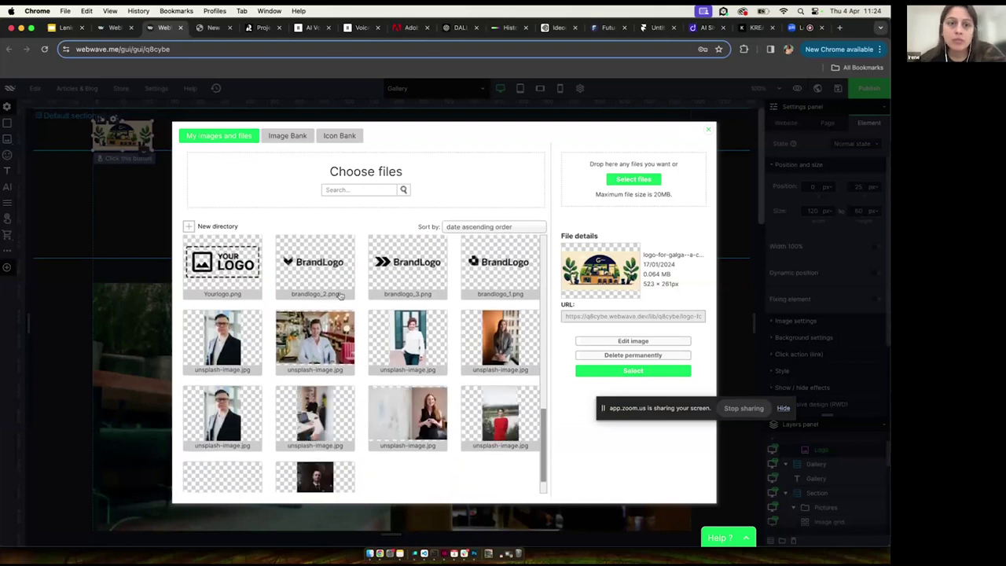
{"action": "left_click", "coordinate": [324, 273]}
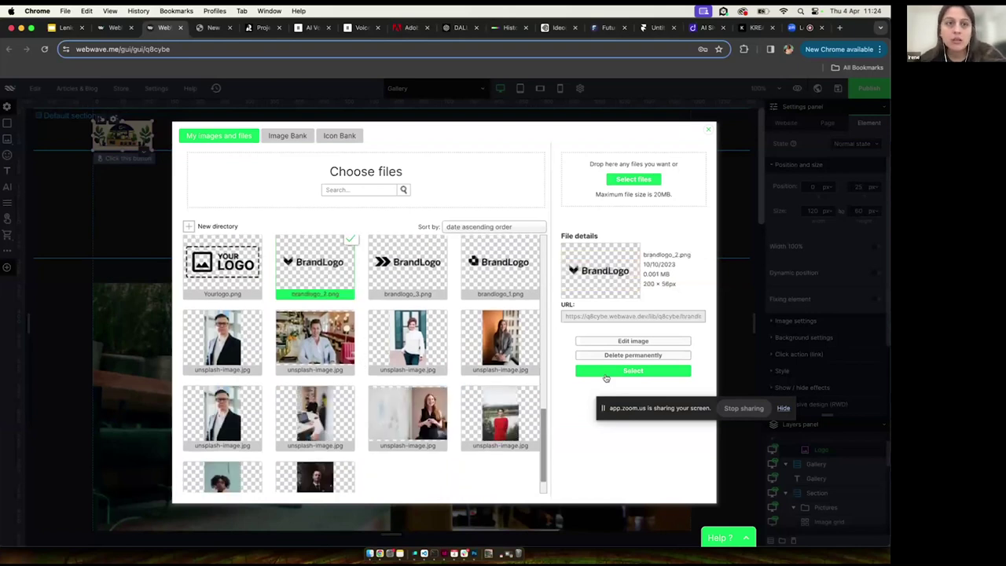
{"action": "left_click", "coordinate": [607, 378]}
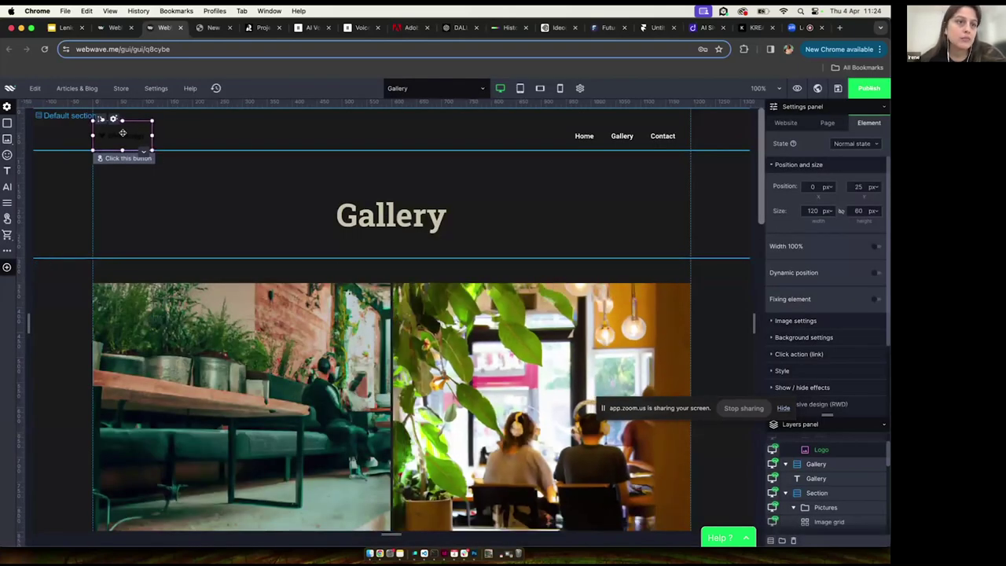
Swap the header logo for the green circular coffee logo, then check Recraft and return to the slides.
{"action": "left_click", "coordinate": [115, 121]}
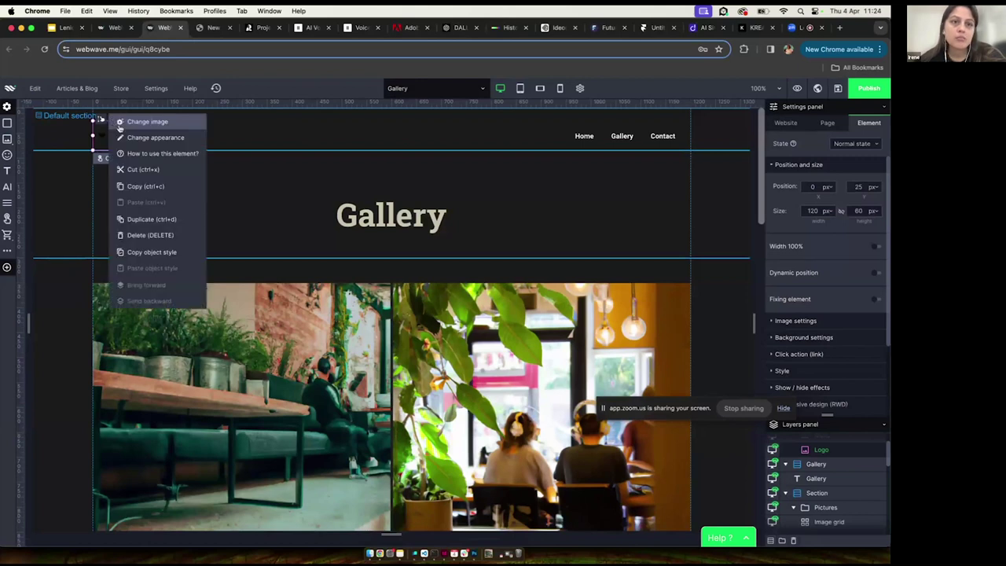
{"action": "left_click", "coordinate": [120, 124]}
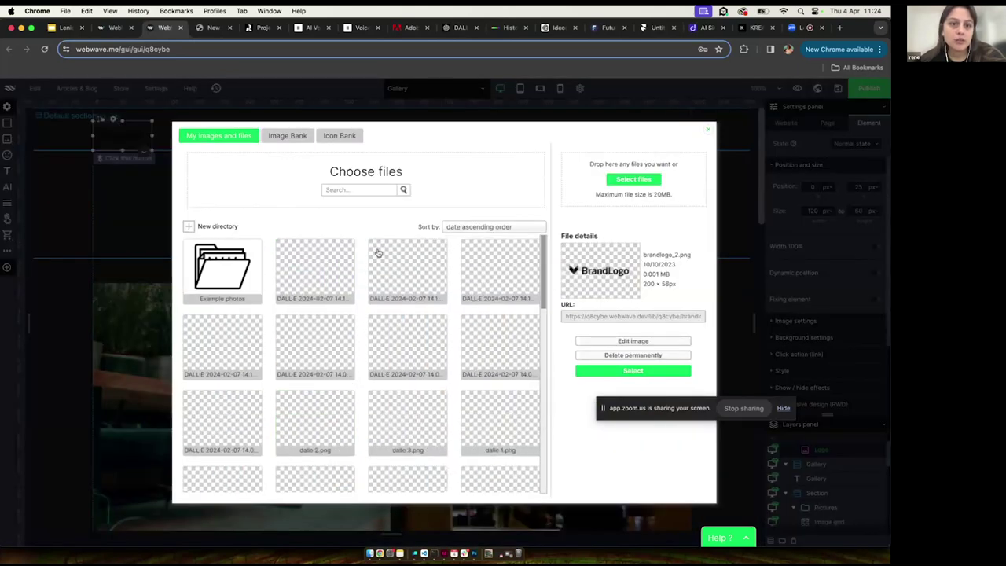
{"action": "scroll", "coordinate": [337, 285], "scroll_direction": "down", "scroll_amount": 10}
{"action": "scroll", "coordinate": [337, 286], "scroll_direction": "up", "scroll_amount": 5}
{"action": "left_click", "coordinate": [314, 283]}
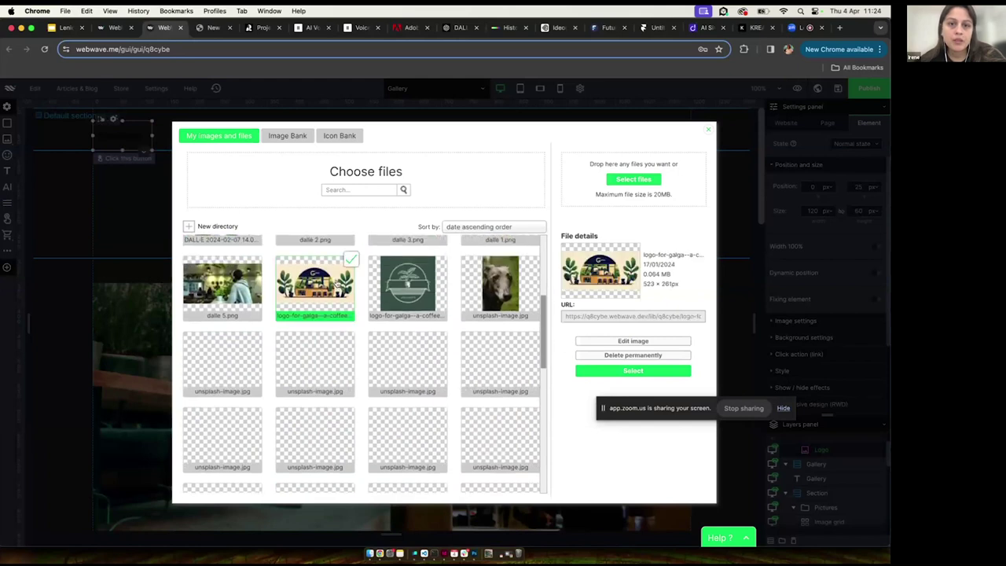
{"action": "left_click", "coordinate": [425, 293]}
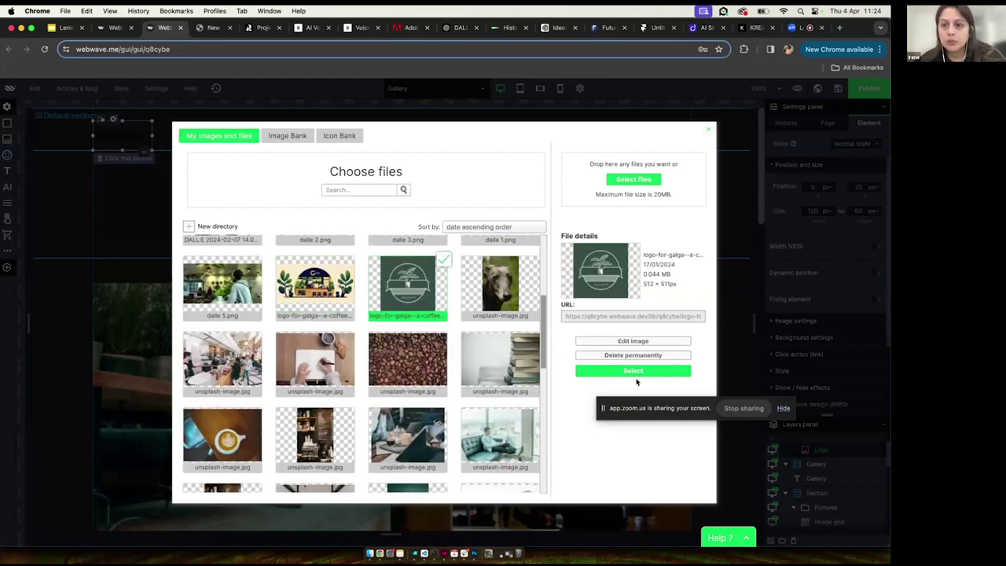
{"action": "left_click", "coordinate": [634, 371]}
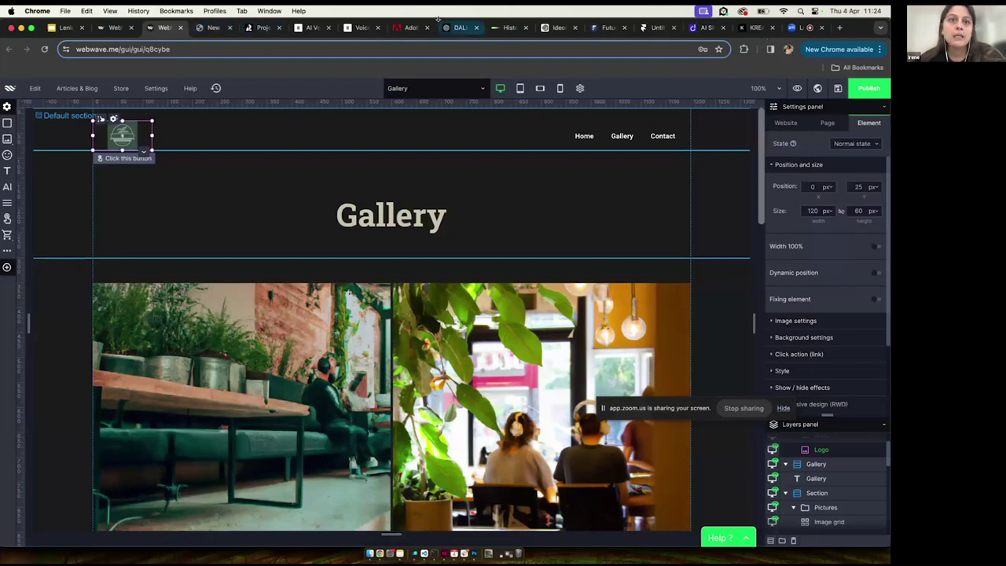
{"action": "left_click", "coordinate": [259, 28]}
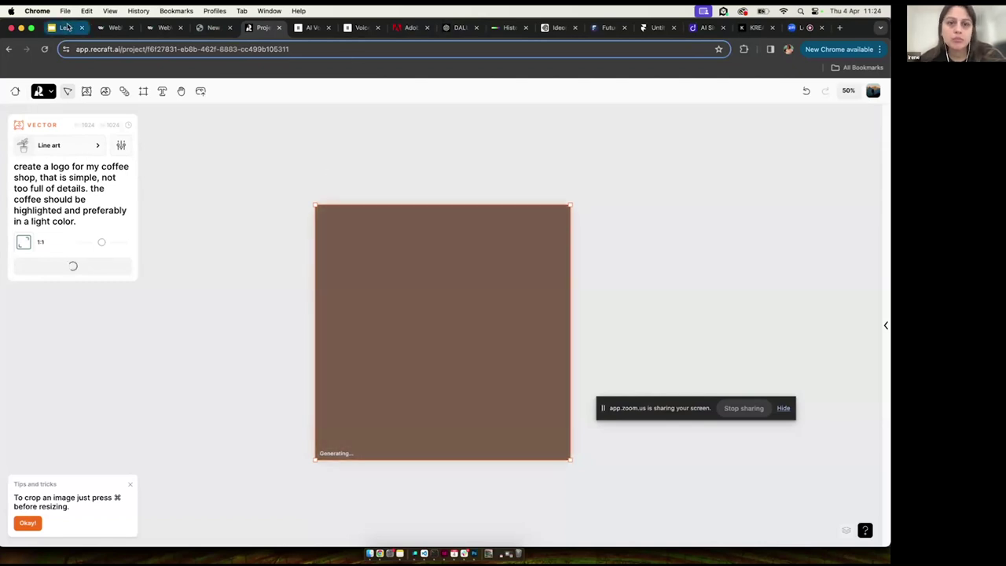
{"action": "left_click", "coordinate": [66, 28]}
Present slide 16, 'Let's create some audios', full screen, then exit with Esc.
{"action": "scroll", "coordinate": [42, 340], "scroll_direction": "down", "scroll_amount": 2}
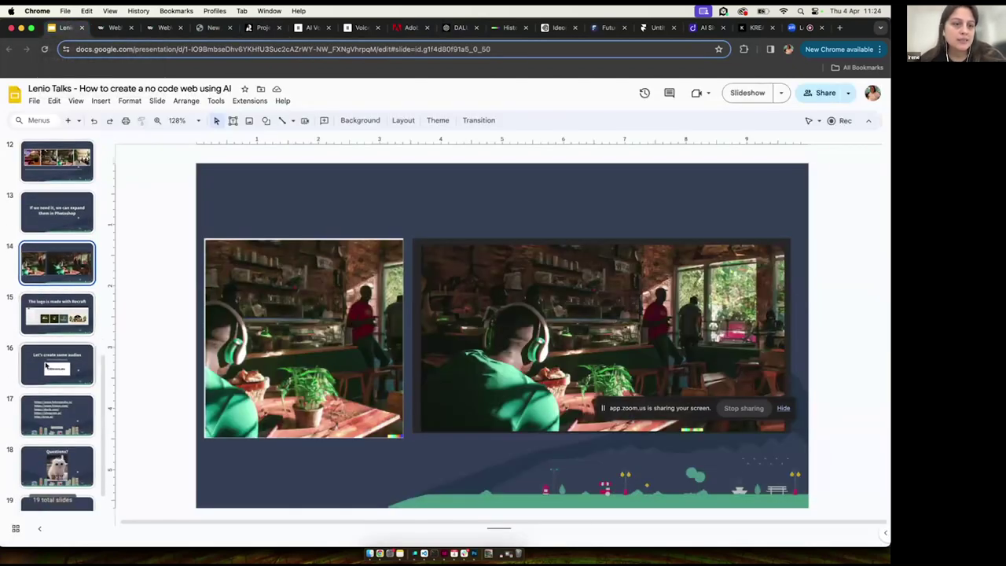
{"action": "left_click", "coordinate": [81, 363]}
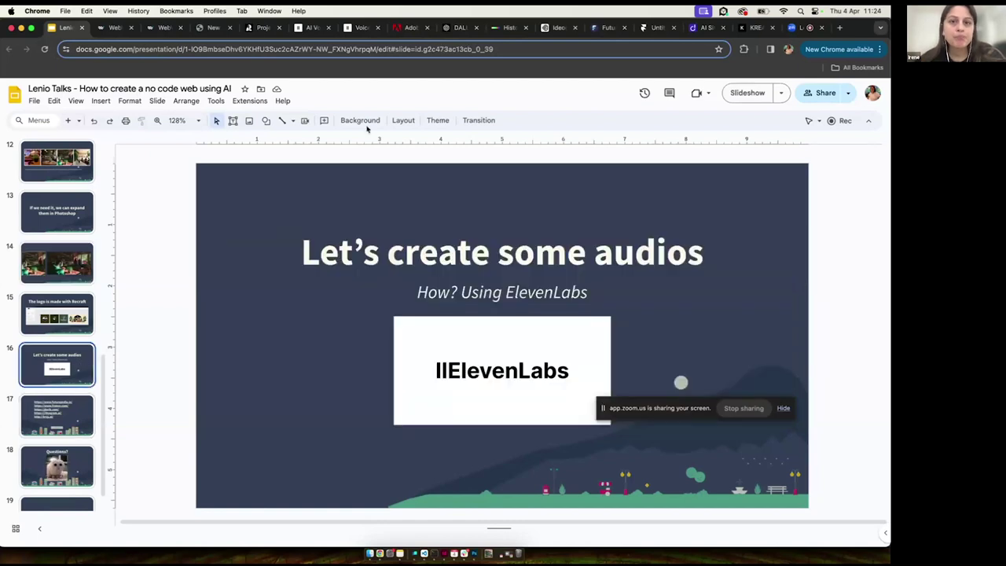
{"action": "left_click", "coordinate": [751, 96]}
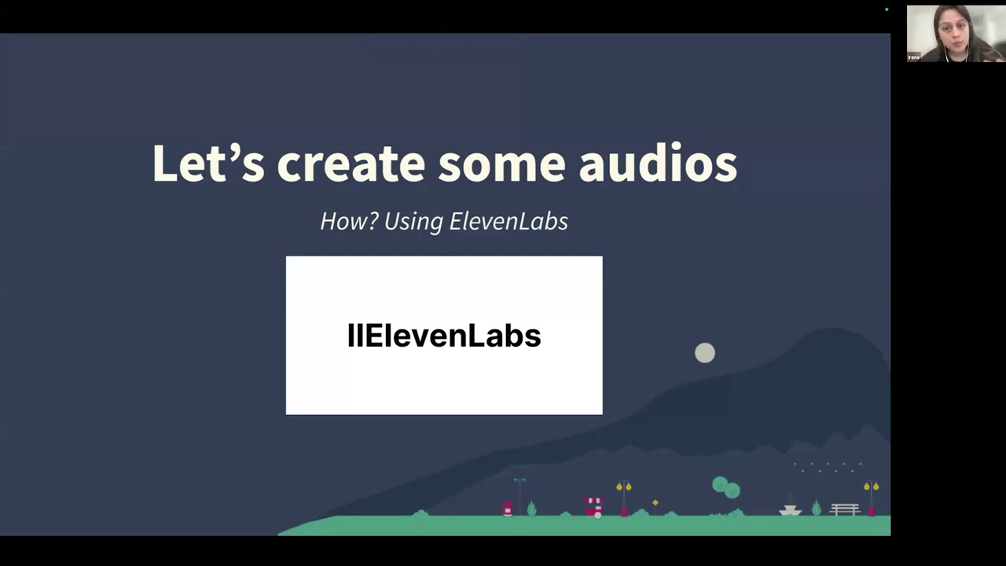
{"action": "key", "text": "Escape"}
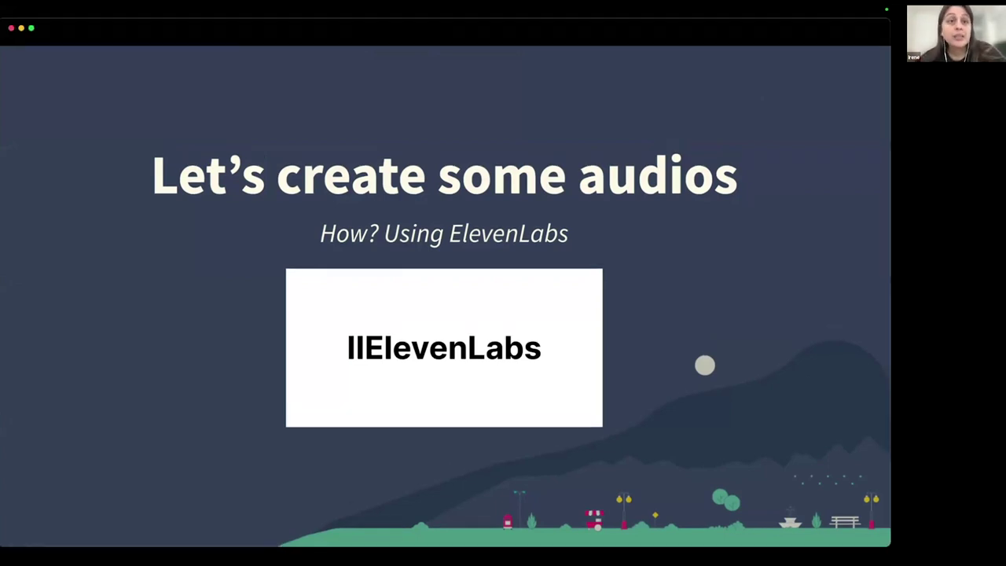
On ElevenLabs Speech Synthesis, open the premade voice list, then switch to the Zoom meeting.
{"action": "left_click", "coordinate": [318, 27]}
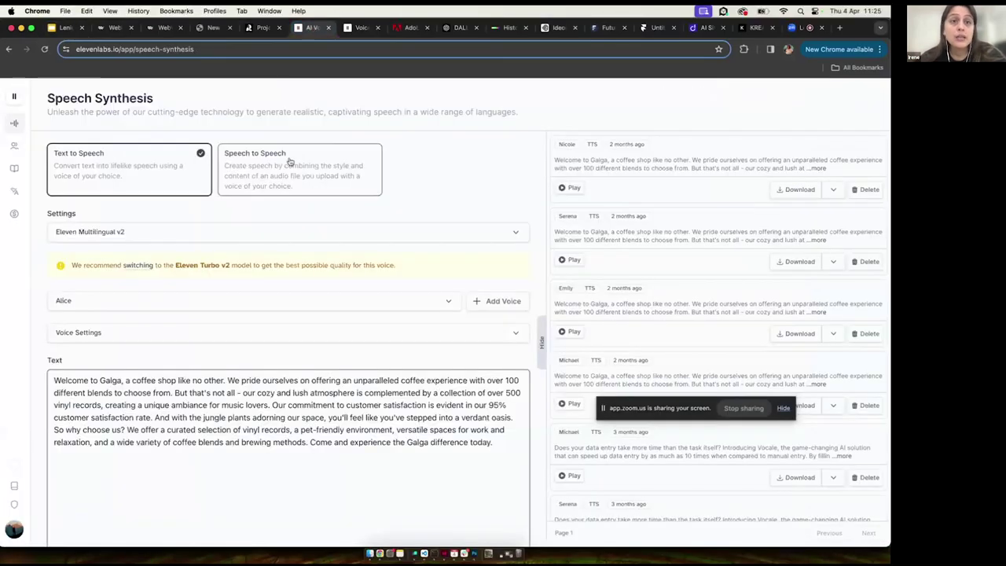
{"action": "left_click", "coordinate": [357, 29]}
{"action": "left_click", "coordinate": [303, 30]}
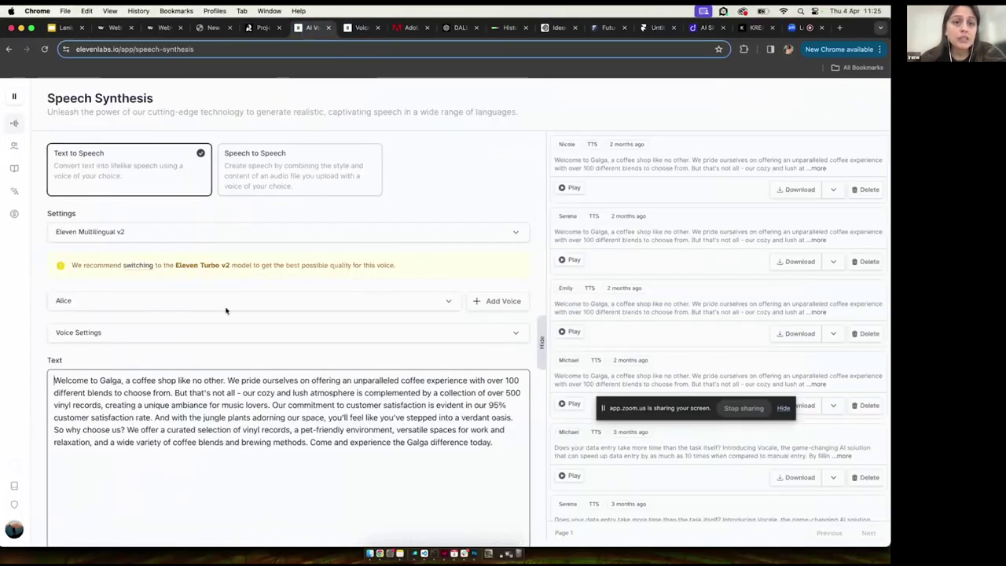
{"action": "scroll", "coordinate": [224, 310], "scroll_direction": "down", "scroll_amount": 2}
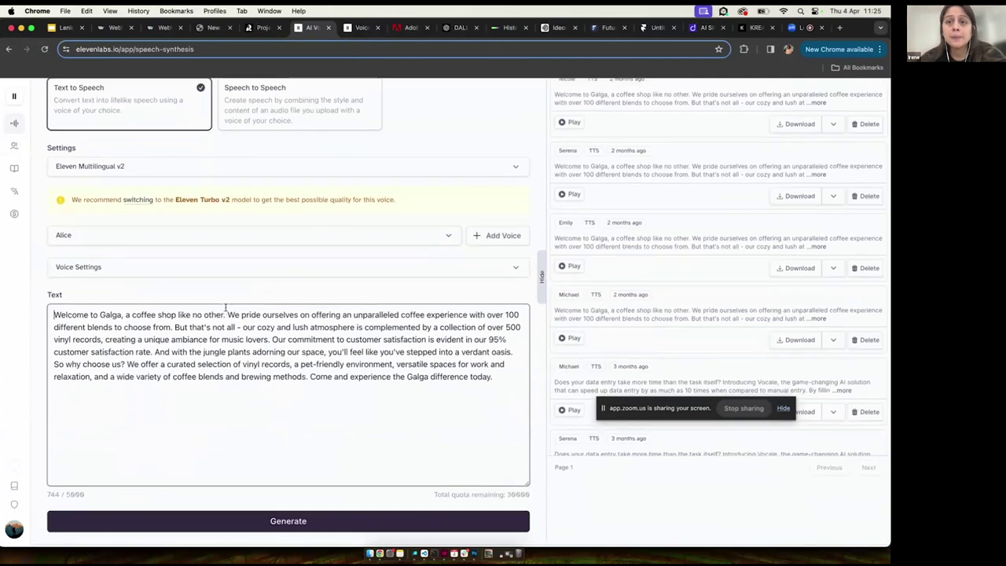
{"action": "scroll", "coordinate": [224, 308], "scroll_direction": "up", "scroll_amount": 2}
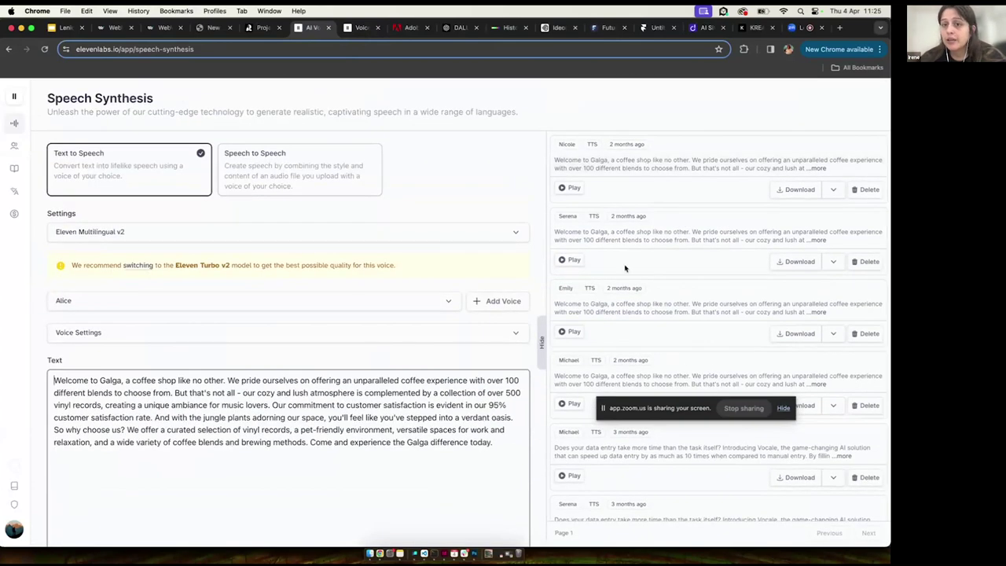
{"action": "scroll", "coordinate": [616, 313], "scroll_direction": "down", "scroll_amount": 1}
{"action": "scroll", "coordinate": [617, 313], "scroll_direction": "down", "scroll_amount": 3}
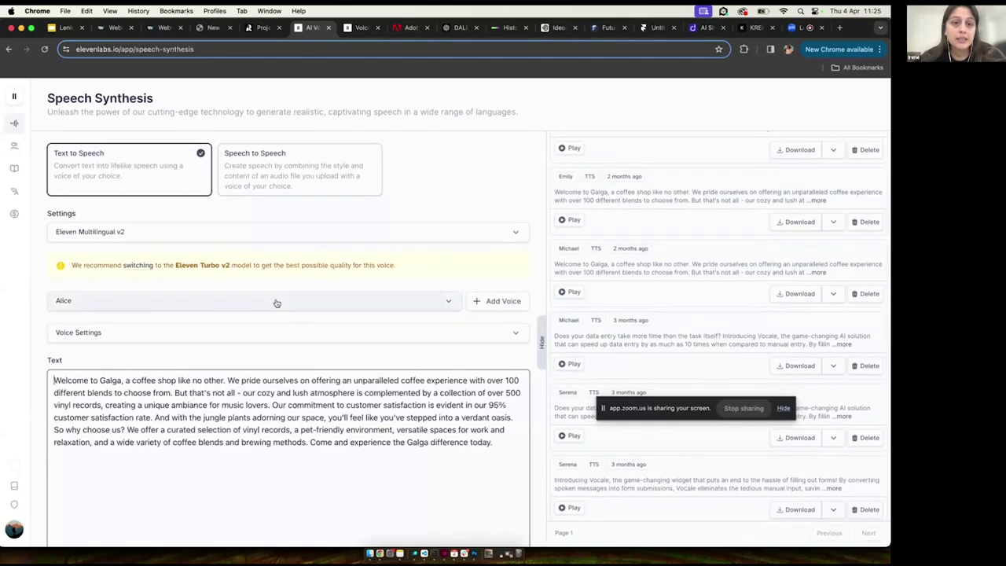
{"action": "left_click", "coordinate": [275, 301]}
{"action": "scroll", "coordinate": [297, 312], "scroll_direction": "down", "scroll_amount": 1}
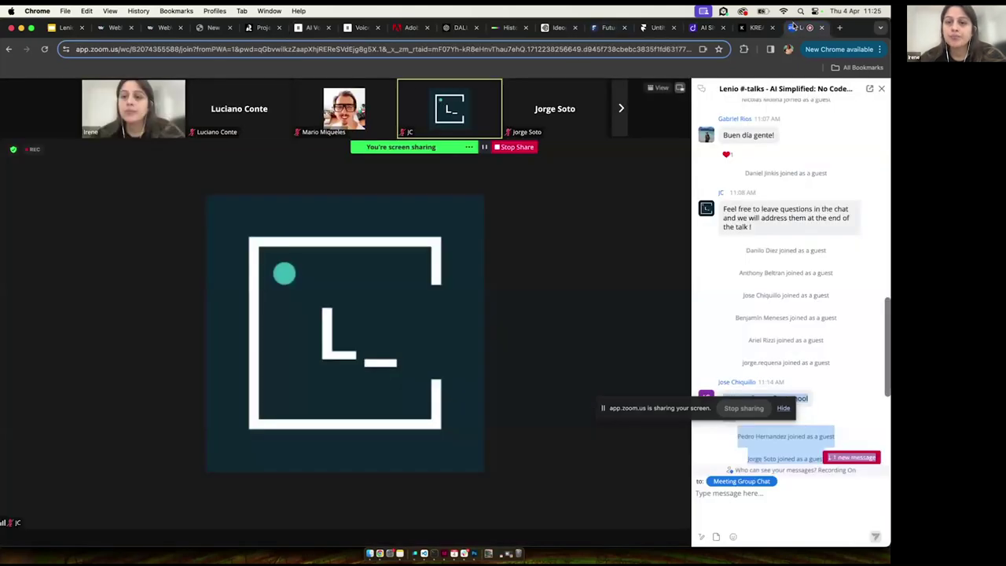
{"action": "left_click", "coordinate": [795, 28]}
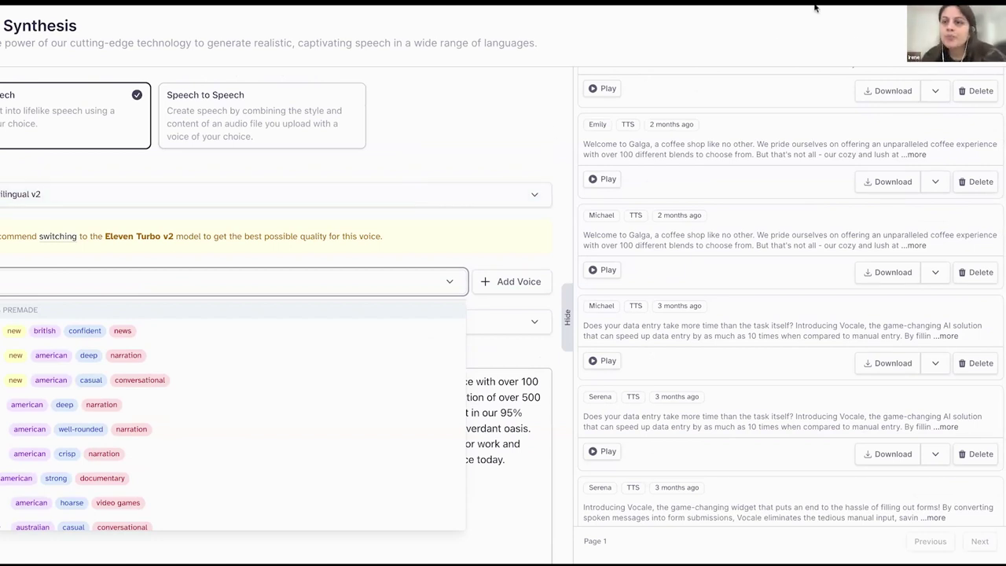
Scroll the voice list, close it, and expand then collapse the Voice Settings sliders.
{"action": "scroll", "coordinate": [759, 180], "scroll_direction": "up", "scroll_amount": 2}
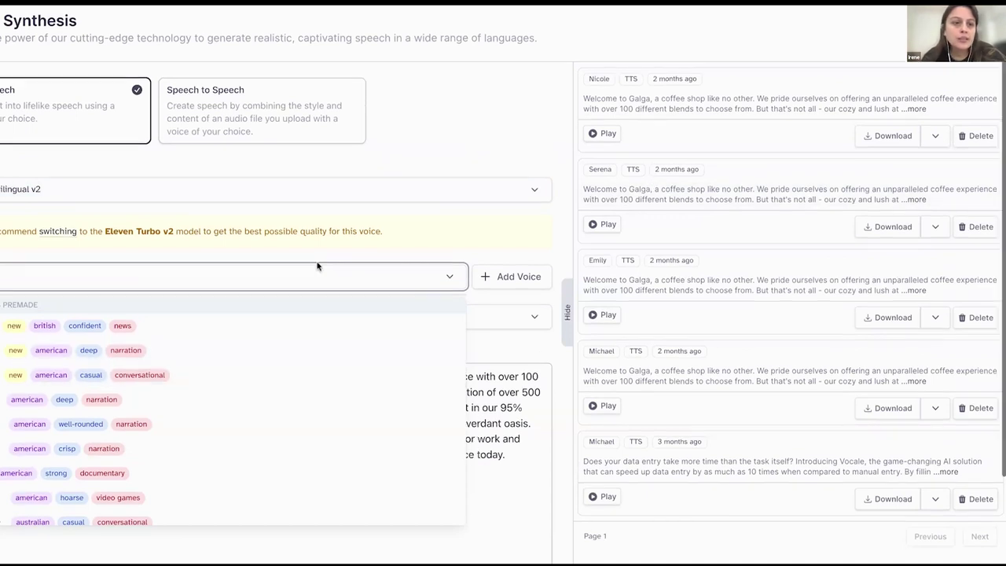
{"action": "scroll", "coordinate": [317, 264], "scroll_direction": "down", "scroll_amount": 3}
{"action": "scroll", "coordinate": [236, 259], "scroll_direction": "down", "scroll_amount": 2}
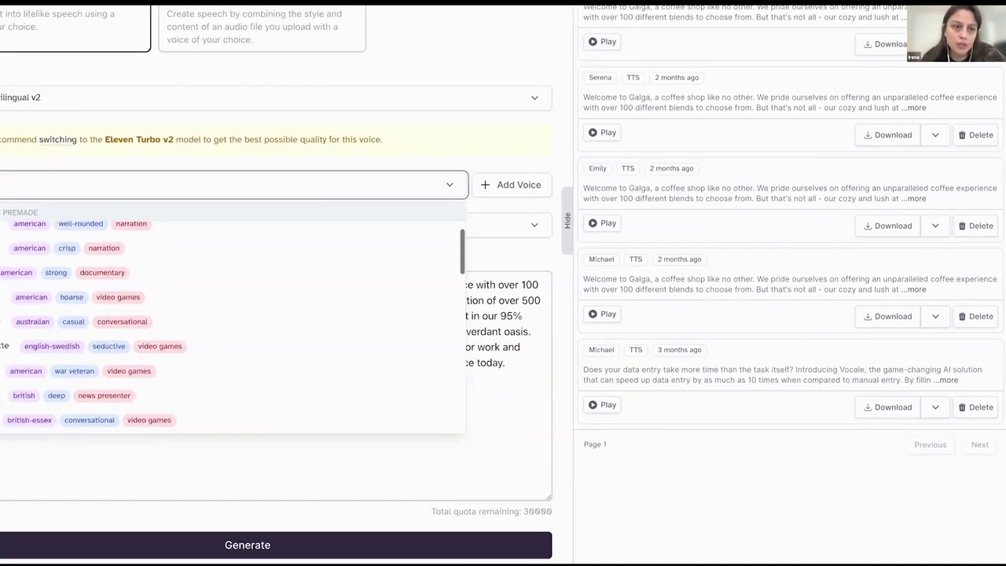
{"action": "scroll", "coordinate": [235, 259], "scroll_direction": "up", "scroll_amount": 2}
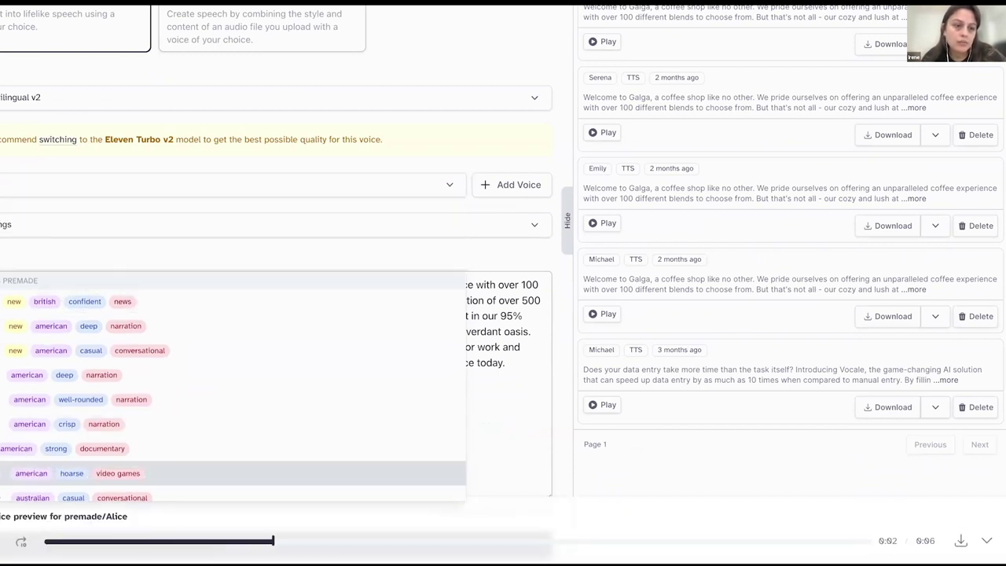
{"action": "key", "text": "Escape"}
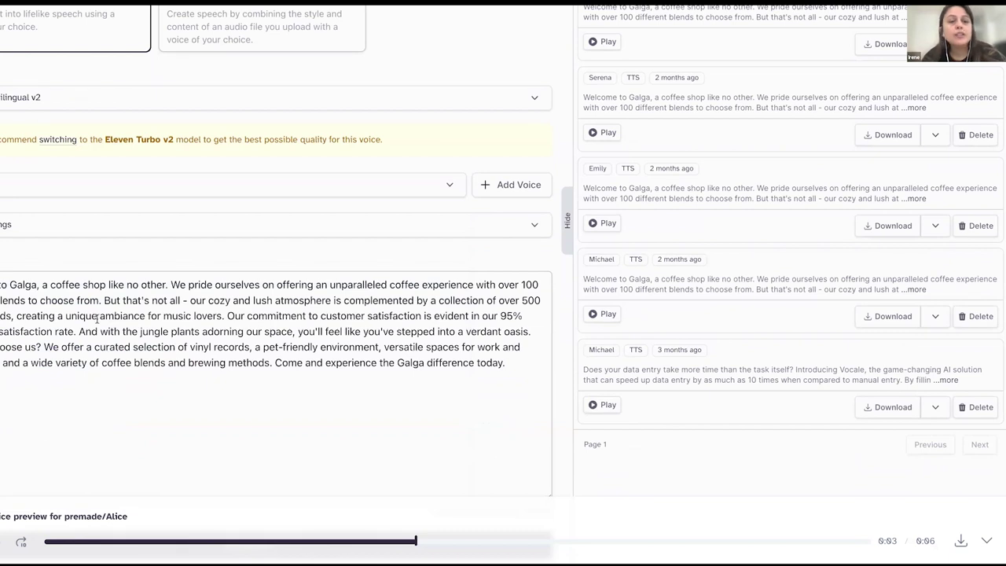
{"action": "left_click", "coordinate": [260, 228]}
{"action": "left_click", "coordinate": [252, 227]}
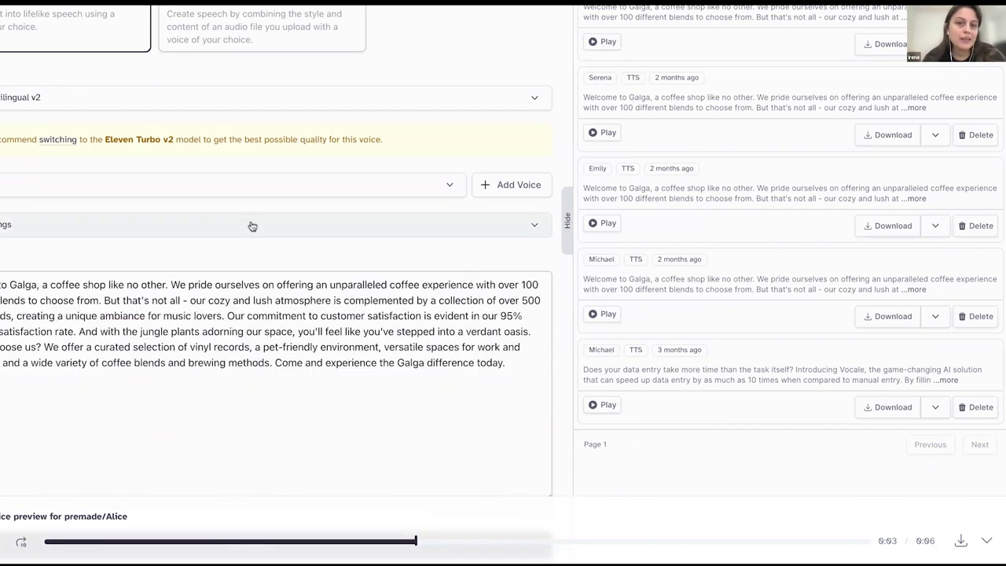
Reopen the premade voice list and scroll through the available voices after Alice's preview.
{"action": "scroll", "coordinate": [303, 231], "scroll_direction": "down", "scroll_amount": 1}
{"action": "left_click", "coordinate": [397, 173]}
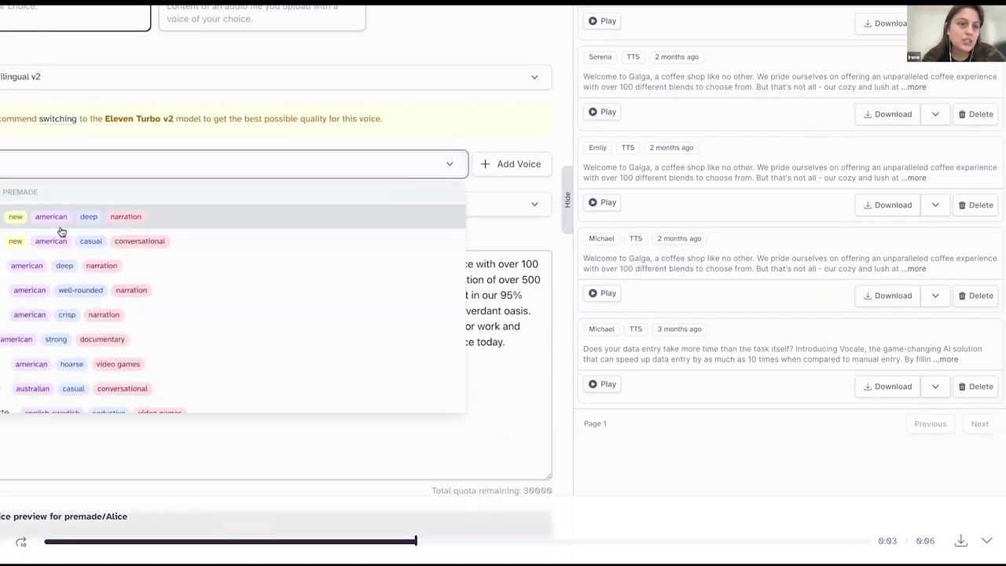
{"action": "scroll", "coordinate": [50, 305], "scroll_direction": "down", "scroll_amount": 5}
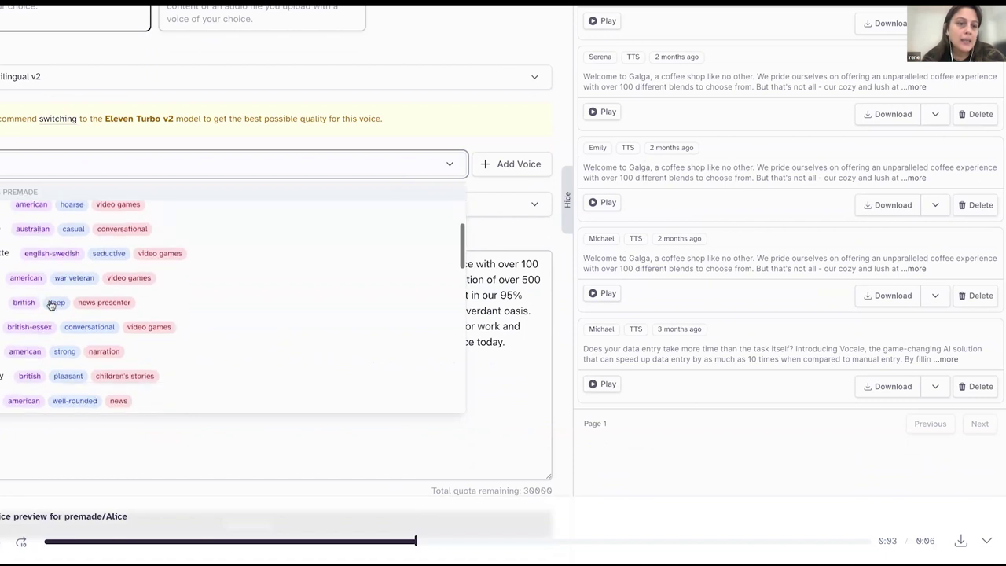
{"action": "scroll", "coordinate": [233, 302], "scroll_direction": "down", "scroll_amount": 1}
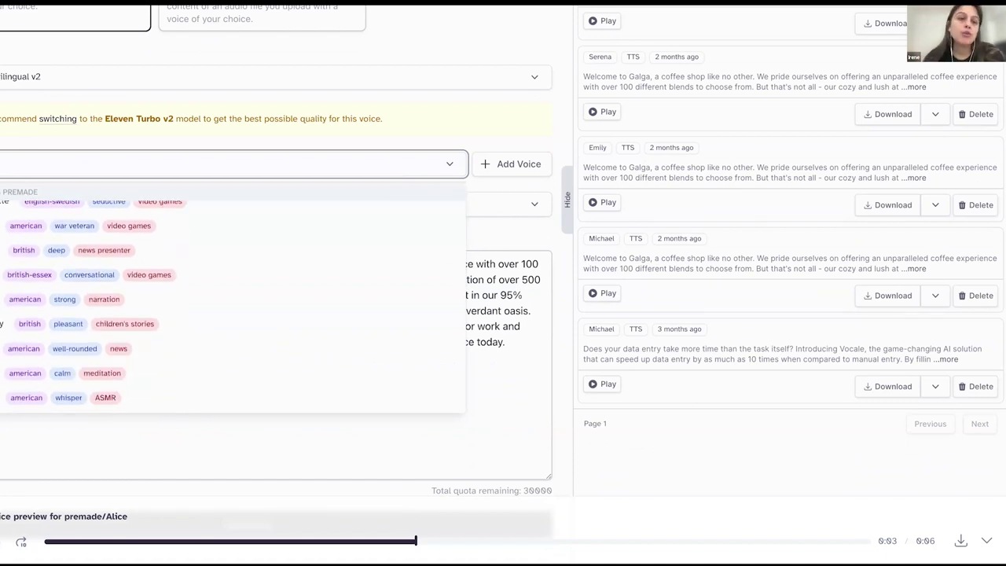
{"action": "scroll", "coordinate": [233, 306], "scroll_direction": "down", "scroll_amount": 10}
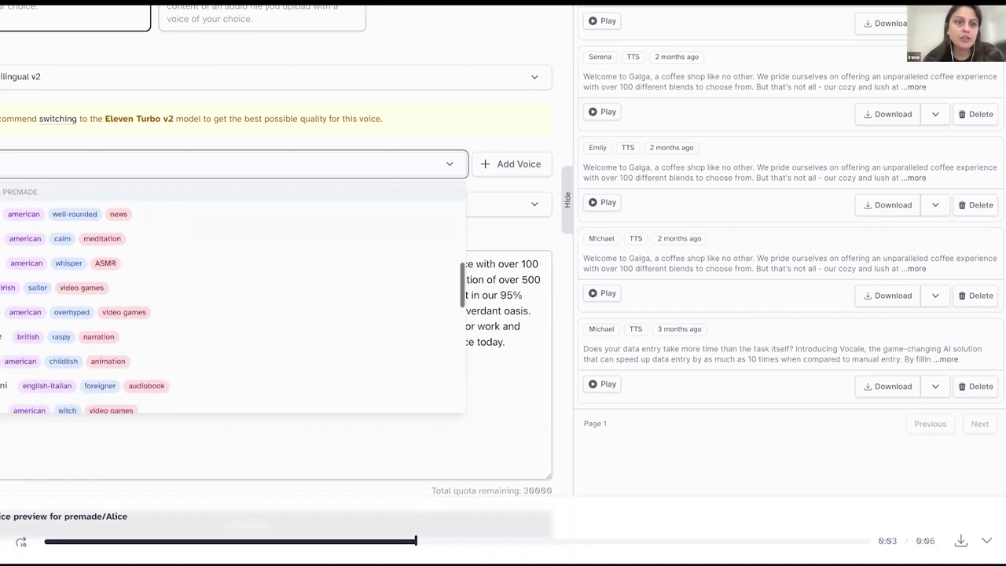
{"action": "scroll", "coordinate": [96, 369], "scroll_direction": "down", "scroll_amount": 3}
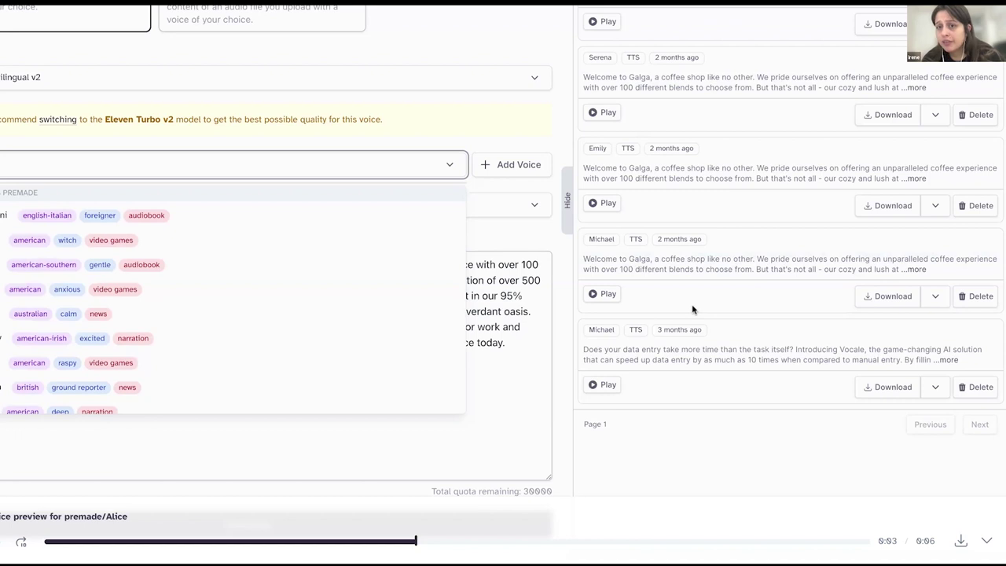
{"action": "scroll", "coordinate": [691, 309], "scroll_direction": "up", "scroll_amount": 3}
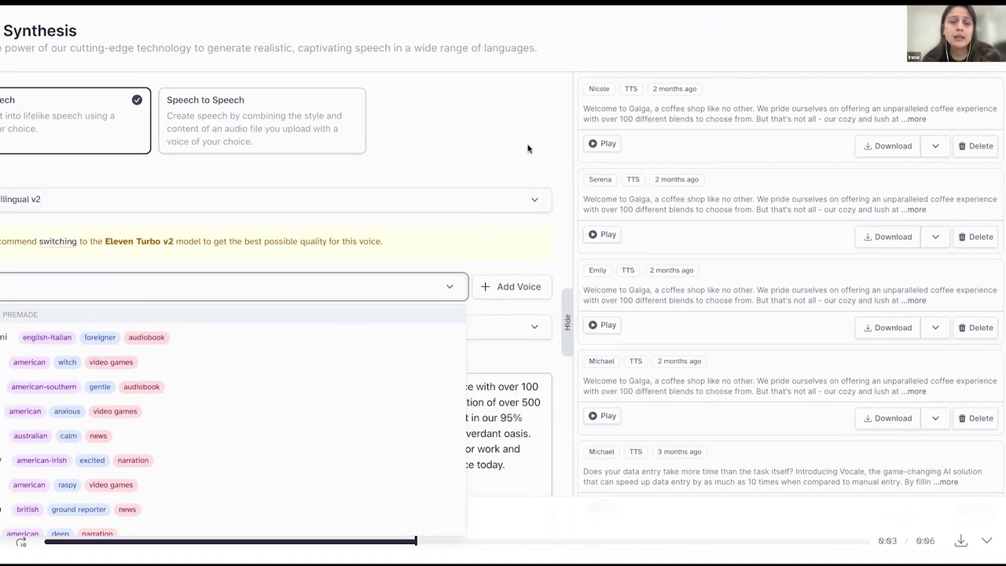
{"action": "scroll", "coordinate": [528, 148], "scroll_direction": "down", "scroll_amount": 1}
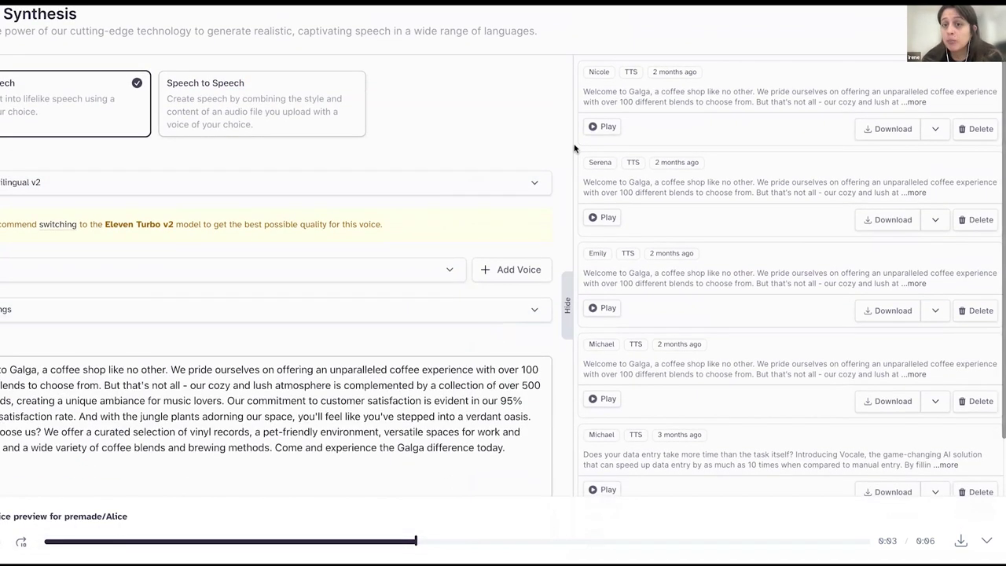
Play Nicole's earlier Galga welcome clip from the history, pause it at 0:03, and scroll the history.
{"action": "left_click", "coordinate": [602, 127]}
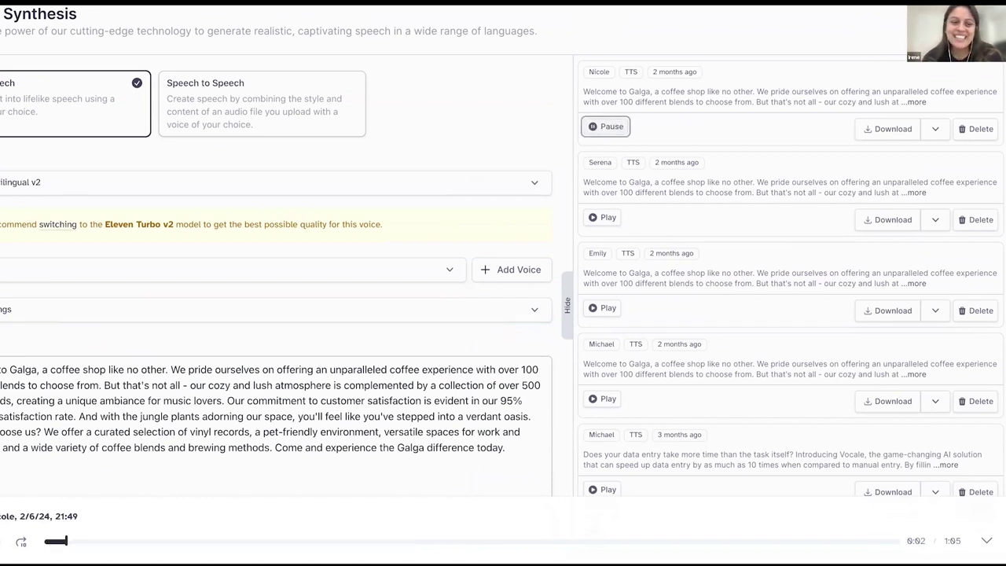
{"action": "key", "text": "space"}
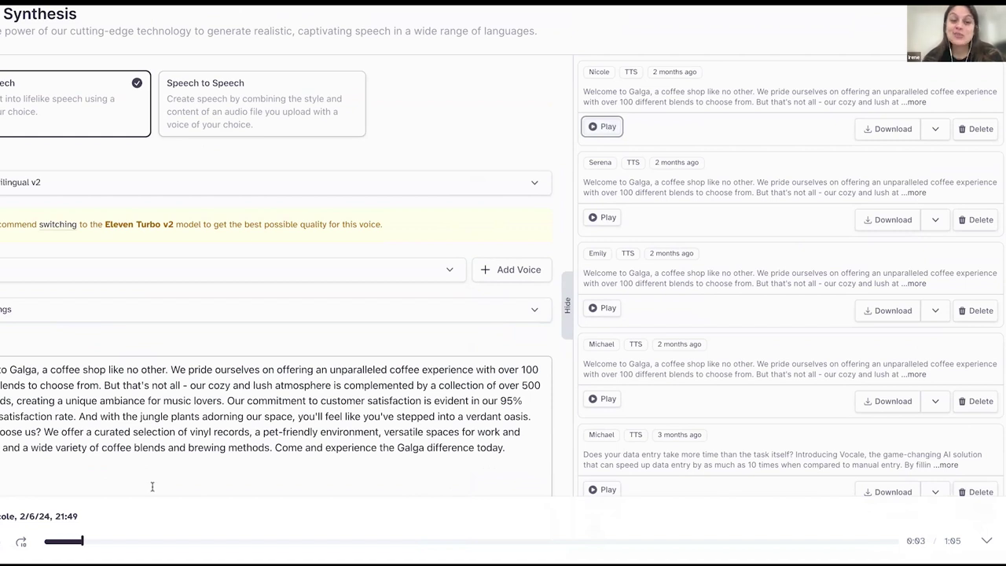
{"action": "scroll", "coordinate": [153, 487], "scroll_direction": "down", "scroll_amount": 1}
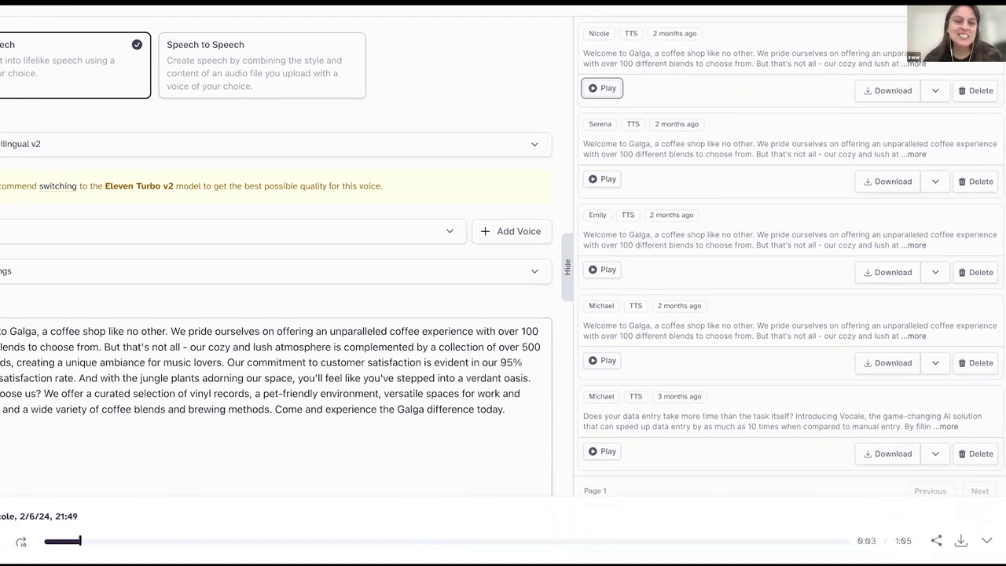
{"action": "scroll", "coordinate": [152, 486], "scroll_direction": "down", "scroll_amount": 3}
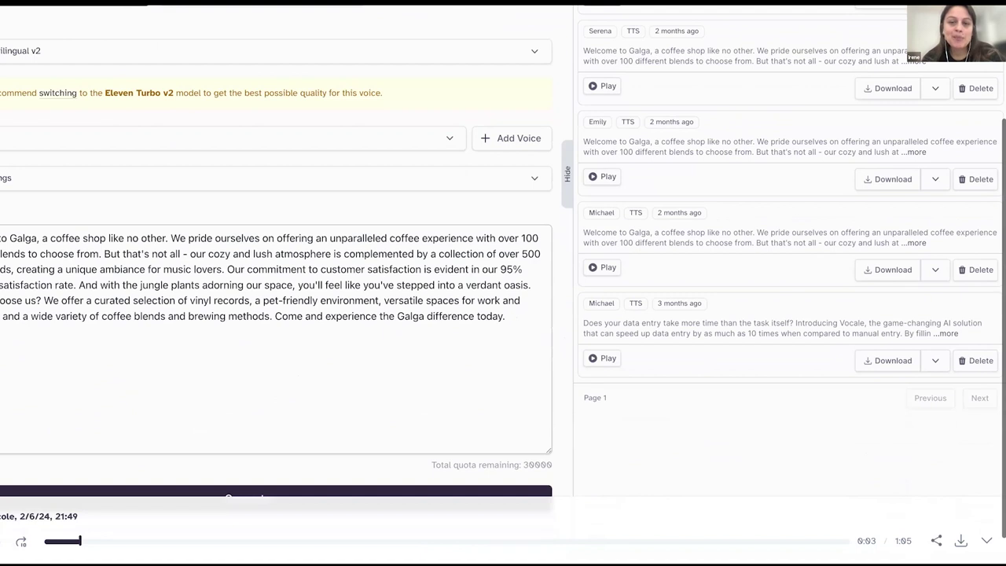
{"action": "scroll", "coordinate": [503, 279], "scroll_direction": "down", "scroll_amount": 1}
{"action": "scroll", "coordinate": [503, 279], "scroll_direction": "down", "scroll_amount": 1}
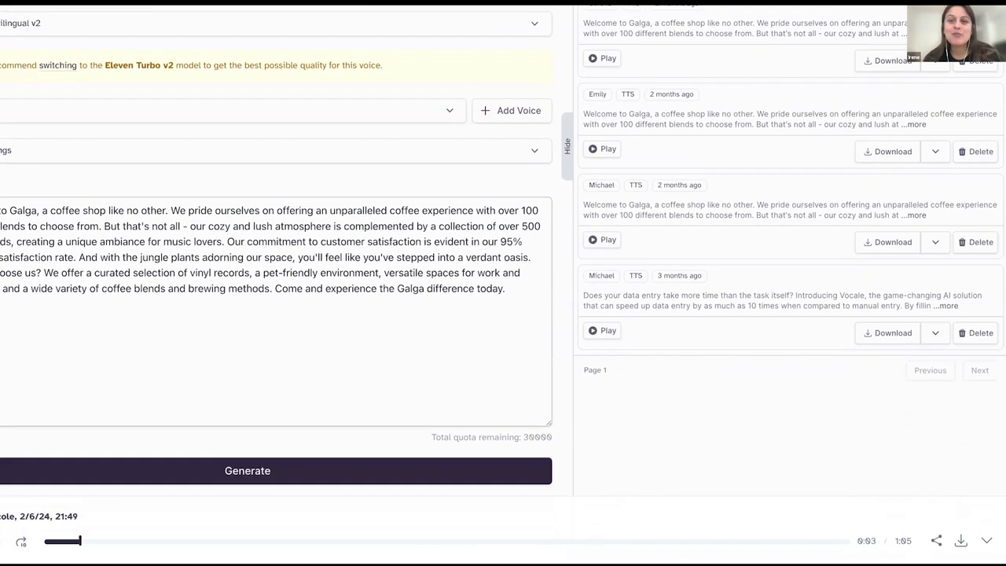
{"action": "scroll", "coordinate": [242, 266], "scroll_direction": "up", "scroll_amount": 5}
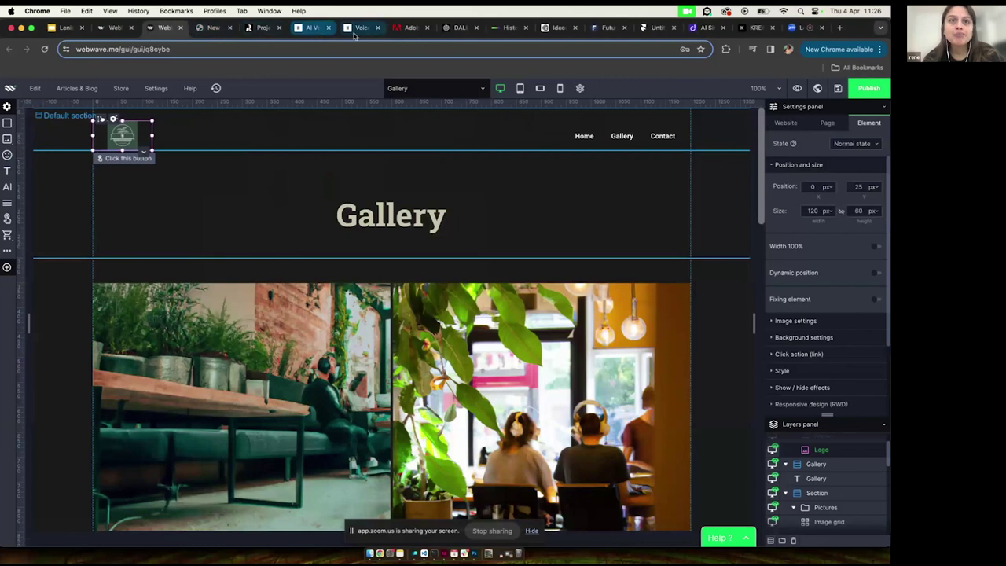
{"action": "left_click", "coordinate": [355, 30]}
{"action": "scroll", "coordinate": [326, 320], "scroll_direction": "down", "scroll_amount": 1}
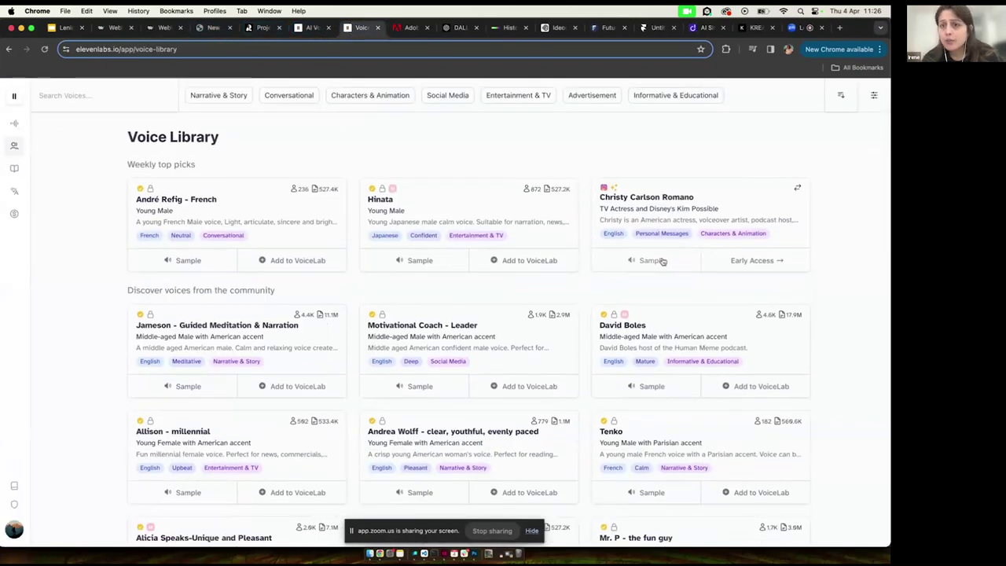
{"action": "scroll", "coordinate": [572, 396], "scroll_direction": "down", "scroll_amount": 1}
{"action": "scroll", "coordinate": [572, 396], "scroll_direction": "down", "scroll_amount": 2}
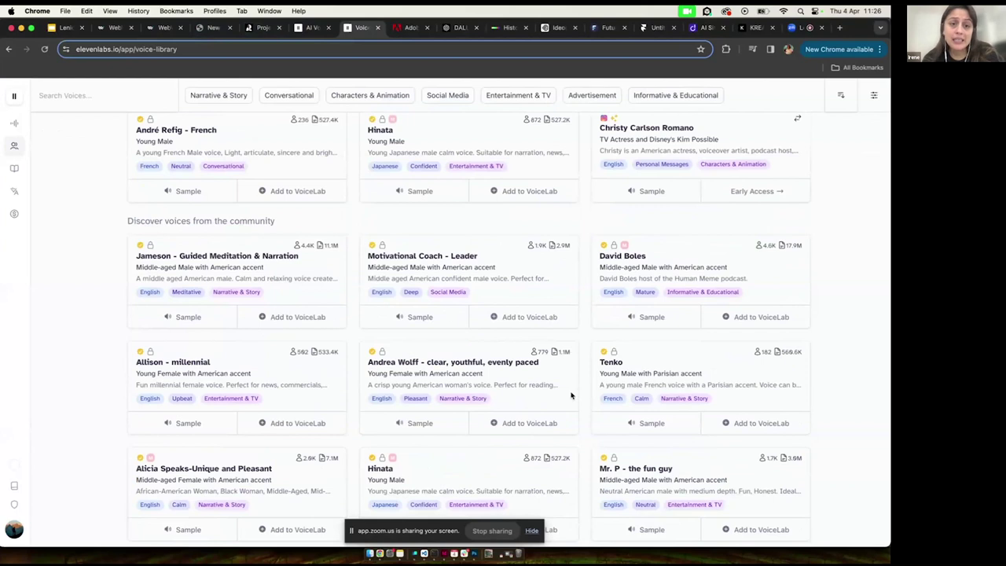
{"action": "scroll", "coordinate": [571, 395], "scroll_direction": "down", "scroll_amount": 10}
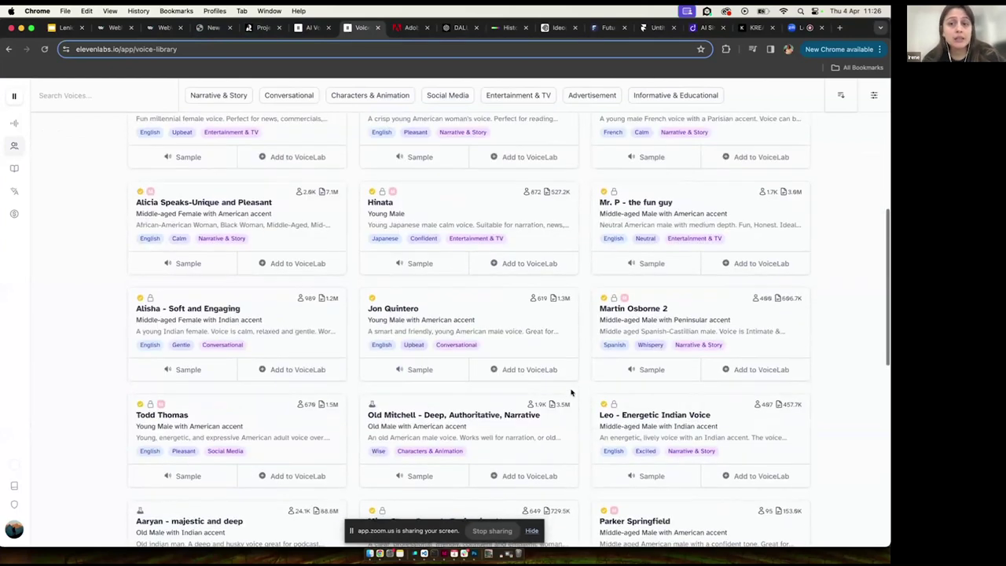
{"action": "scroll", "coordinate": [572, 392], "scroll_direction": "down", "scroll_amount": 2}
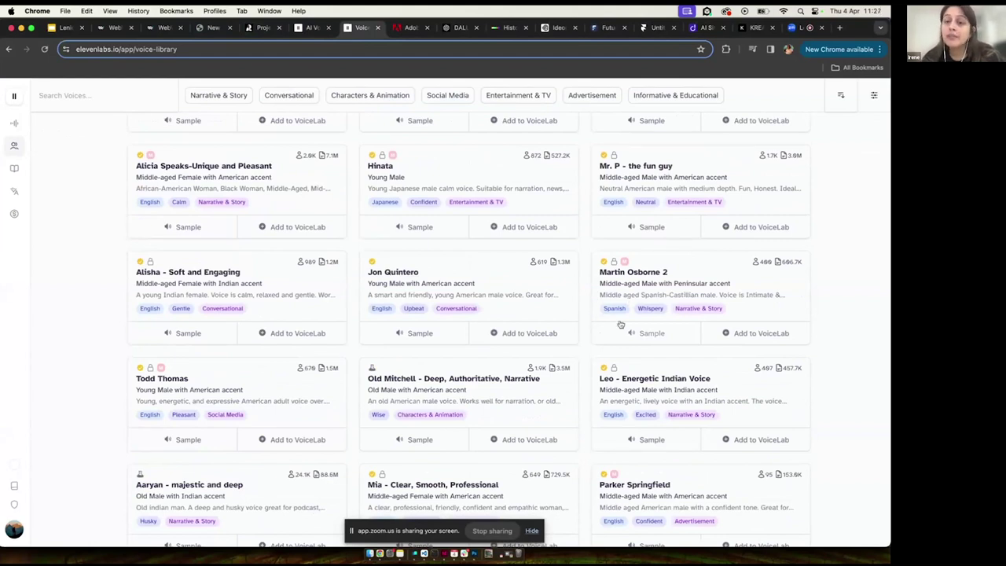
{"action": "scroll", "coordinate": [621, 324], "scroll_direction": "down", "scroll_amount": 5}
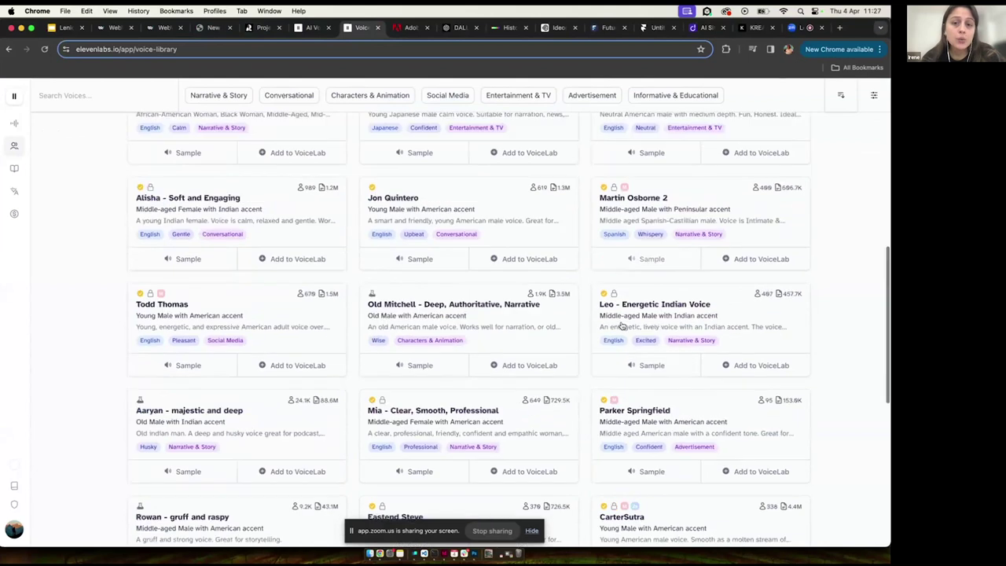
{"action": "scroll", "coordinate": [621, 324], "scroll_direction": "up", "scroll_amount": 6}
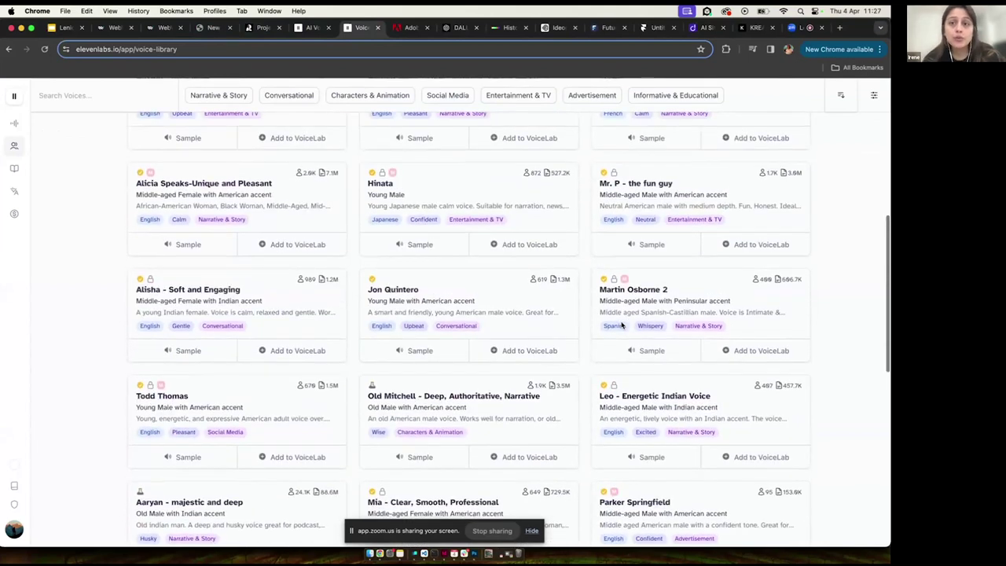
{"action": "scroll", "coordinate": [621, 325], "scroll_direction": "up", "scroll_amount": 15}
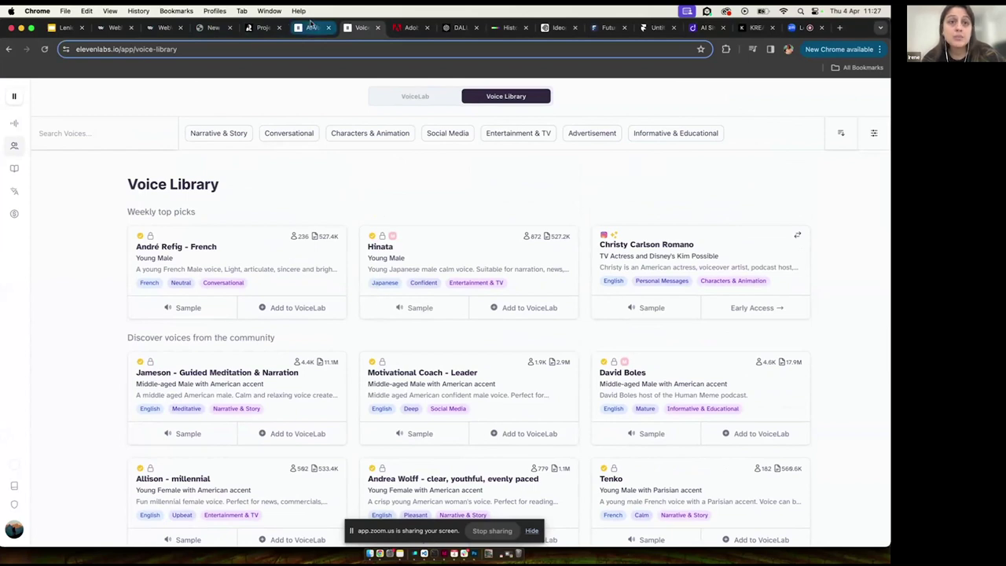
Switch the Galga welcome text's voice from Alice to Adam, generate the speech, and pause playback.
{"action": "left_click", "coordinate": [311, 26]}
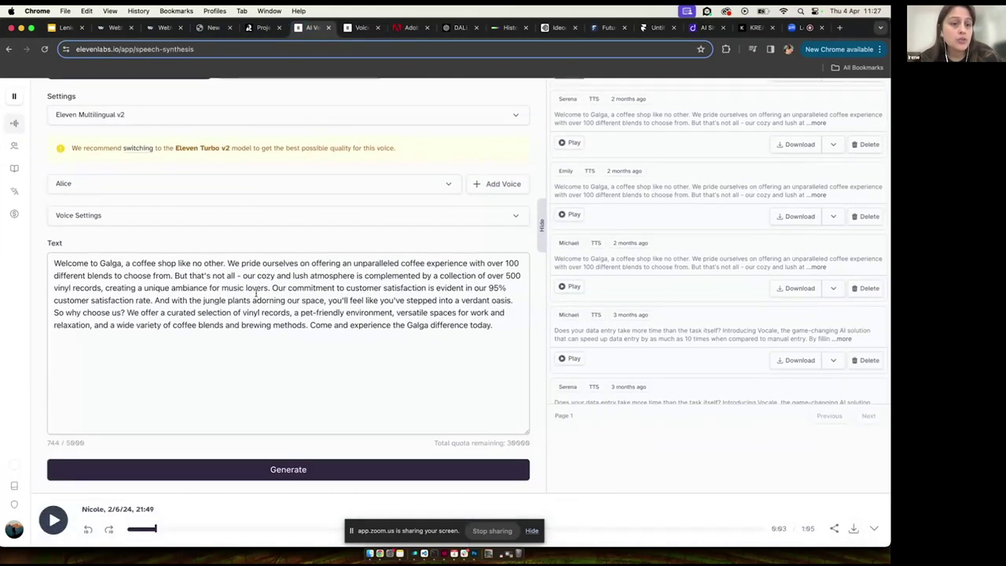
{"action": "left_click", "coordinate": [91, 184]}
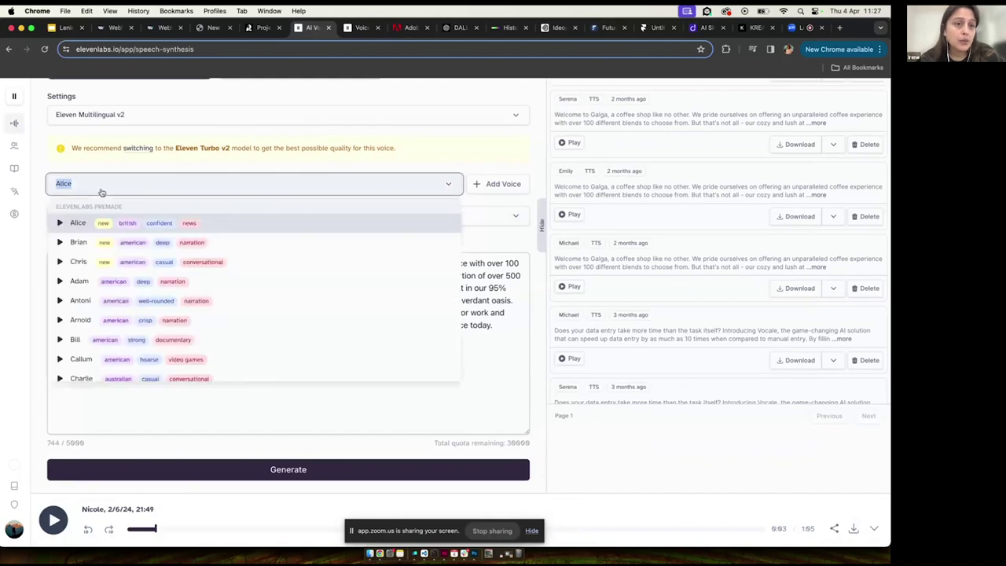
{"action": "left_click", "coordinate": [73, 280]}
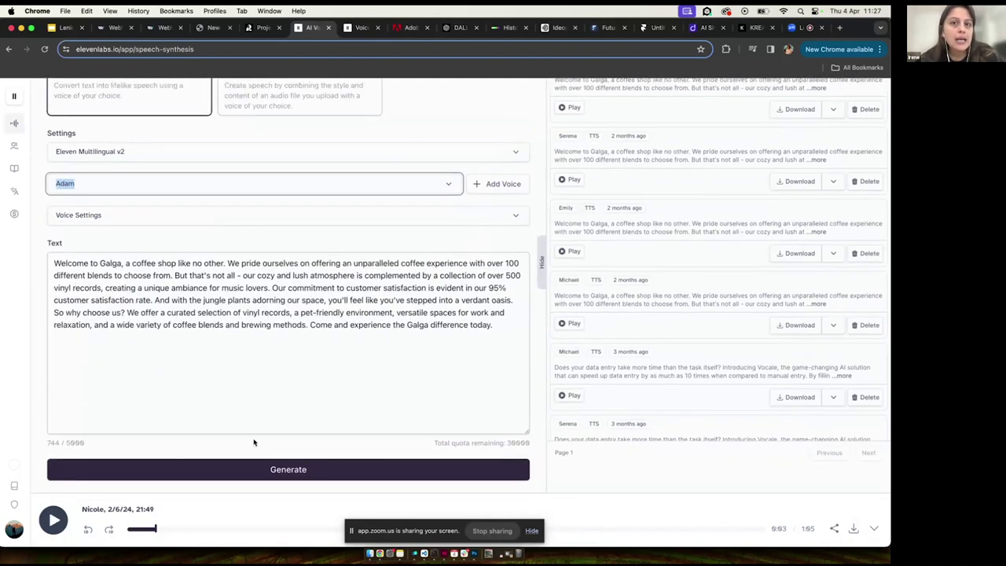
{"action": "left_click", "coordinate": [191, 469]}
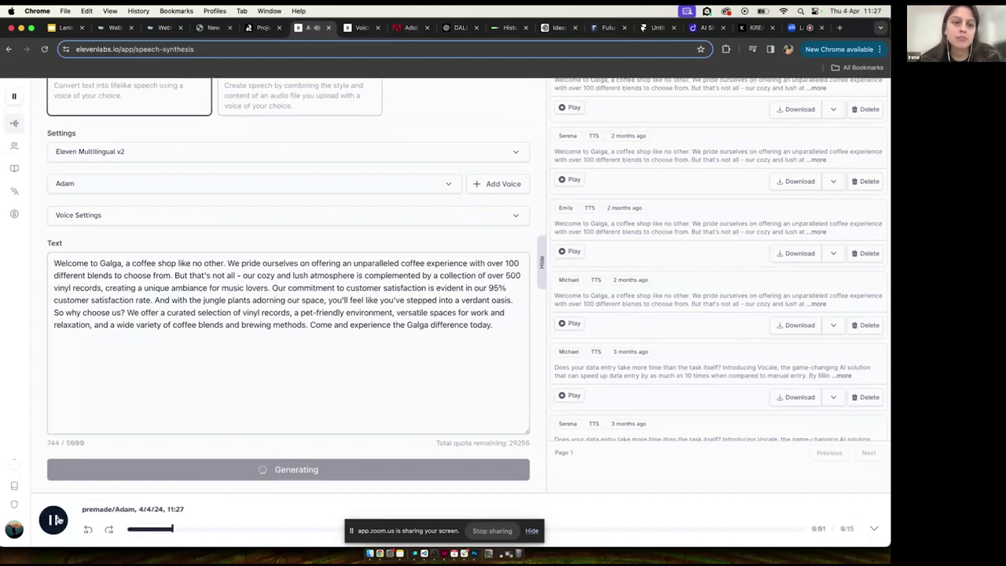
{"action": "left_click", "coordinate": [52, 521]}
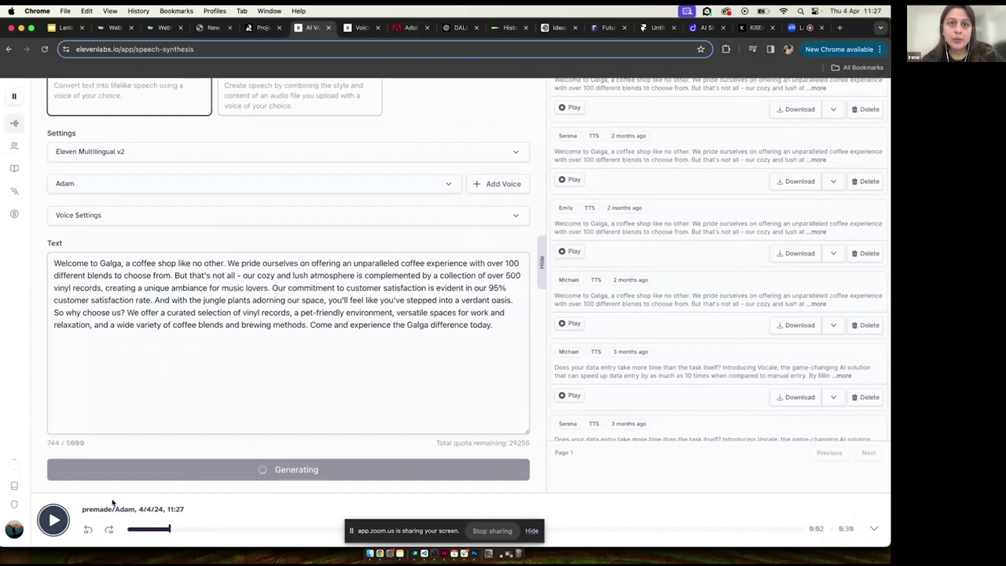
{"action": "scroll", "coordinate": [176, 391], "scroll_direction": "up", "scroll_amount": 2}
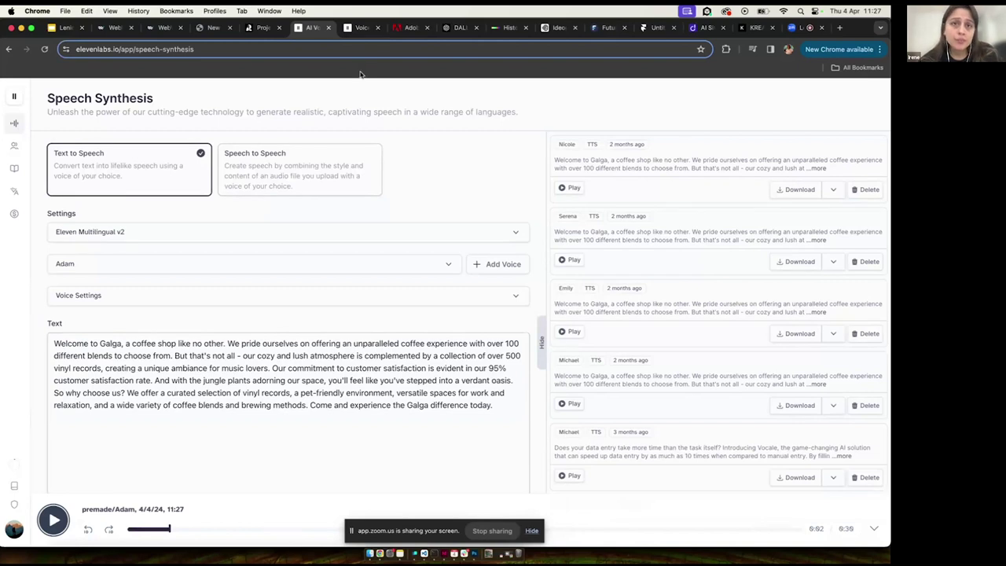
{"action": "left_click", "coordinate": [398, 28]}
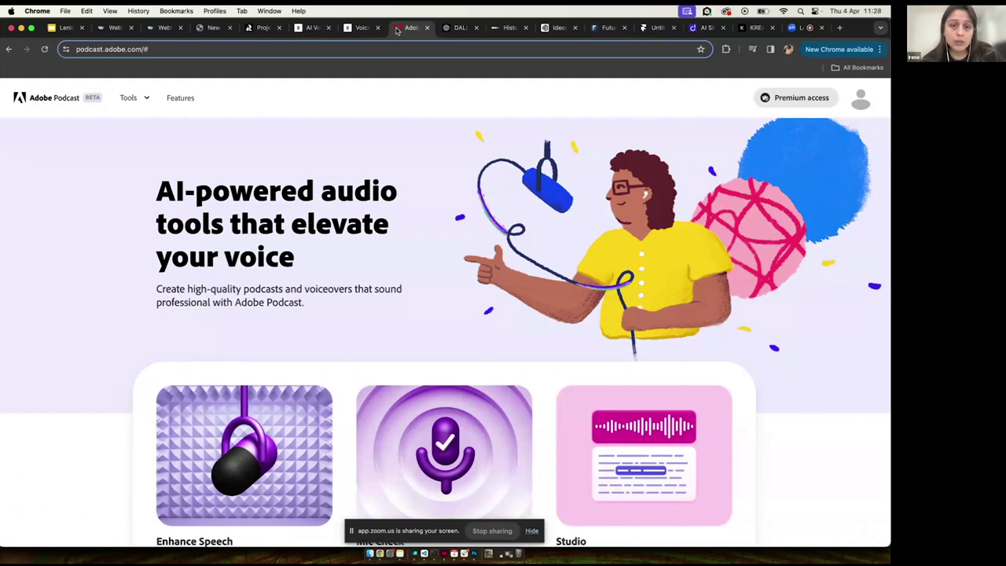
{"action": "scroll", "coordinate": [366, 120], "scroll_direction": "down", "scroll_amount": 3}
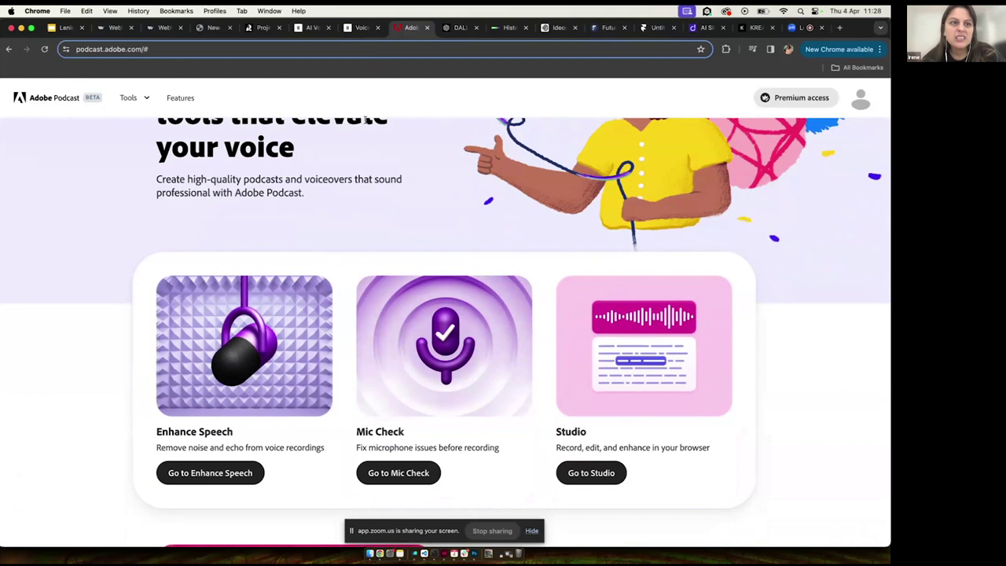
{"action": "scroll", "coordinate": [366, 118], "scroll_direction": "up", "scroll_amount": 3}
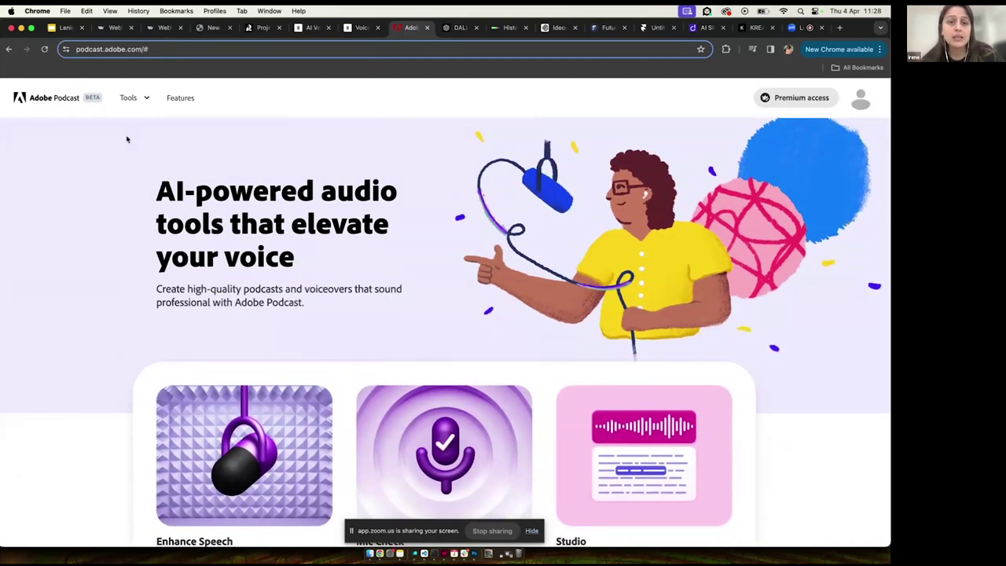
{"action": "scroll", "coordinate": [281, 288], "scroll_direction": "down", "scroll_amount": 1}
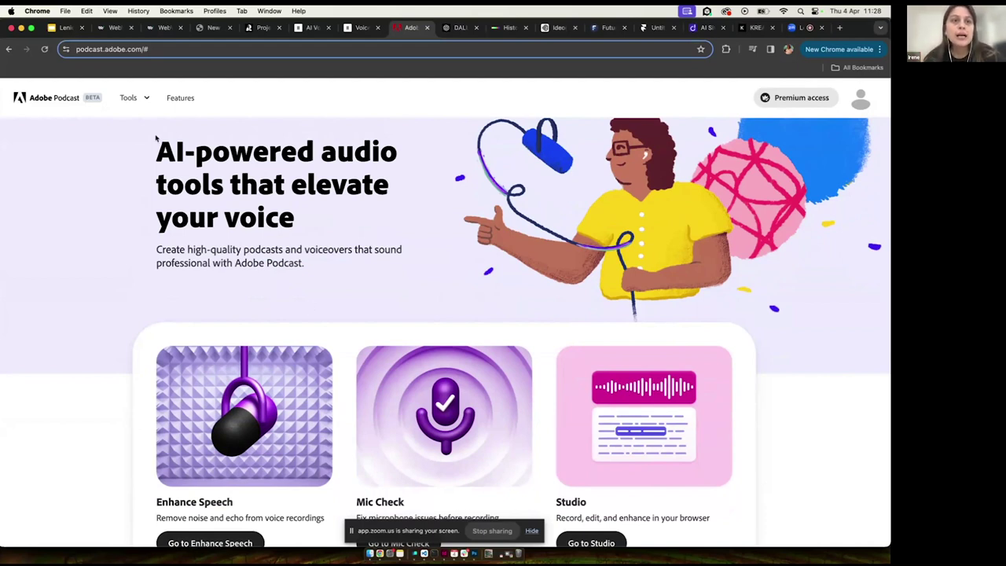
Present the slide deck full screen, then switch the WebWave editor to the Home page.
{"action": "left_click", "coordinate": [59, 30]}
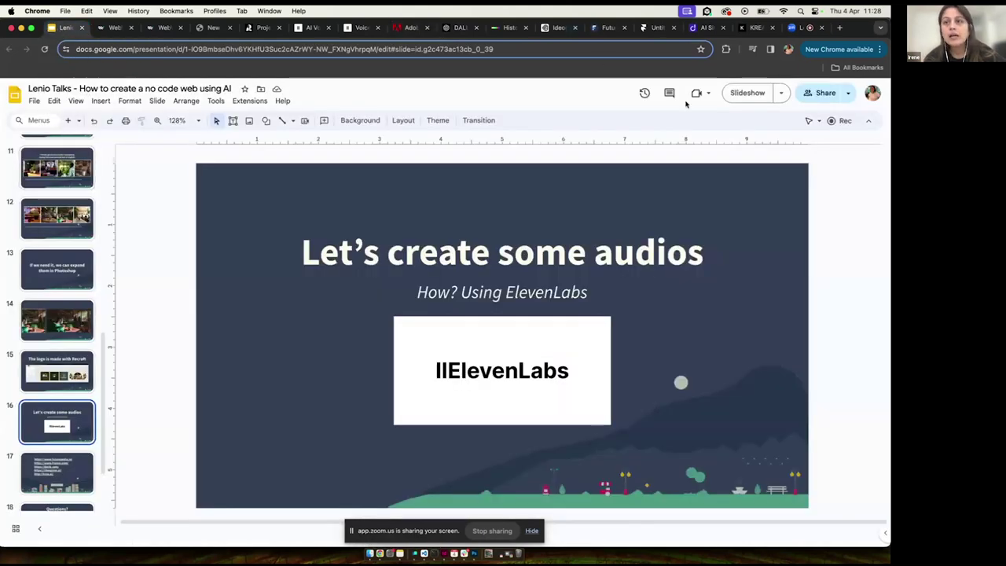
{"action": "left_click", "coordinate": [727, 94]}
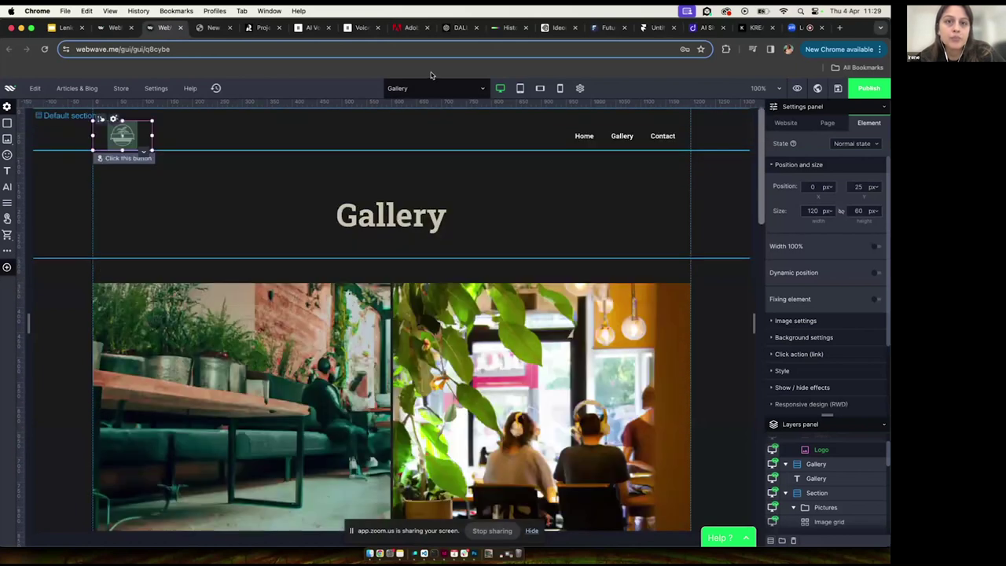
{"action": "left_click", "coordinate": [425, 90]}
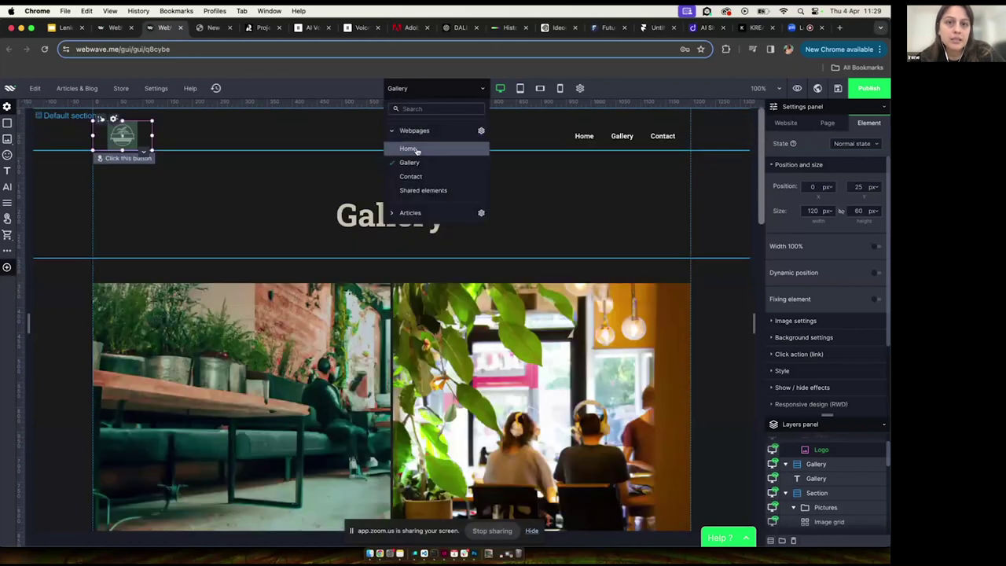
{"action": "left_click", "coordinate": [409, 148]}
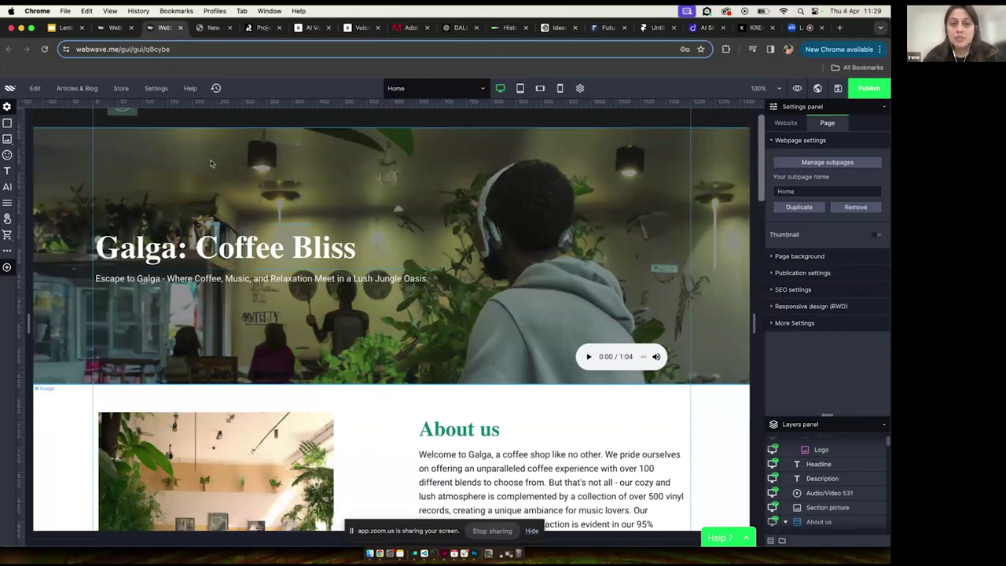
Scroll through the Coffee Bliss hero with its audio player and the About us section, glancing at the published site.
{"action": "scroll", "coordinate": [396, 243], "scroll_direction": "down", "scroll_amount": 2}
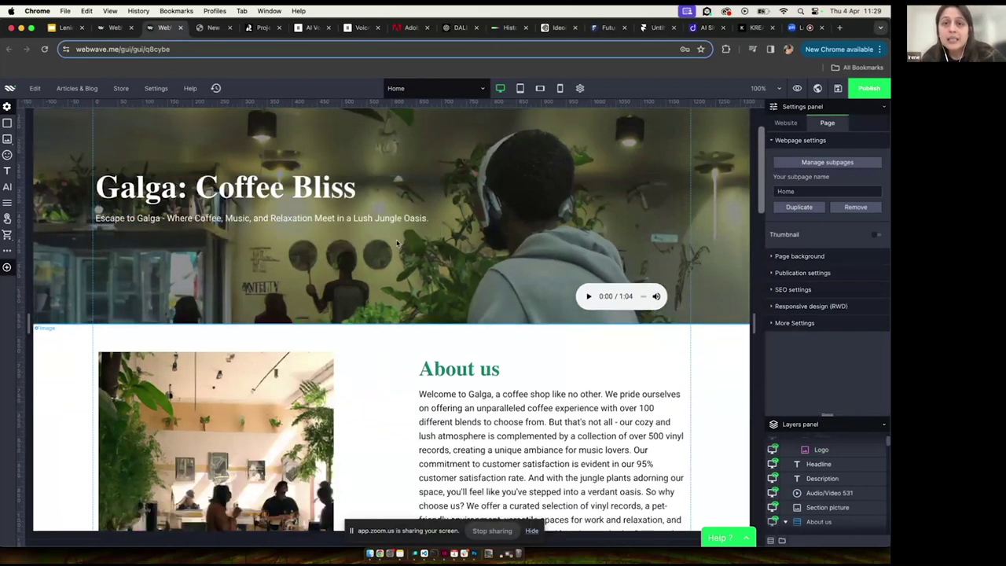
{"action": "left_click", "coordinate": [205, 28]}
{"action": "left_click", "coordinate": [163, 28]}
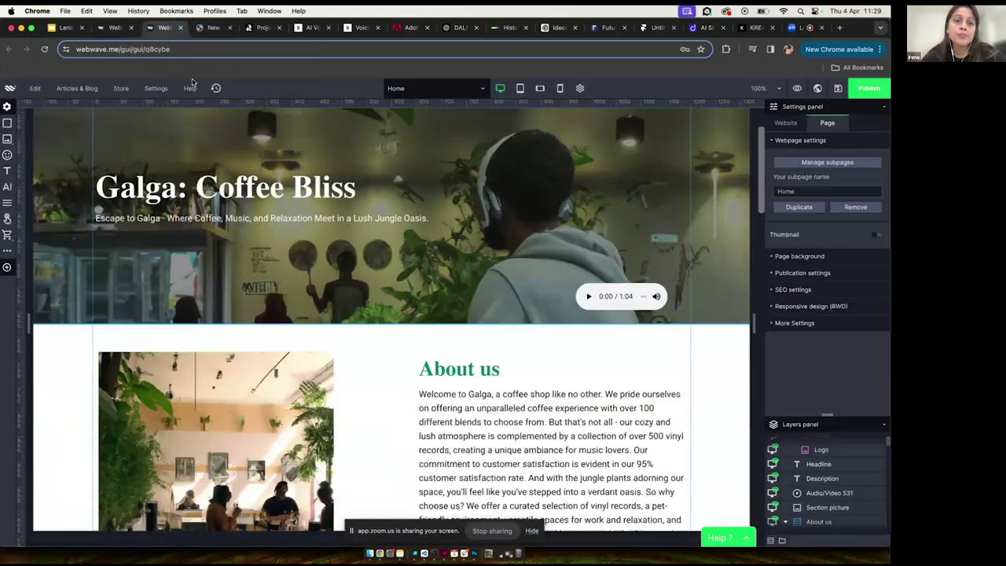
{"action": "scroll", "coordinate": [302, 269], "scroll_direction": "down", "scroll_amount": 1}
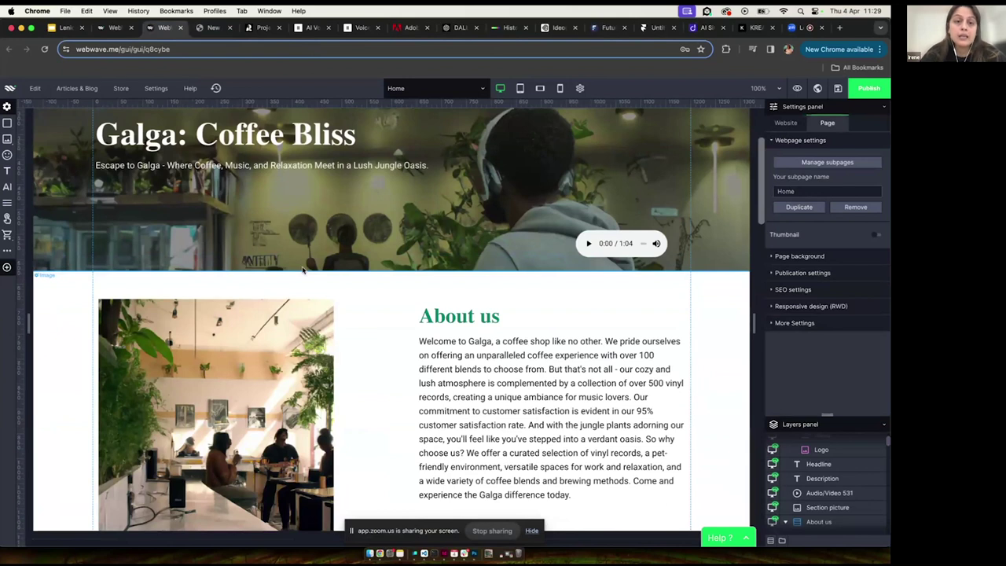
{"action": "scroll", "coordinate": [303, 269], "scroll_direction": "down", "scroll_amount": 2}
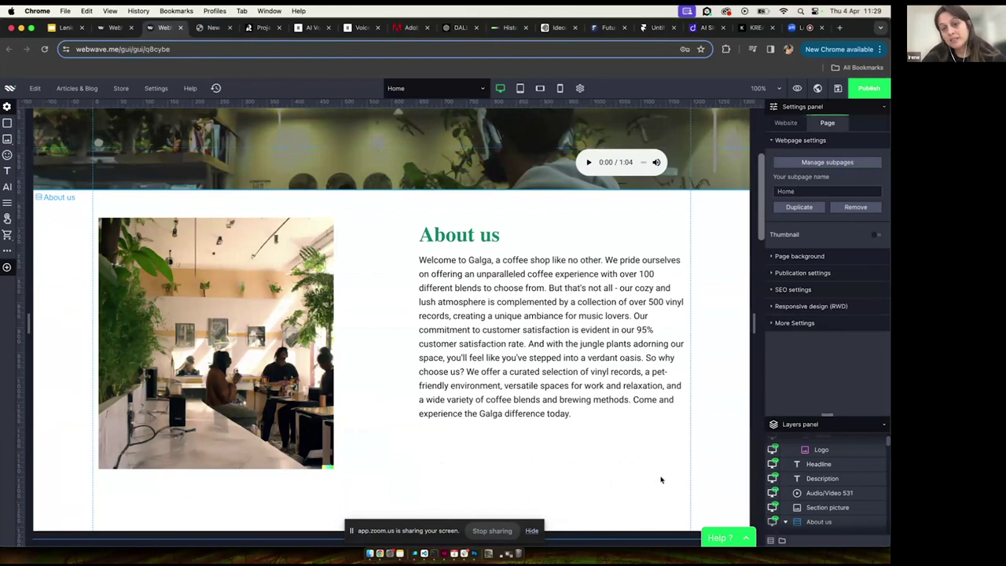
{"action": "scroll", "coordinate": [548, 343], "scroll_direction": "down", "scroll_amount": 1}
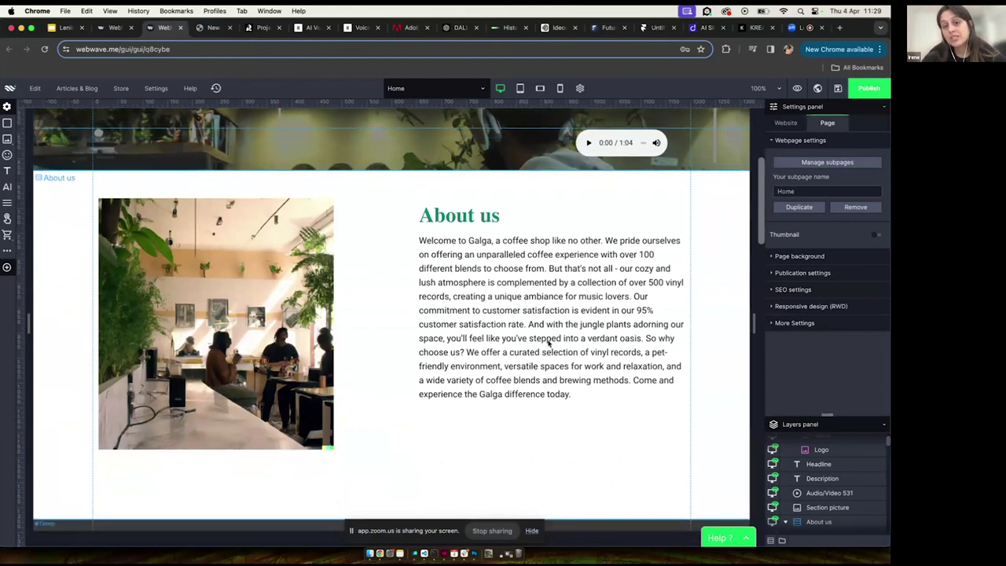
{"action": "scroll", "coordinate": [549, 343], "scroll_direction": "down", "scroll_amount": 5}
{"action": "scroll", "coordinate": [548, 342], "scroll_direction": "up", "scroll_amount": 4}
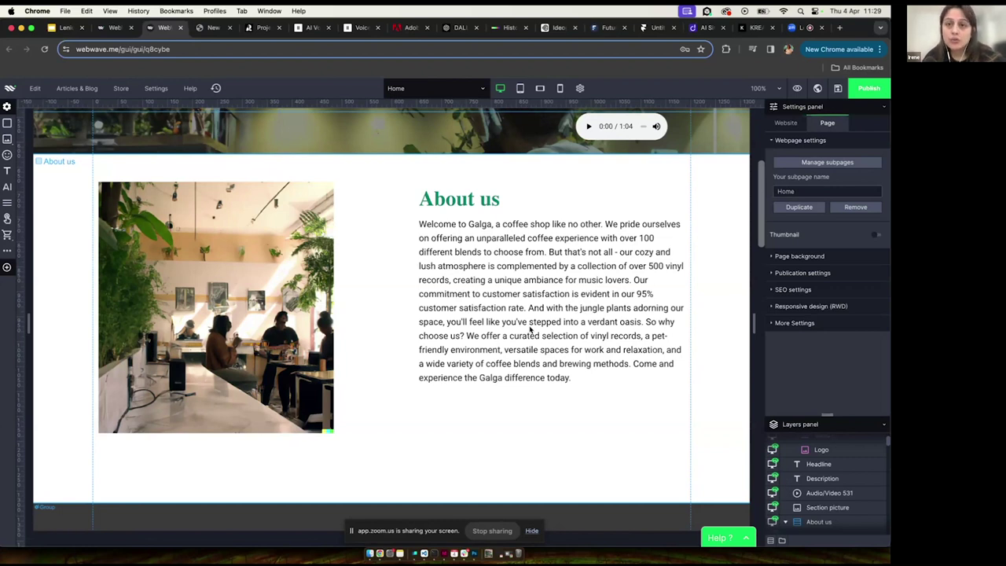
{"action": "scroll", "coordinate": [529, 330], "scroll_direction": "up", "scroll_amount": 4}
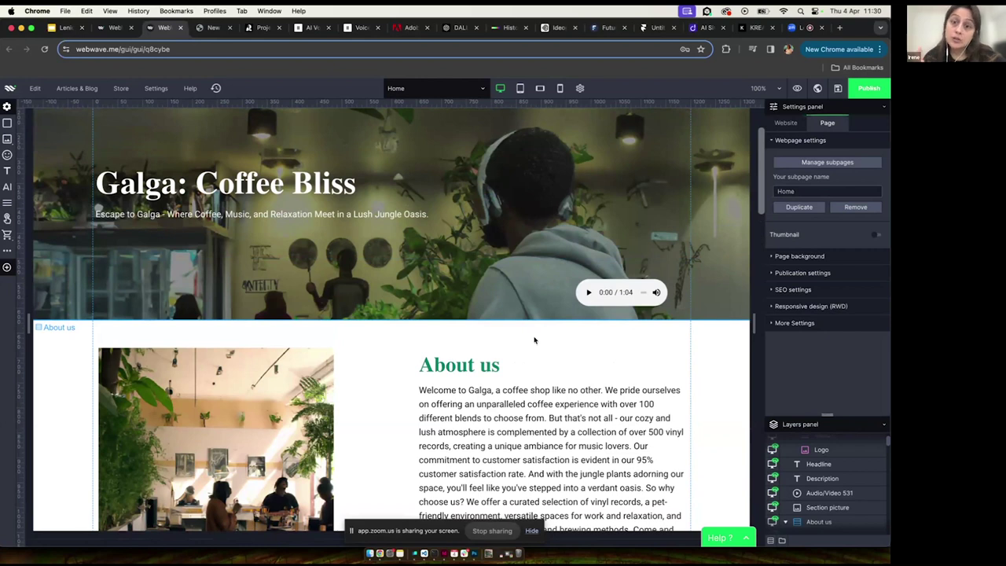
Scroll down through the currently open page in the editor.
{"action": "scroll", "coordinate": [534, 339], "scroll_direction": "down", "scroll_amount": 1}
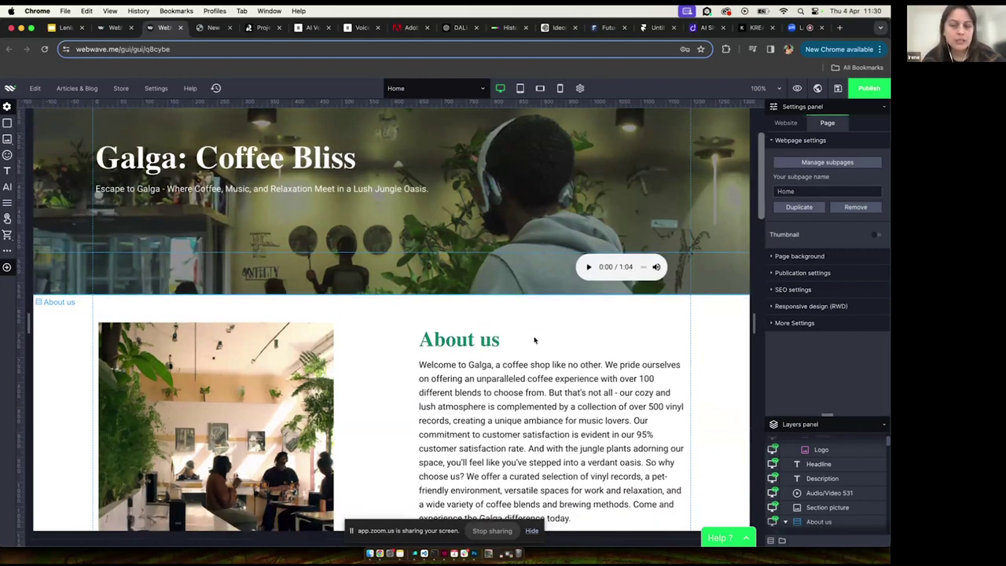
{"action": "scroll", "coordinate": [534, 340], "scroll_direction": "down", "scroll_amount": 10}
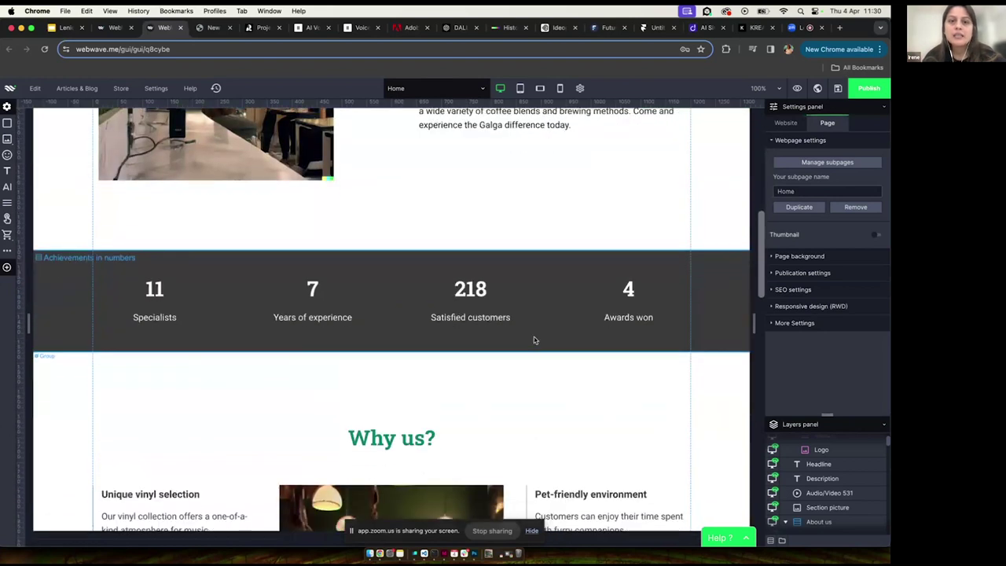
{"action": "scroll", "coordinate": [534, 340], "scroll_direction": "down", "scroll_amount": 4}
{"action": "scroll", "coordinate": [534, 339], "scroll_direction": "down", "scroll_amount": 3}
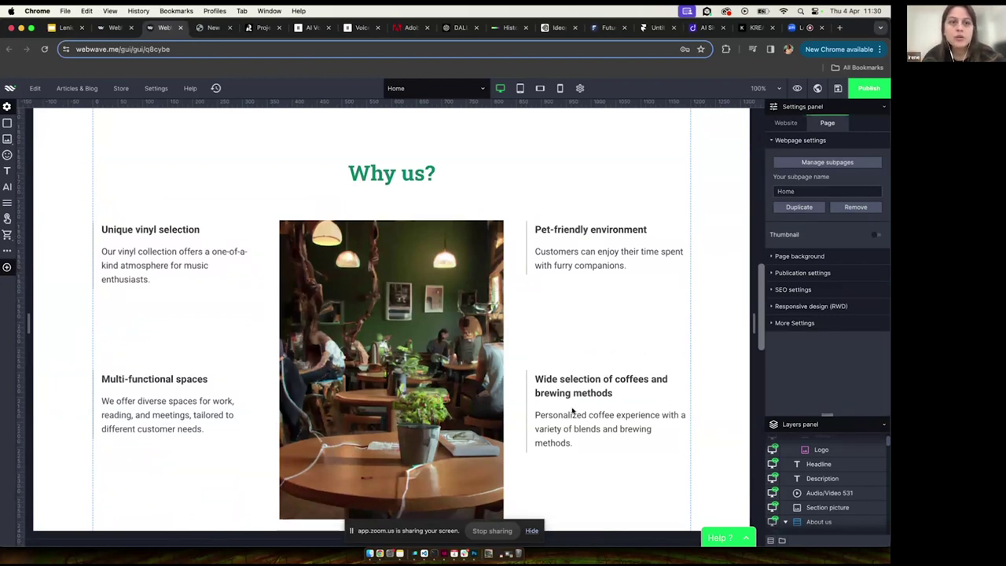
{"action": "scroll", "coordinate": [572, 410], "scroll_direction": "down", "scroll_amount": 3}
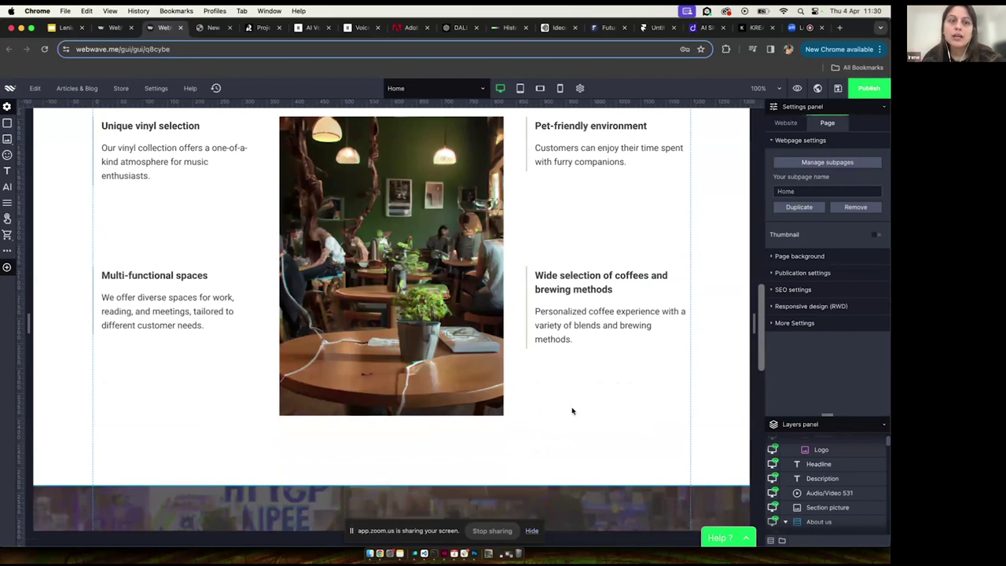
{"action": "scroll", "coordinate": [572, 410], "scroll_direction": "down", "scroll_amount": 3}
{"action": "scroll", "coordinate": [571, 409], "scroll_direction": "down", "scroll_amount": 5}
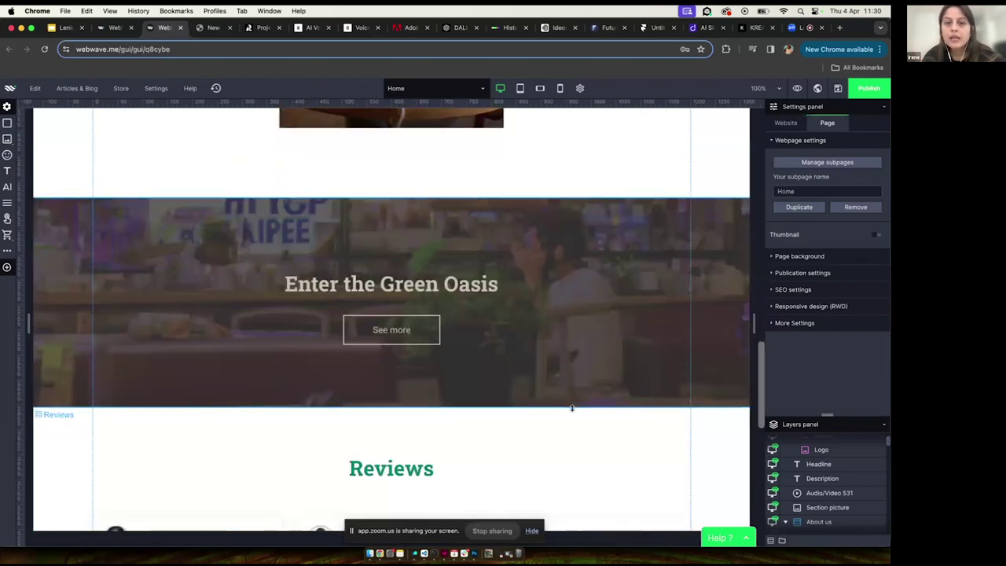
{"action": "scroll", "coordinate": [401, 275], "scroll_direction": "down", "scroll_amount": 7}
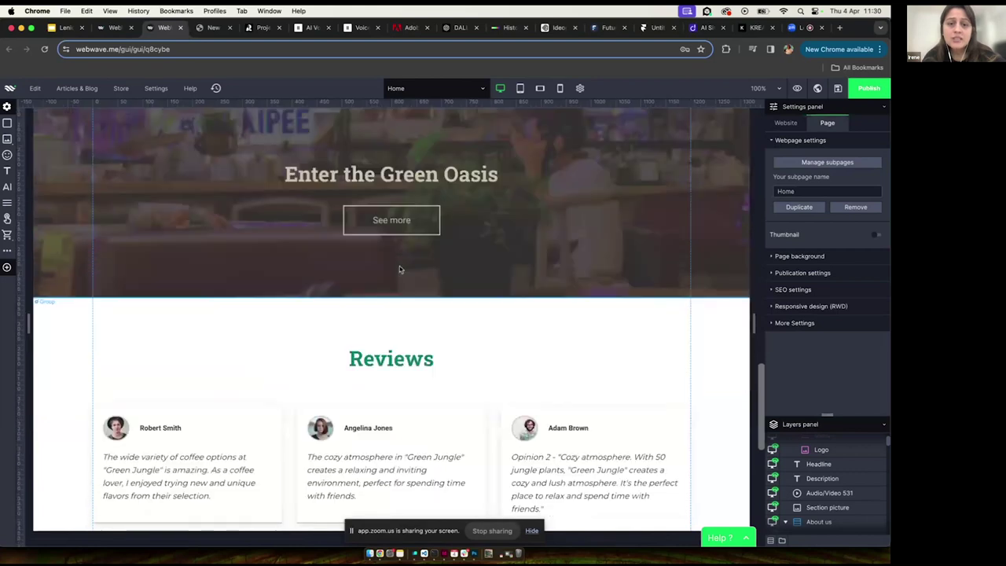
{"action": "scroll", "coordinate": [401, 275], "scroll_direction": "up", "scroll_amount": 6}
Switch to the Contact page and scroll through its four-question FAQ and contact form.
{"action": "left_click", "coordinate": [447, 87]}
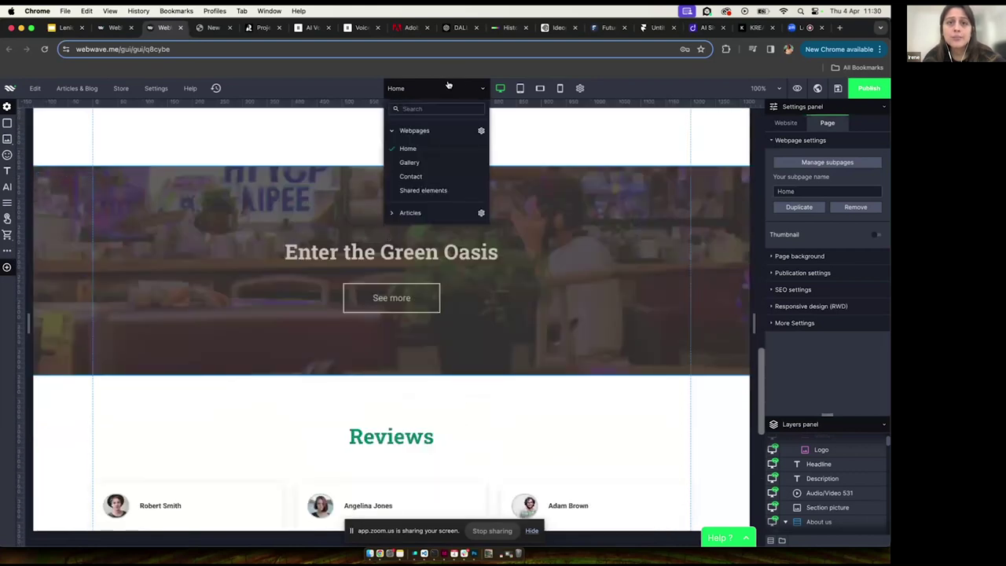
{"action": "left_click", "coordinate": [454, 176]}
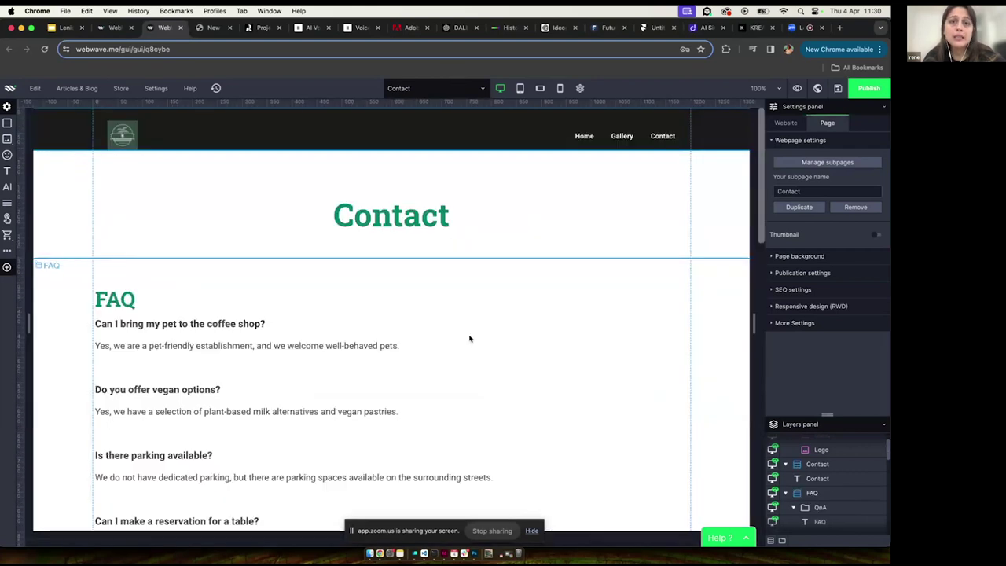
{"action": "scroll", "coordinate": [470, 339], "scroll_direction": "down", "scroll_amount": 5}
{"action": "scroll", "coordinate": [470, 338], "scroll_direction": "down", "scroll_amount": 10}
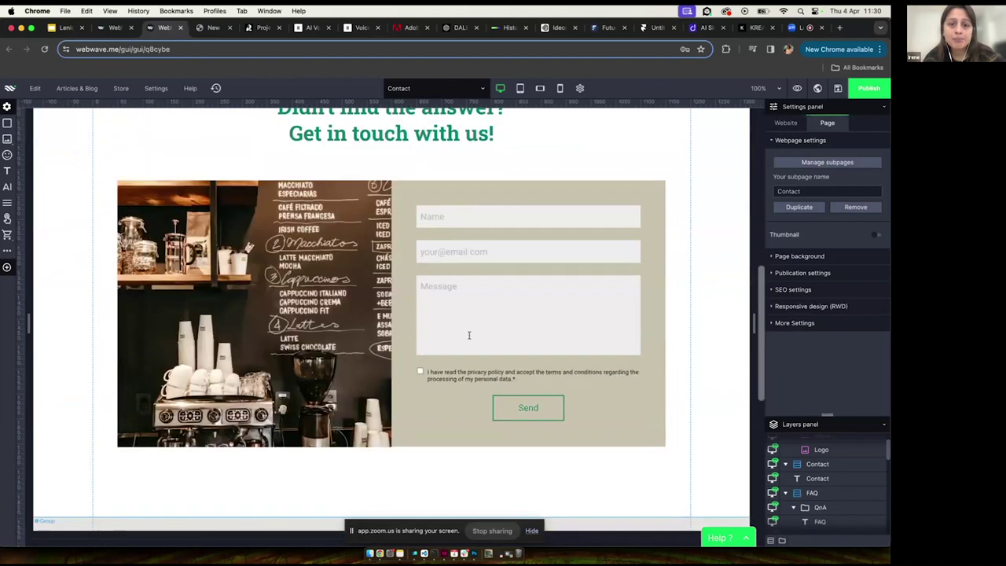
{"action": "scroll", "coordinate": [470, 338], "scroll_direction": "down", "scroll_amount": 3}
{"action": "scroll", "coordinate": [470, 338], "scroll_direction": "up", "scroll_amount": 14}
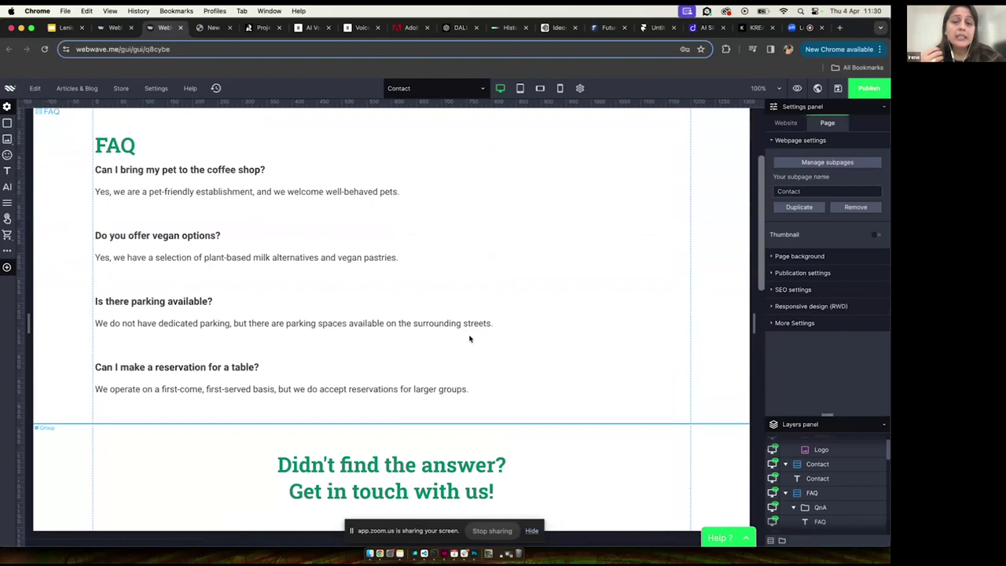
{"action": "scroll", "coordinate": [469, 338], "scroll_direction": "down", "scroll_amount": 4}
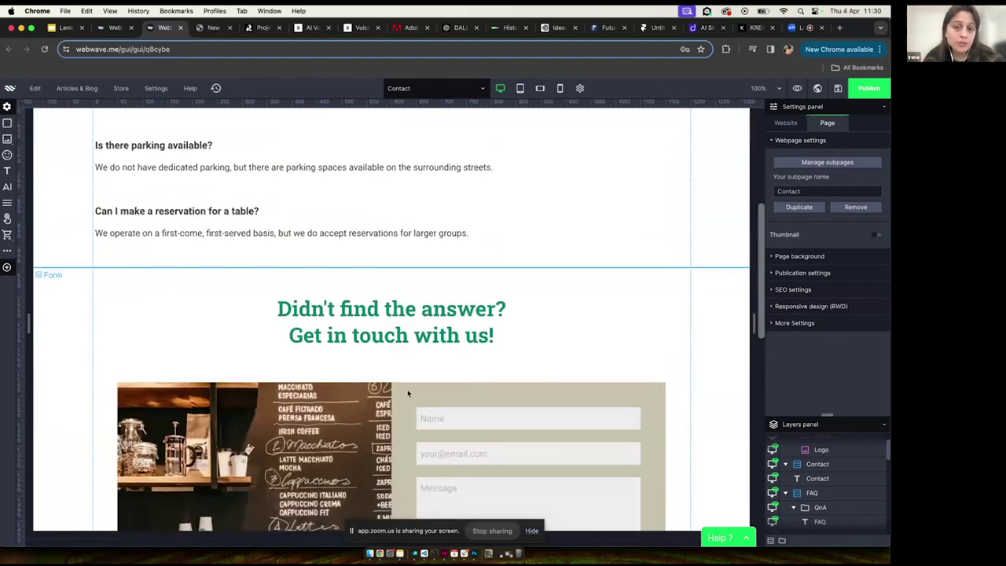
{"action": "scroll", "coordinate": [499, 456], "scroll_direction": "up", "scroll_amount": 5}
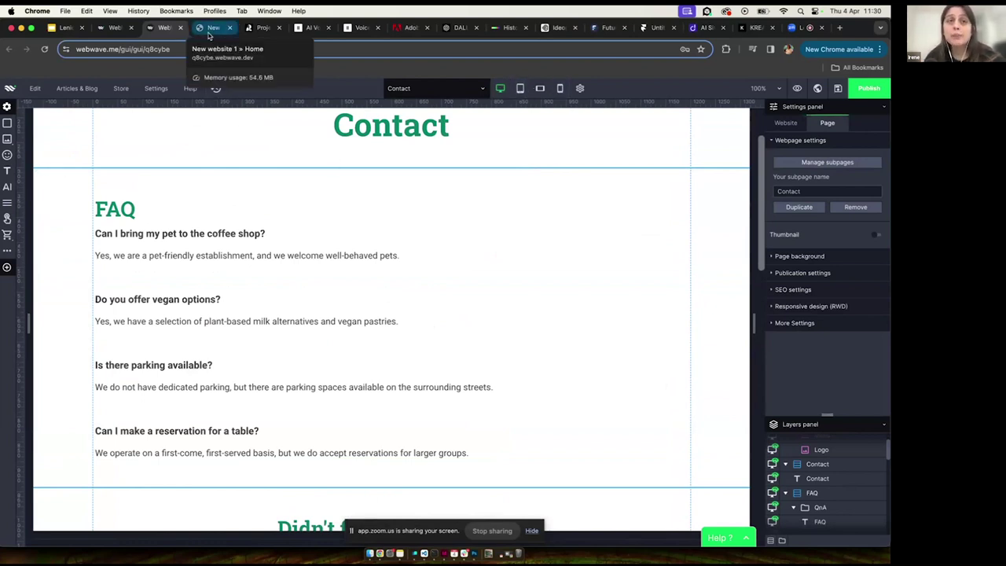
Open the live Galga: Coffee Bliss site and scroll from the hero down to reviews and back.
{"action": "left_click", "coordinate": [209, 32]}
{"action": "scroll", "coordinate": [322, 254], "scroll_direction": "down", "scroll_amount": 2}
{"action": "scroll", "coordinate": [322, 254], "scroll_direction": "up", "scroll_amount": 2}
{"action": "scroll", "coordinate": [322, 254], "scroll_direction": "down", "scroll_amount": 2}
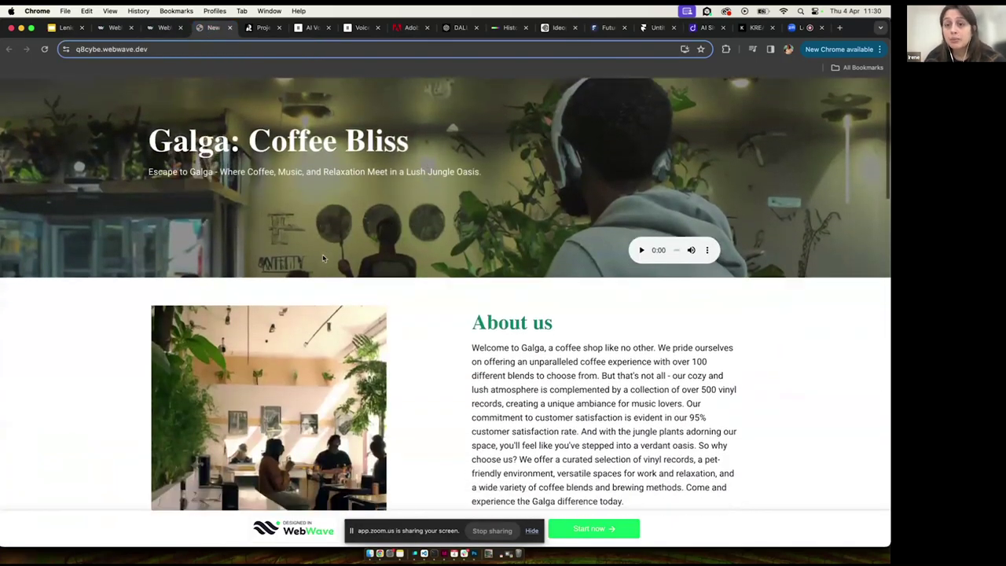
{"action": "scroll", "coordinate": [322, 256], "scroll_direction": "up", "scroll_amount": 2}
{"action": "scroll", "coordinate": [323, 256], "scroll_direction": "down", "scroll_amount": 6}
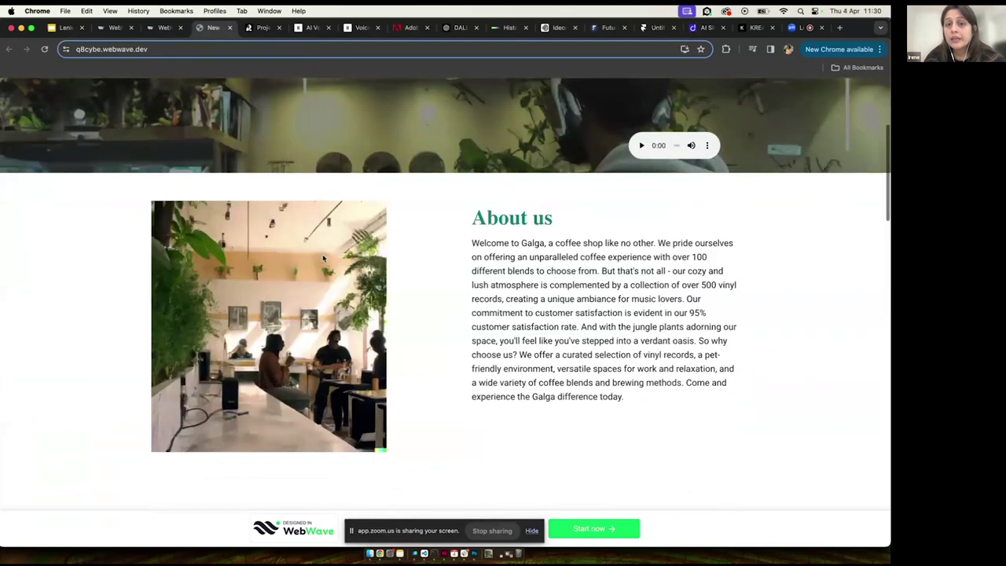
{"action": "scroll", "coordinate": [322, 257], "scroll_direction": "down", "scroll_amount": 8}
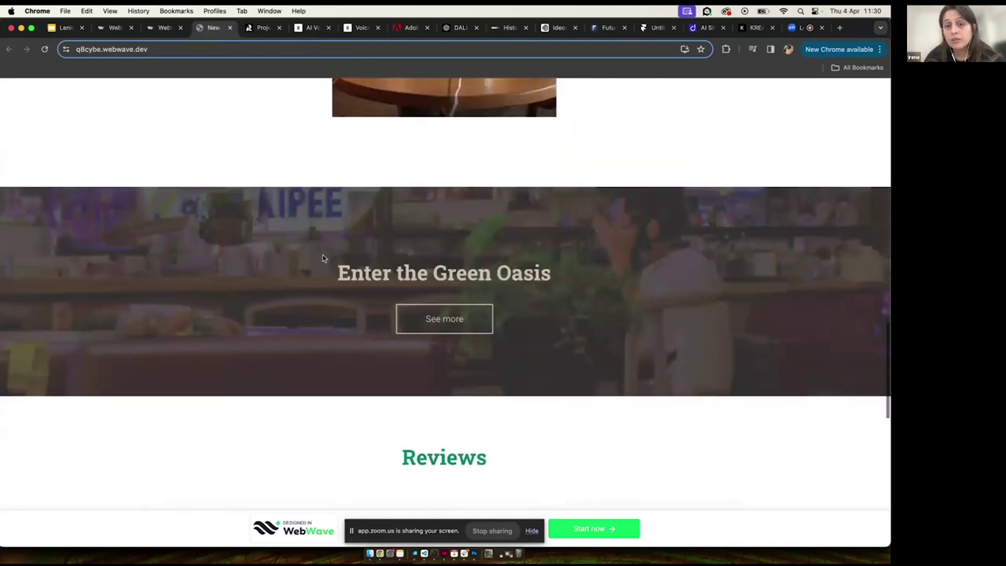
{"action": "scroll", "coordinate": [322, 258], "scroll_direction": "down", "scroll_amount": 5}
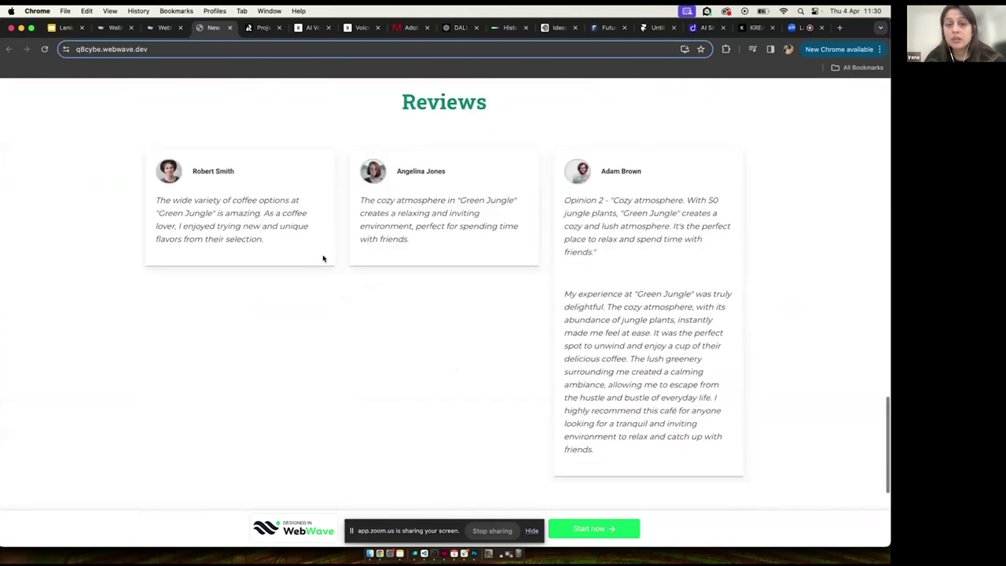
{"action": "scroll", "coordinate": [322, 258], "scroll_direction": "down", "scroll_amount": 3}
{"action": "scroll", "coordinate": [322, 257], "scroll_direction": "up", "scroll_amount": 8}
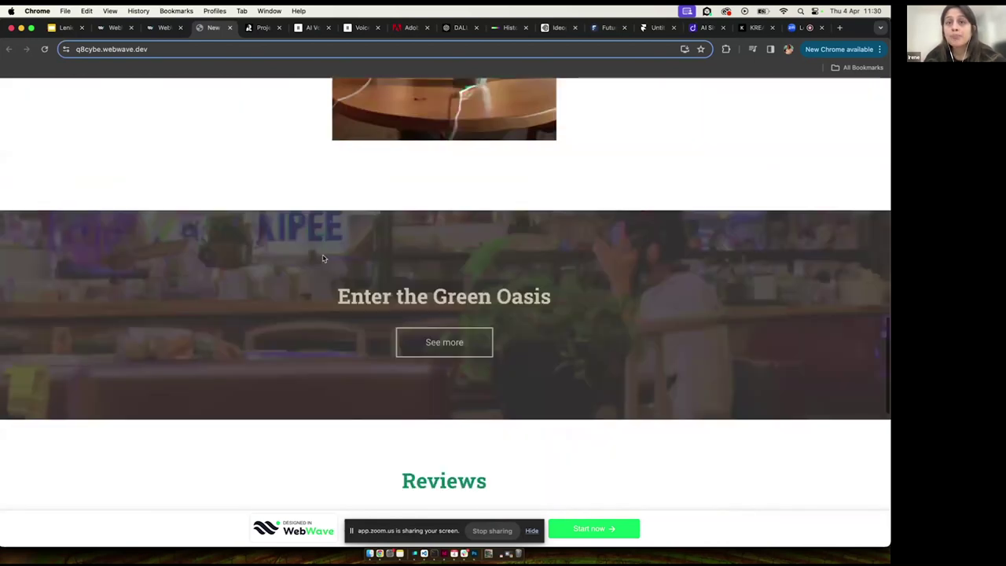
{"action": "scroll", "coordinate": [322, 258], "scroll_direction": "up", "scroll_amount": 15}
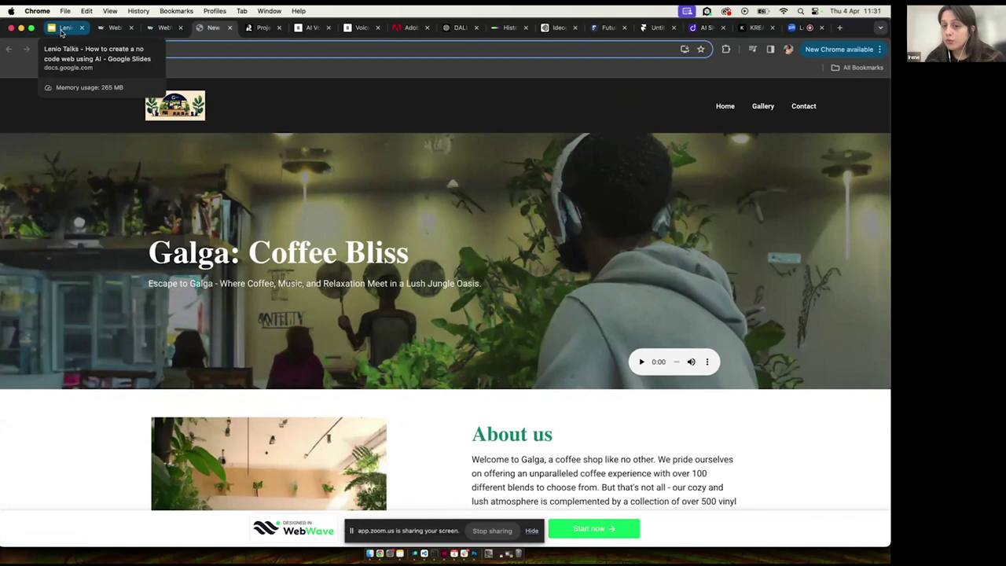
Show slide 17's tool URL list, browse the Futurepedia AI directory, then bring up the Framer project.
{"action": "left_click", "coordinate": [62, 30]}
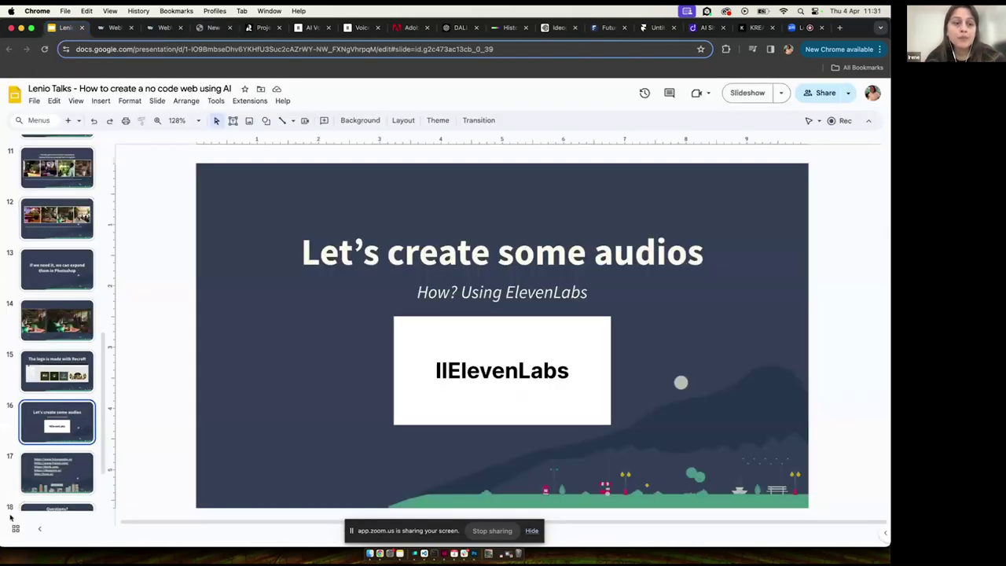
{"action": "left_click", "coordinate": [52, 483]}
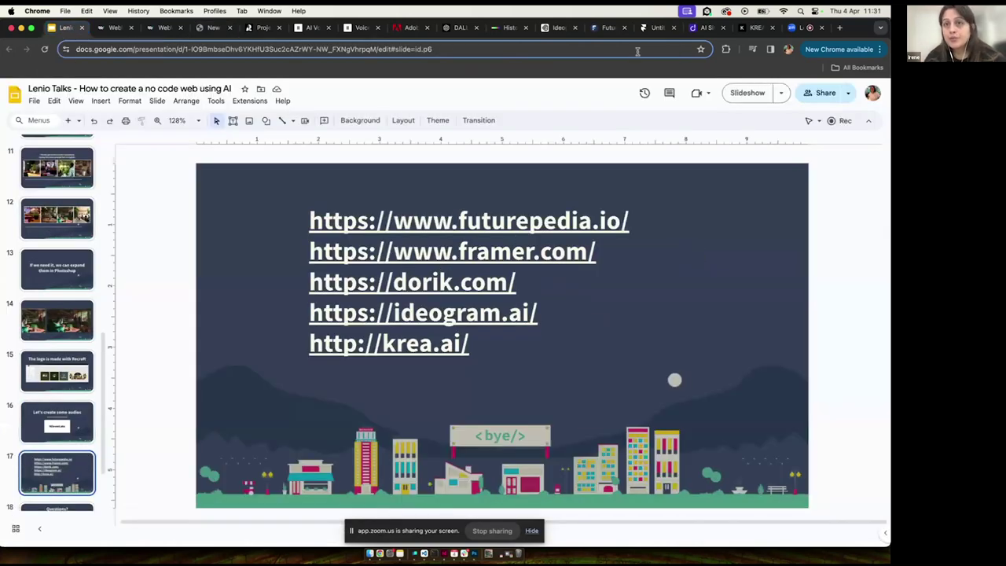
{"action": "left_click", "coordinate": [601, 29]}
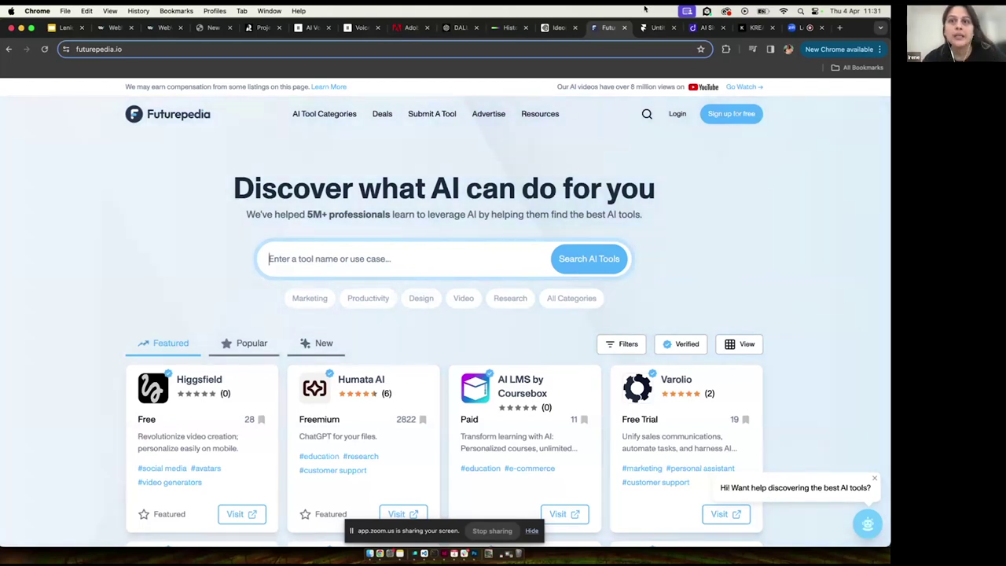
{"action": "left_click", "coordinate": [655, 28]}
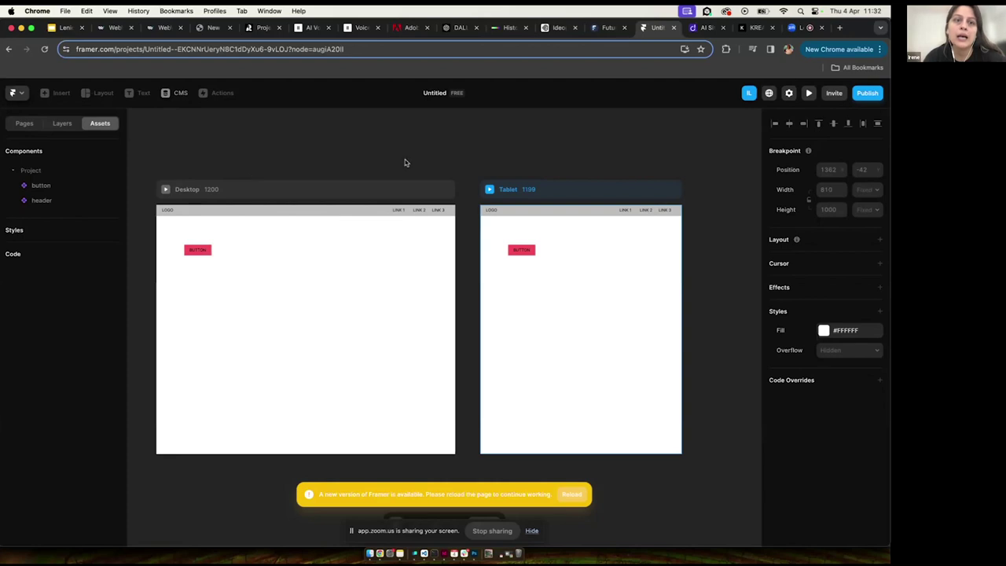
Open the header component, dismiss the intro popup, select its LOGO text, then open the button component.
{"action": "double_click", "coordinate": [77, 199]}
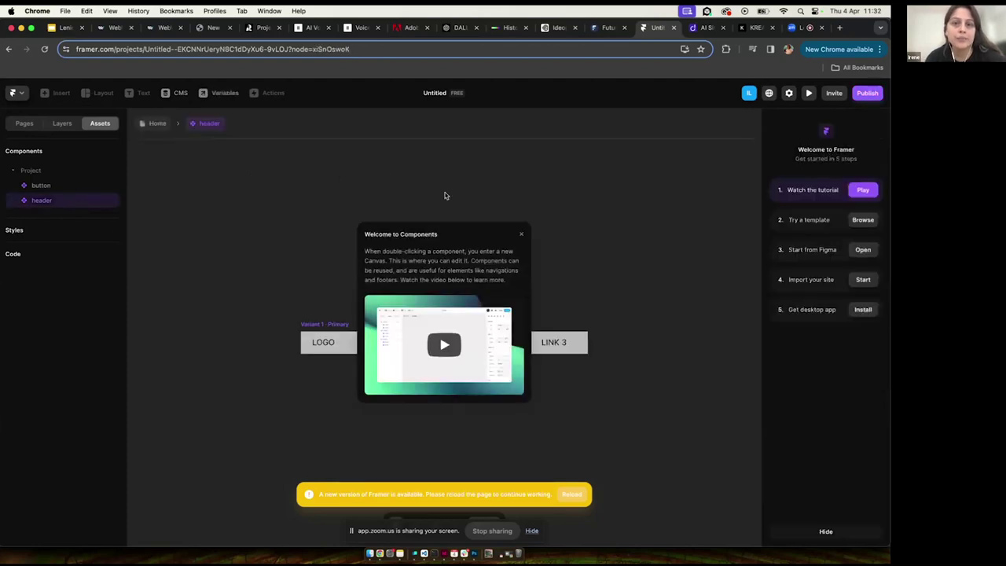
{"action": "left_click", "coordinate": [521, 236]}
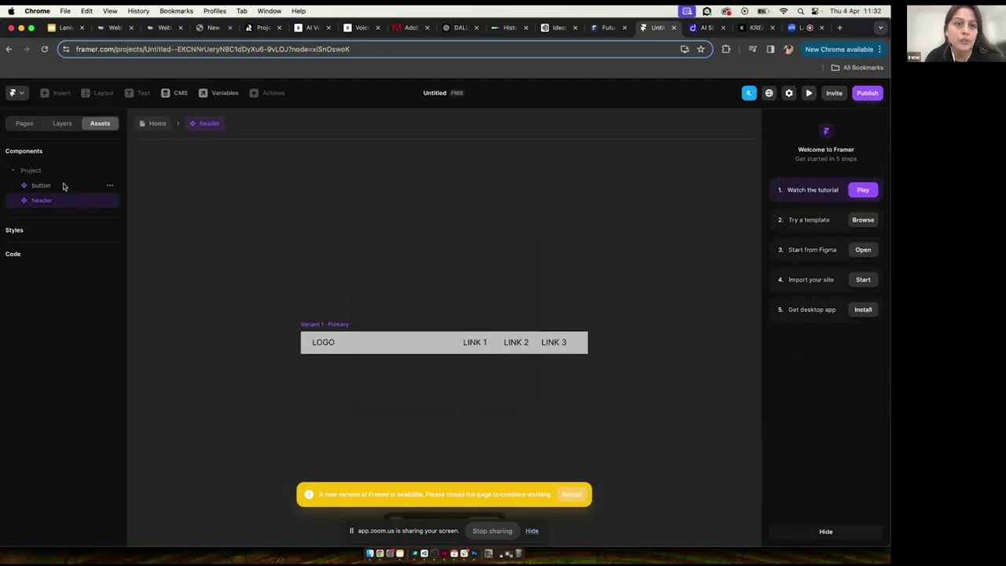
{"action": "left_click", "coordinate": [323, 343]}
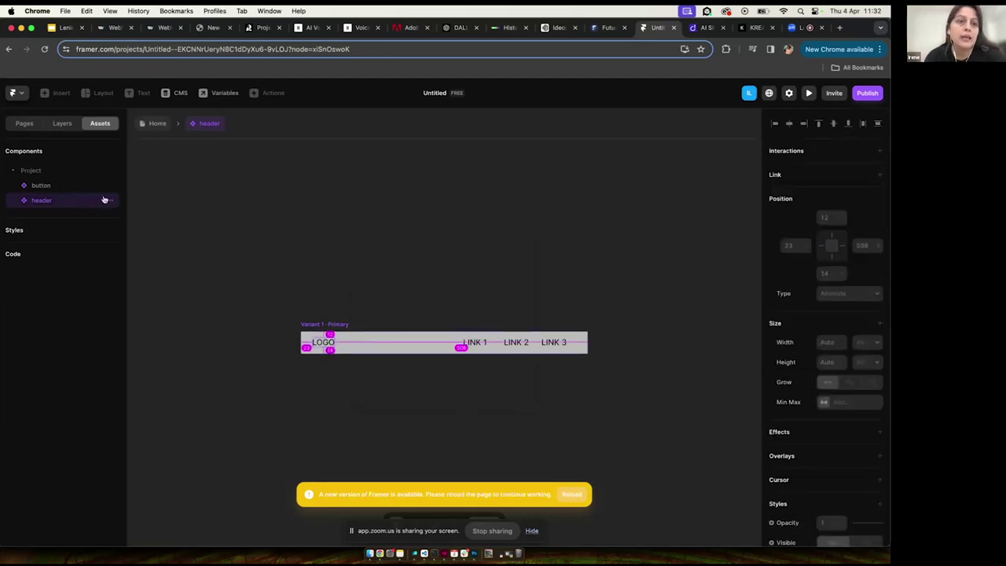
{"action": "double_click", "coordinate": [71, 186]}
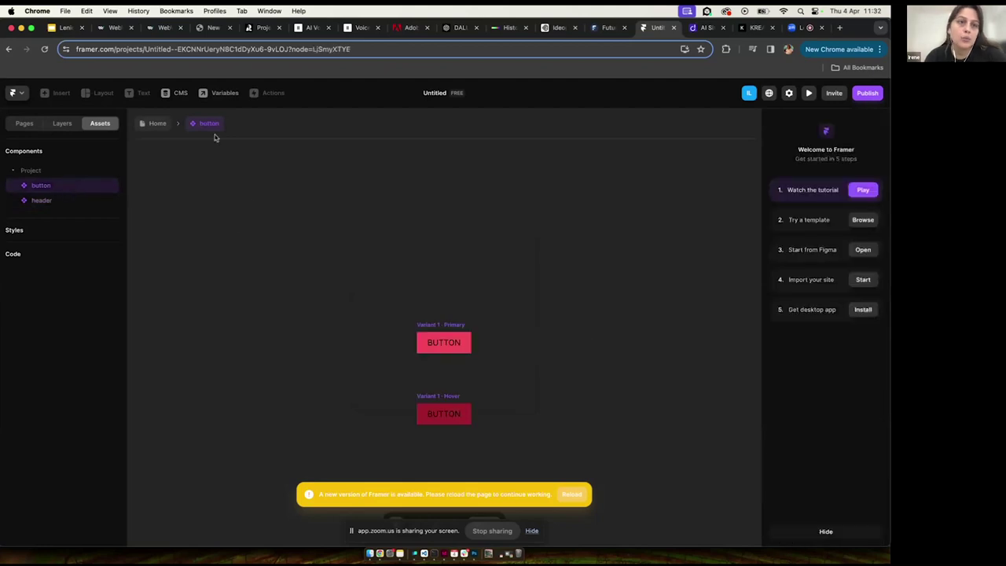
Return to the Home page's Desktop and Tablet frames, pan across them, then go to Dorik's AI generator.
{"action": "left_click", "coordinate": [153, 125]}
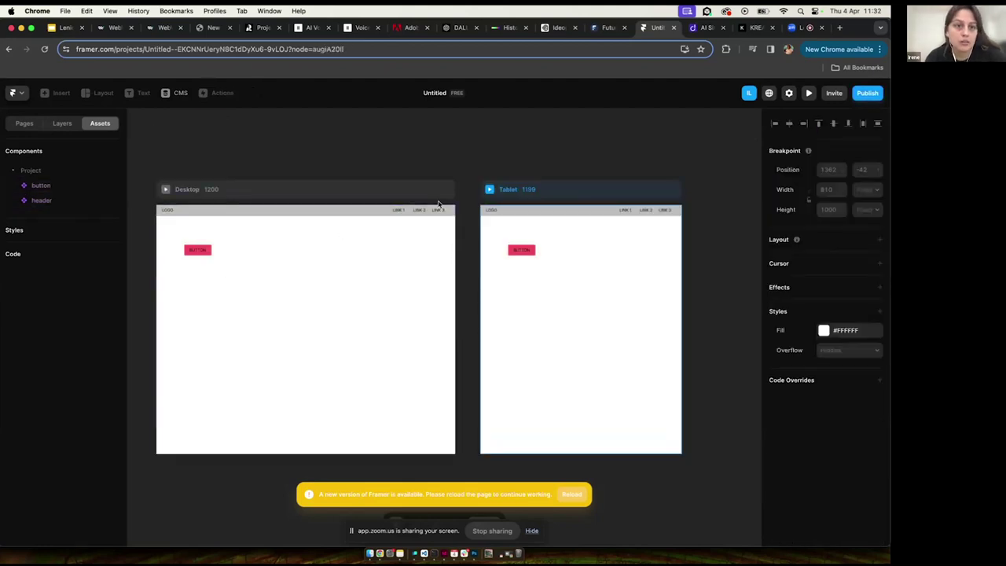
{"action": "scroll", "coordinate": [442, 267], "scroll_direction": "right", "scroll_amount": 3}
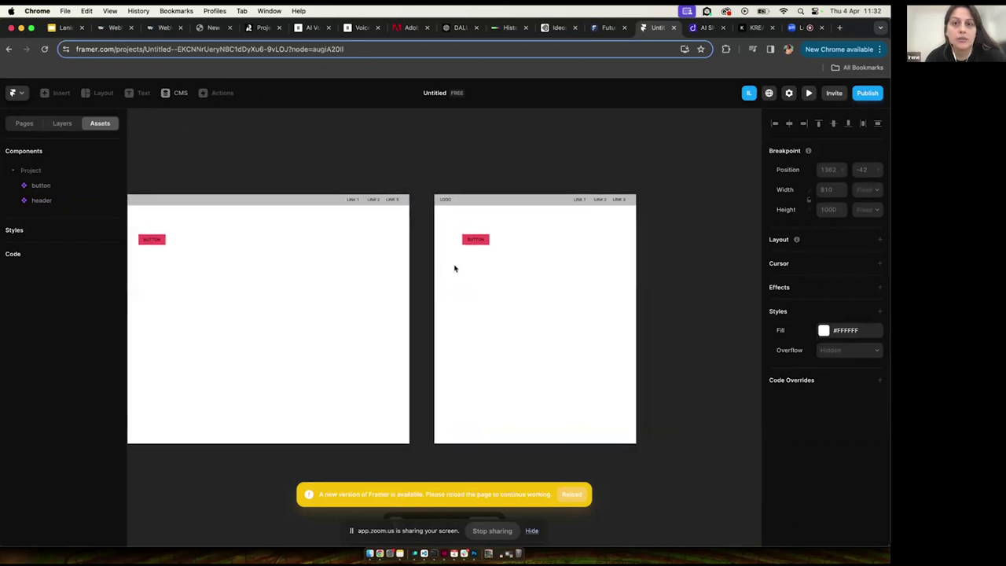
{"action": "scroll", "coordinate": [542, 252], "scroll_direction": "right", "scroll_amount": 5}
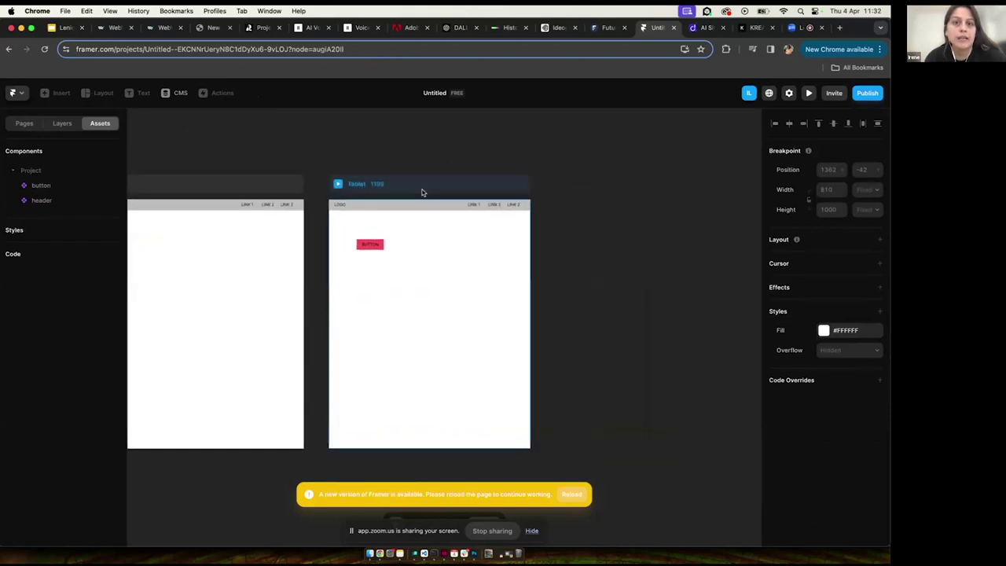
{"action": "scroll", "coordinate": [421, 192], "scroll_direction": "left", "scroll_amount": 5}
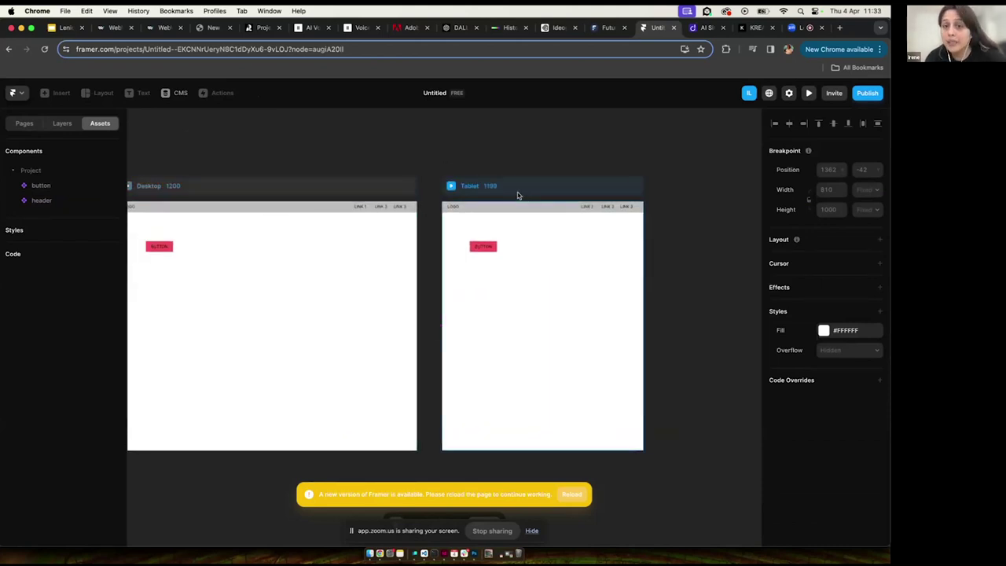
{"action": "scroll", "coordinate": [368, 199], "scroll_direction": "left", "scroll_amount": 5}
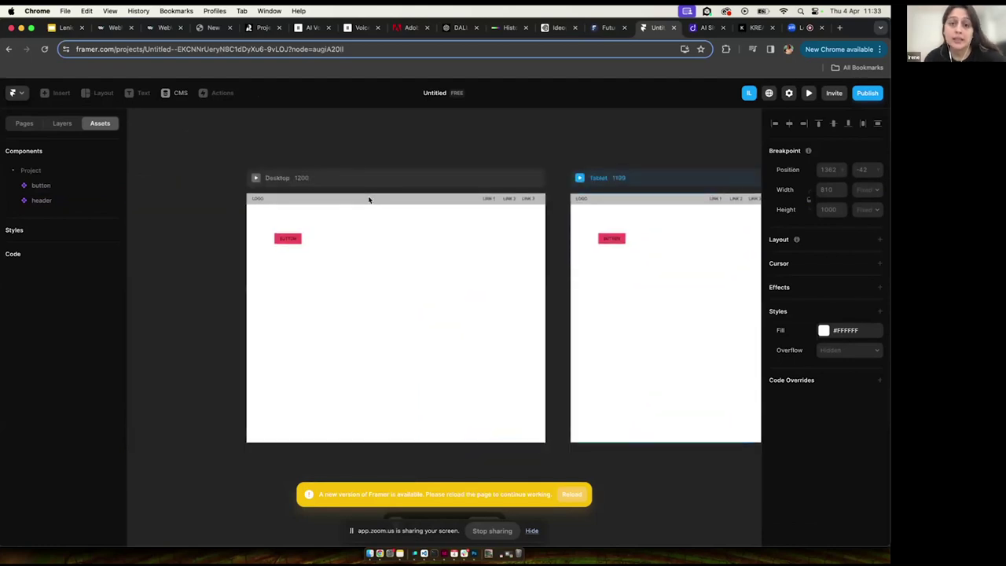
{"action": "scroll", "coordinate": [415, 283], "scroll_direction": "right", "scroll_amount": 5}
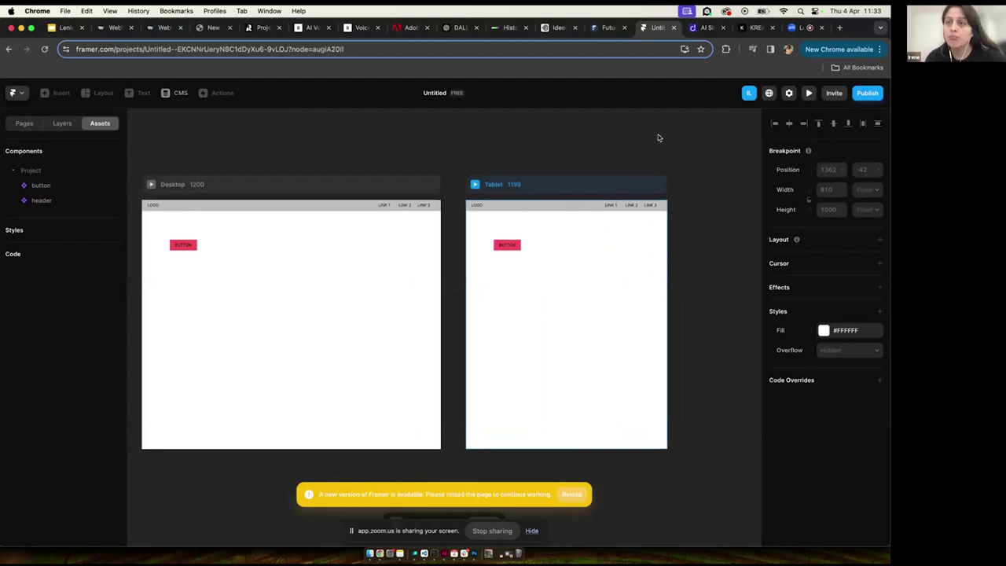
{"action": "left_click", "coordinate": [701, 33]}
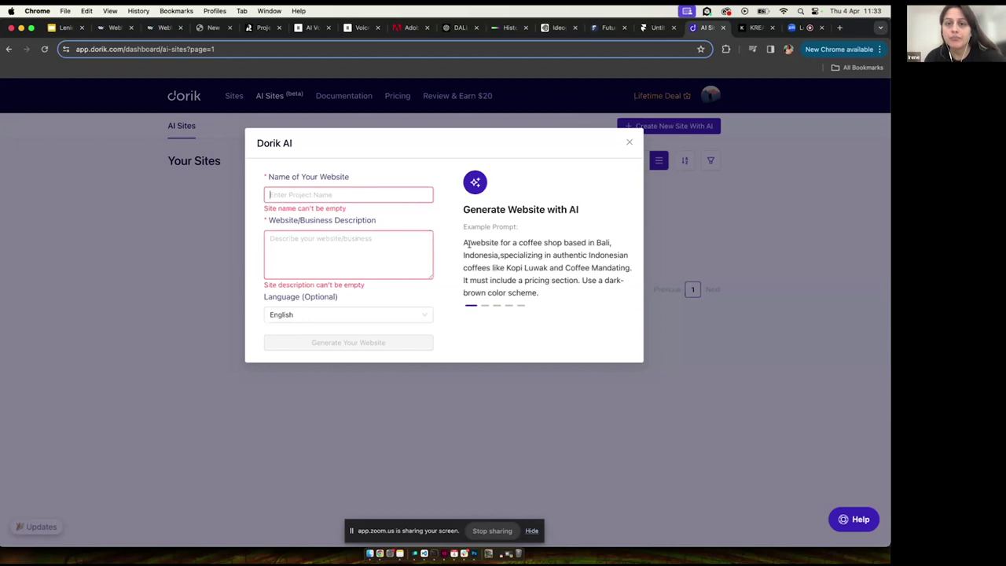
Describe a surf-school website with a green and yellow palette, enter a site name, and generate it.
{"action": "left_click_drag", "start_coordinate": [461, 227], "coordinate": [534, 280]}
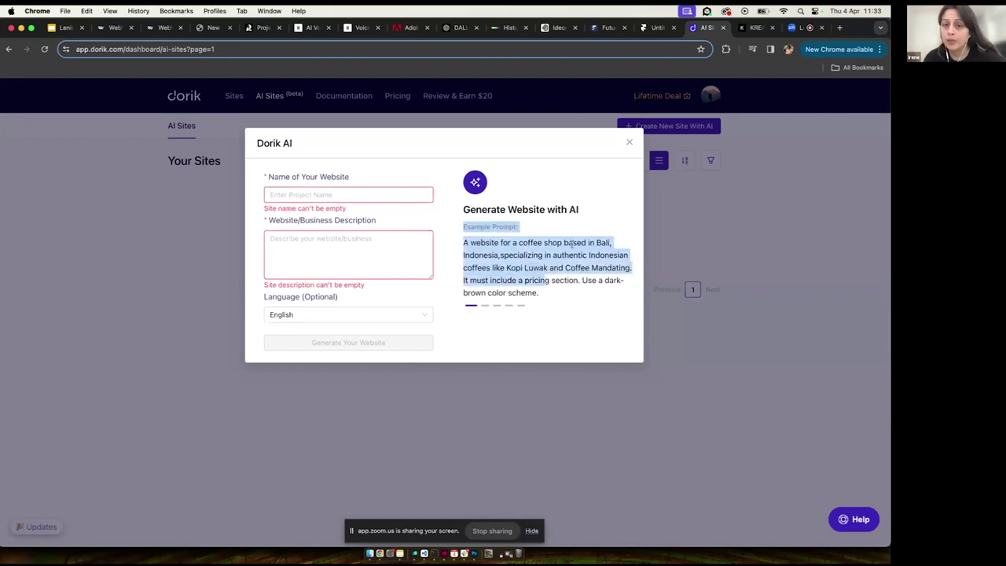
{"action": "left_click", "coordinate": [376, 240]}
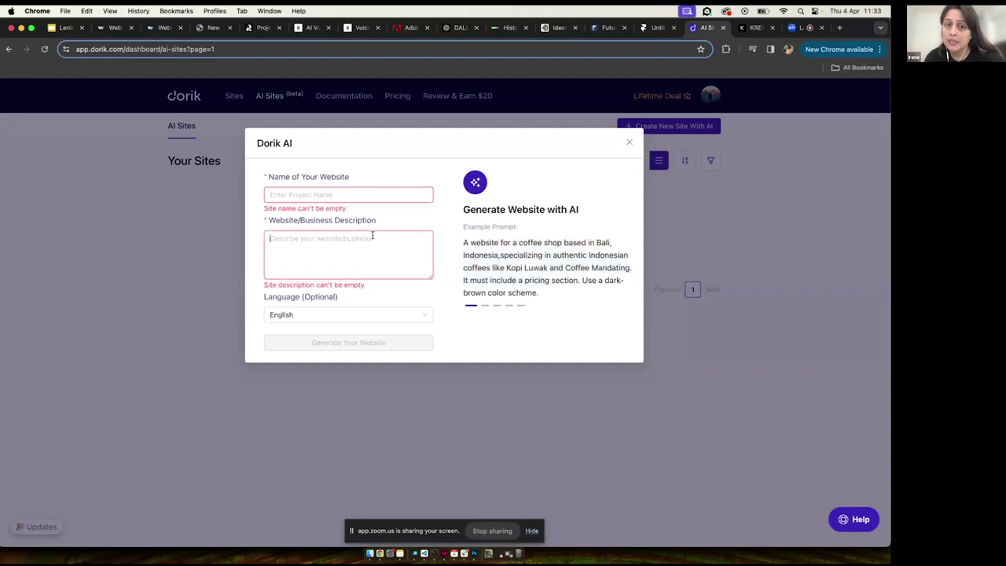
{"action": "left_click", "coordinate": [404, 198]}
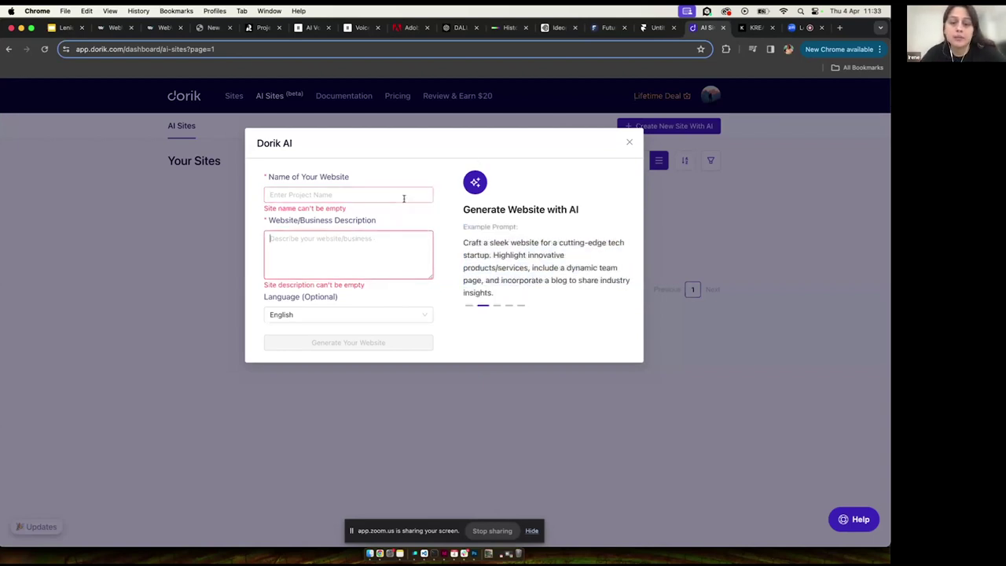
{"action": "type", "text": "i want a websi"}
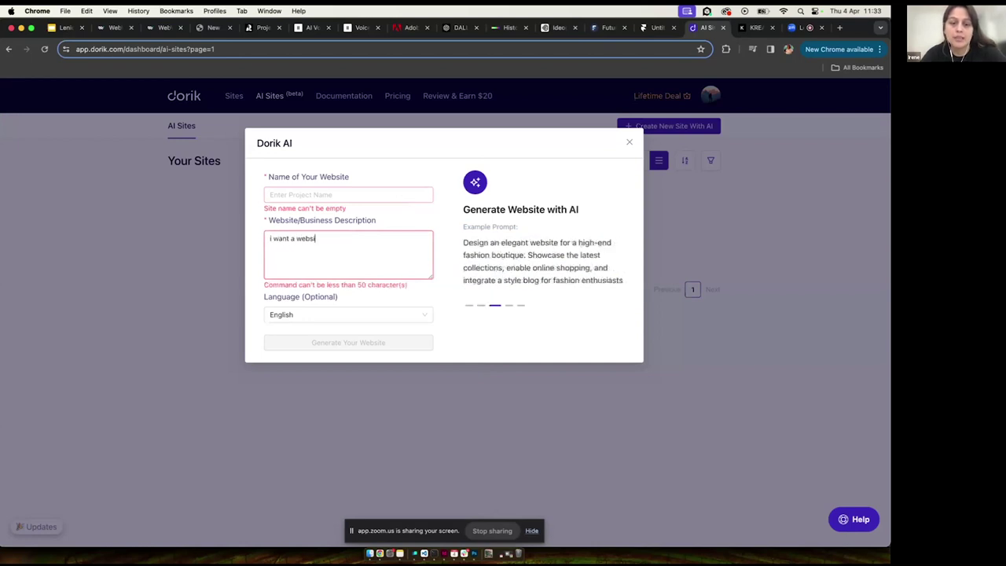
{"action": "type", "text": "te for "}
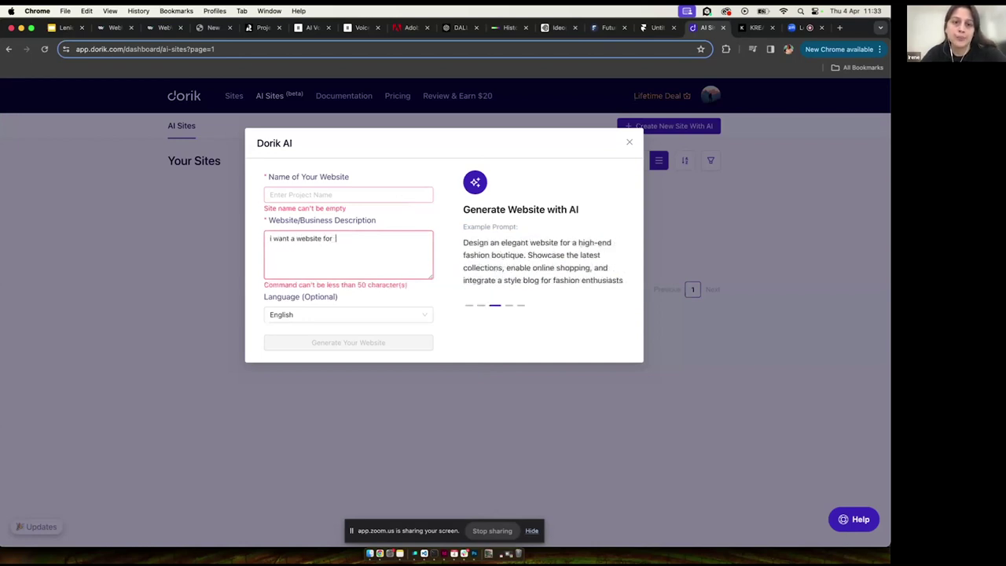
{"action": "type", "text": "a surf s"}
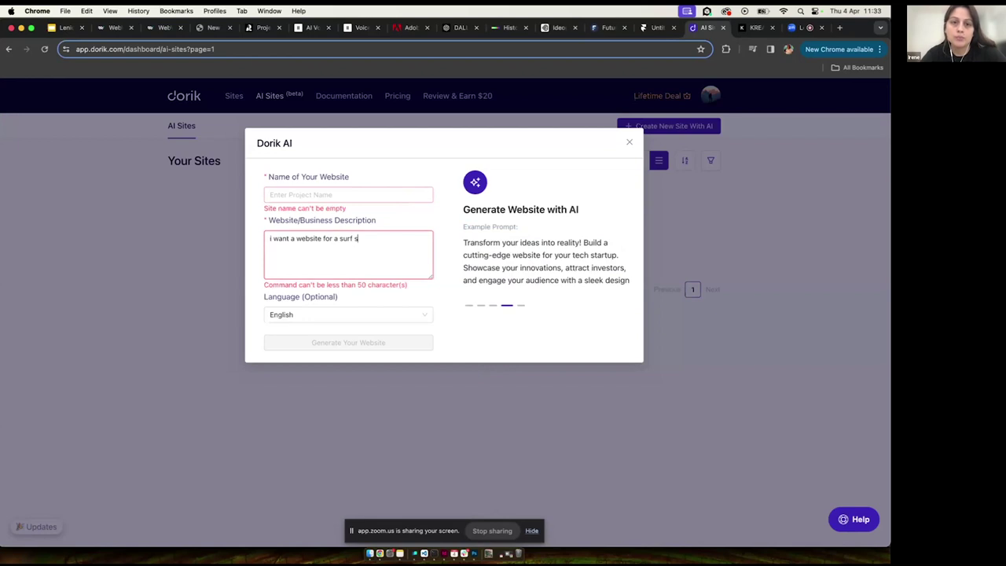
{"action": "type", "text": "ch"}
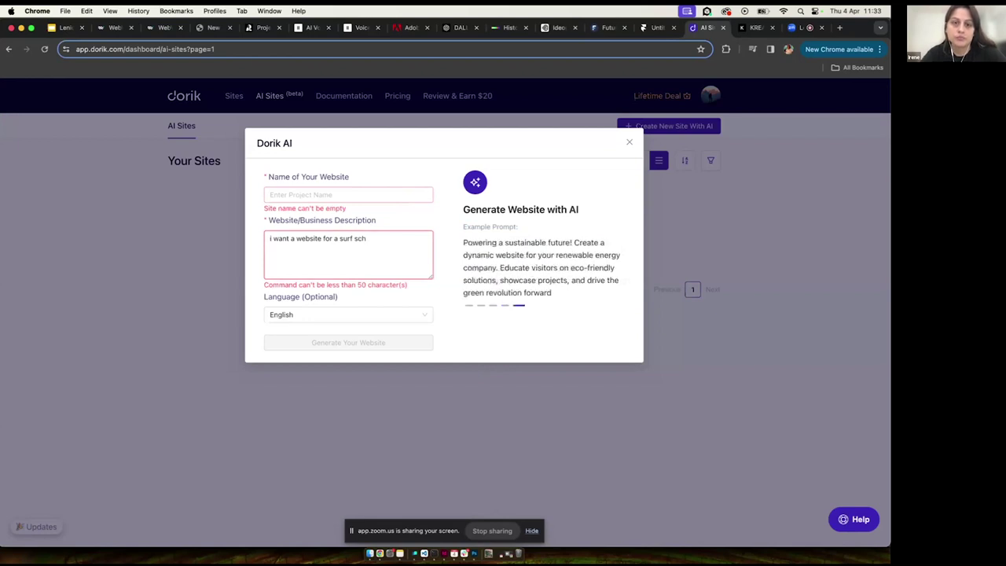
{"action": "type", "text": "ool, "}
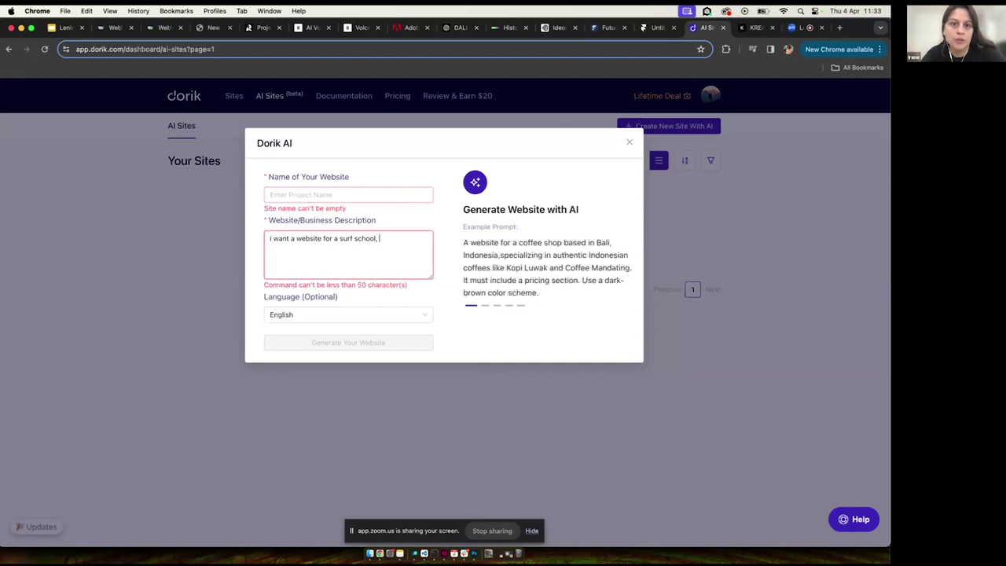
{"action": "type", "text": "with a"}
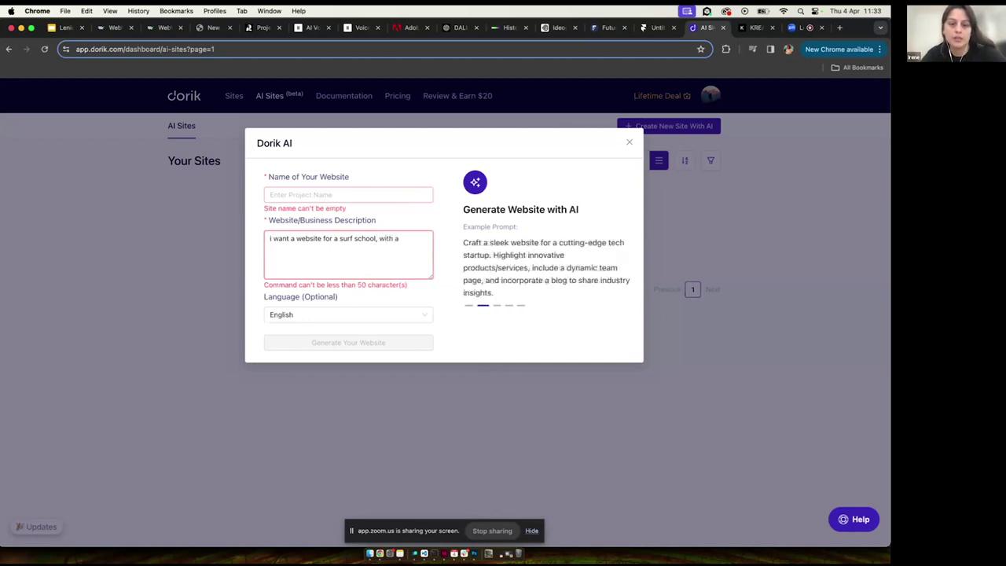
{"action": "type", "text": " green and ye"}
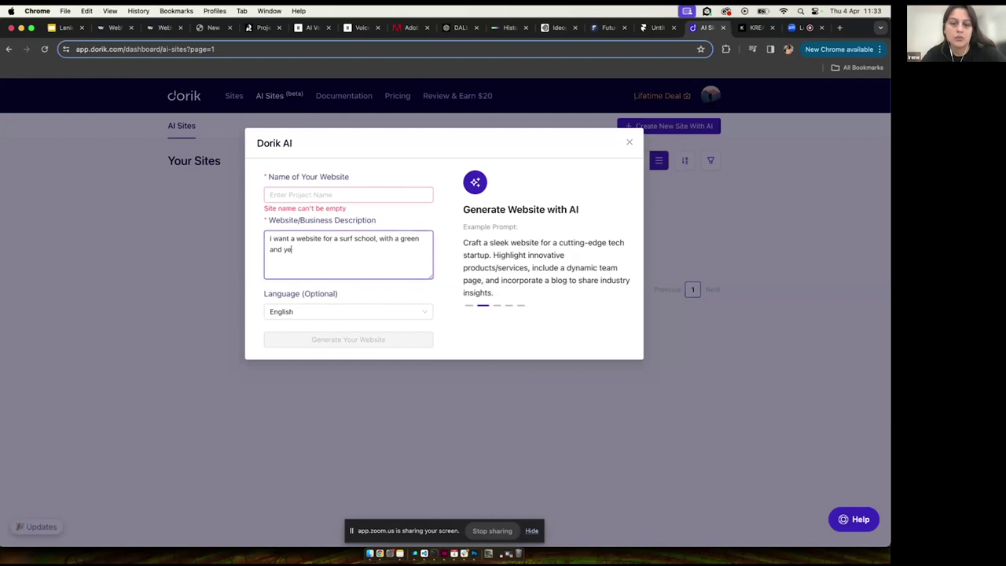
{"action": "type", "text": "llow palette"}
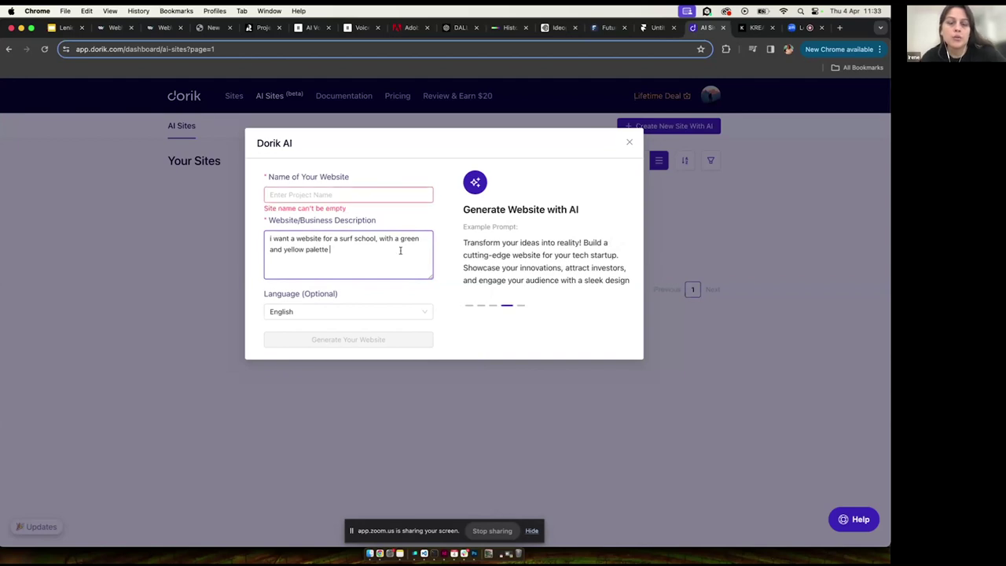
{"action": "left_click", "coordinate": [397, 197]}
{"action": "type", "text": "school"}
{"action": "key", "text": "Return"}
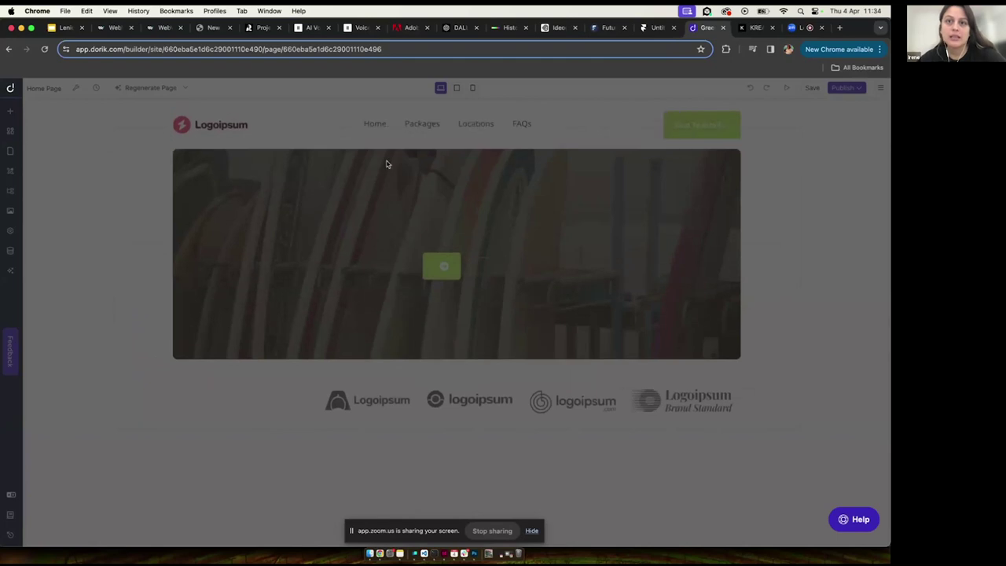
Scroll down as the hero, instructors, lessons, client reviews and footer sections stream in.
{"action": "scroll", "coordinate": [355, 223], "scroll_direction": "down", "scroll_amount": 1}
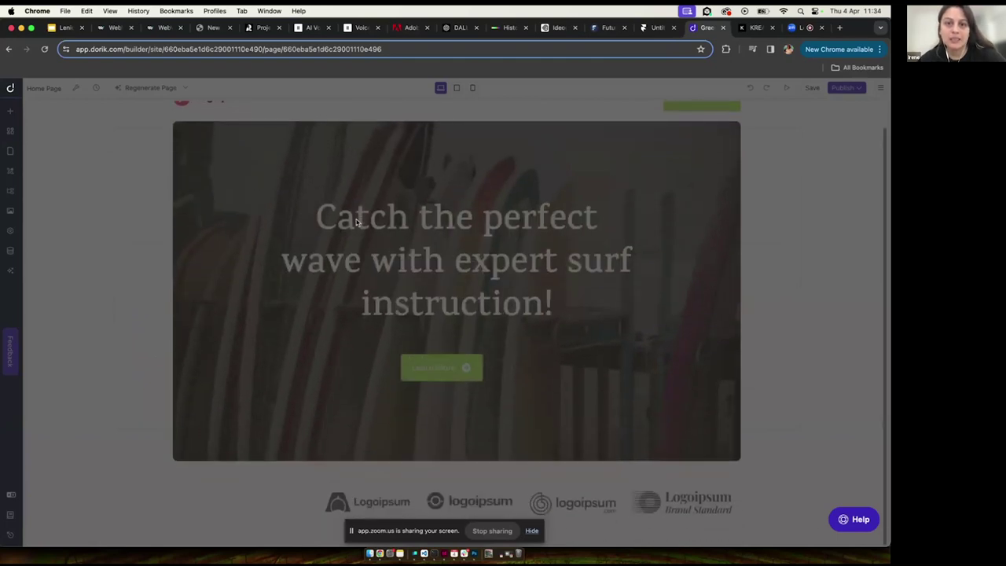
{"action": "scroll", "coordinate": [320, 359], "scroll_direction": "down", "scroll_amount": 3}
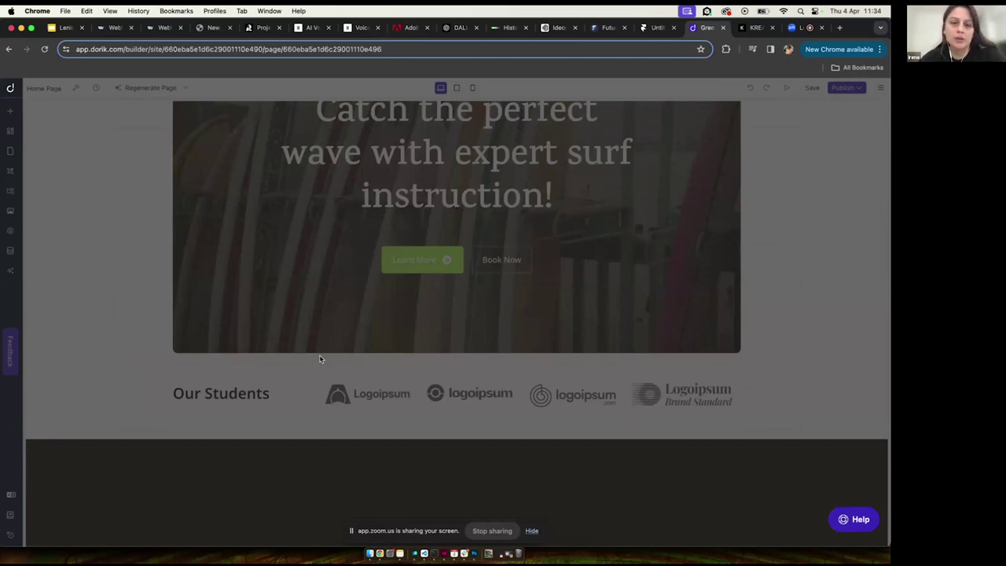
{"action": "scroll", "coordinate": [320, 359], "scroll_direction": "down", "scroll_amount": 5}
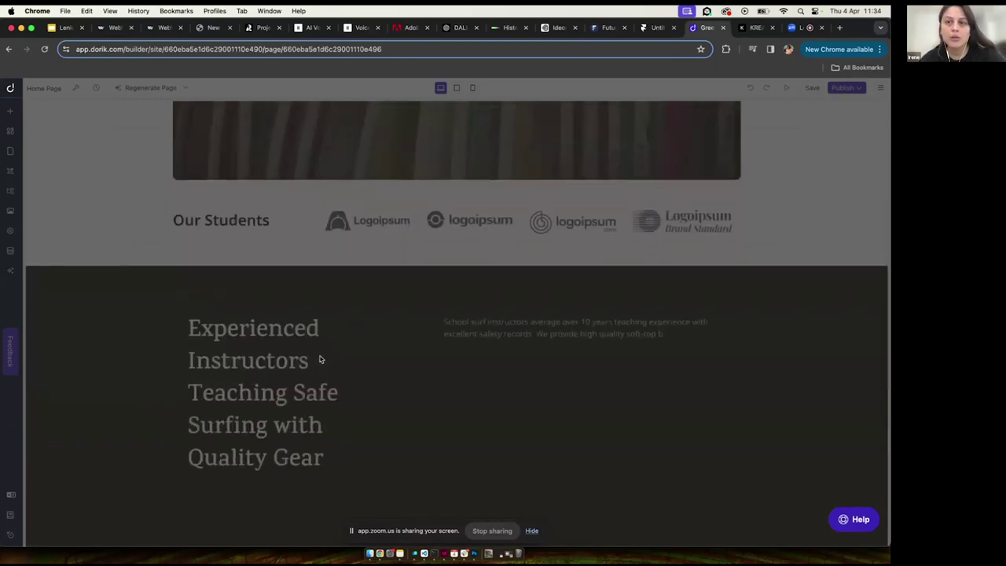
{"action": "scroll", "coordinate": [320, 360], "scroll_direction": "down", "scroll_amount": 1}
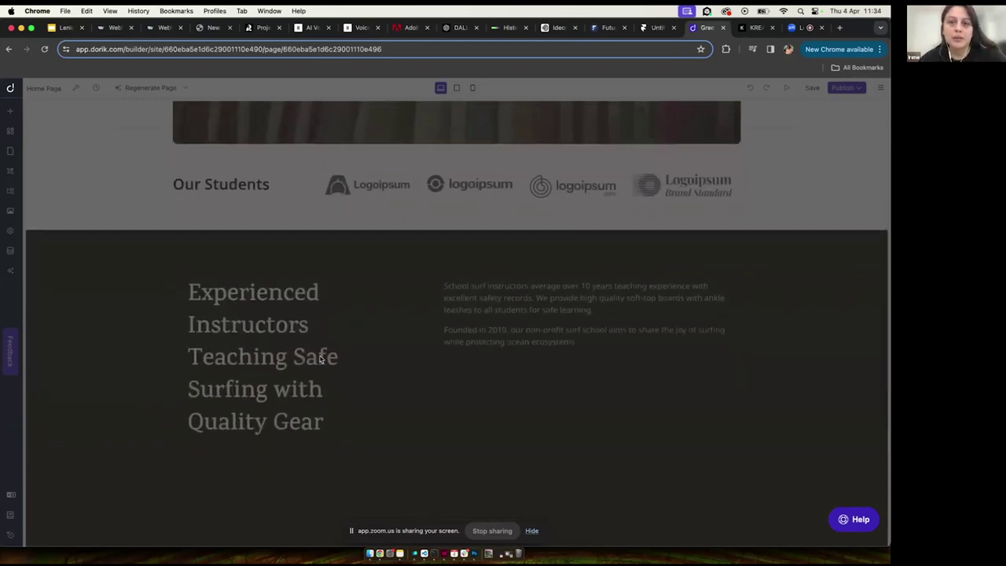
{"action": "scroll", "coordinate": [320, 359], "scroll_direction": "down", "scroll_amount": 1}
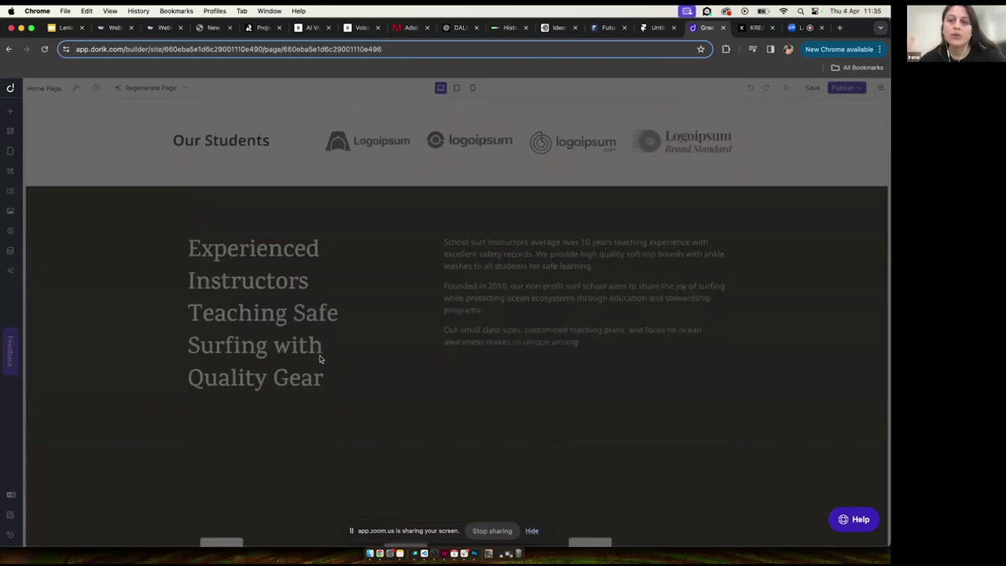
{"action": "scroll", "coordinate": [320, 359], "scroll_direction": "down", "scroll_amount": 5}
{"action": "scroll", "coordinate": [320, 359], "scroll_direction": "down", "scroll_amount": 2}
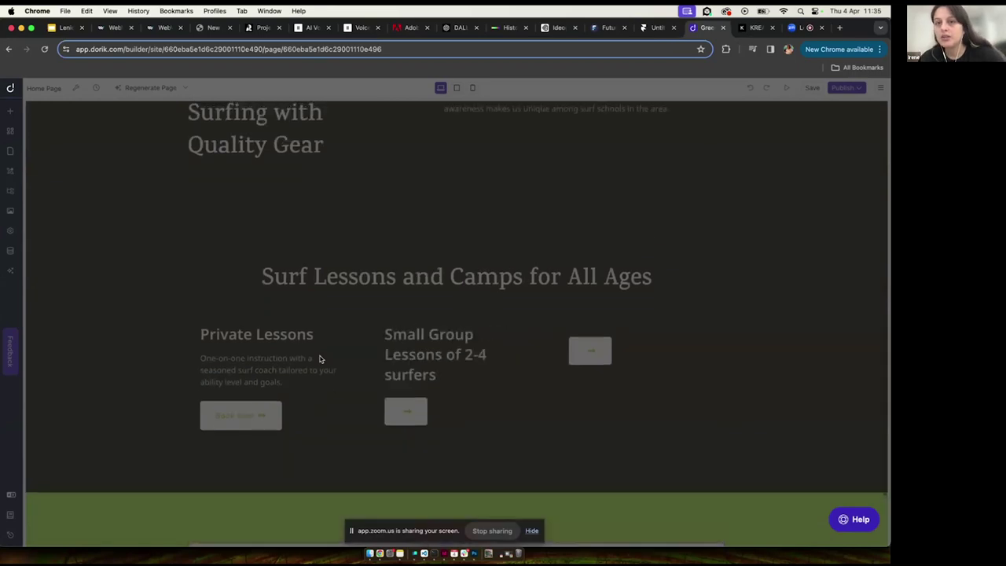
{"action": "scroll", "coordinate": [319, 359], "scroll_direction": "down", "scroll_amount": 4}
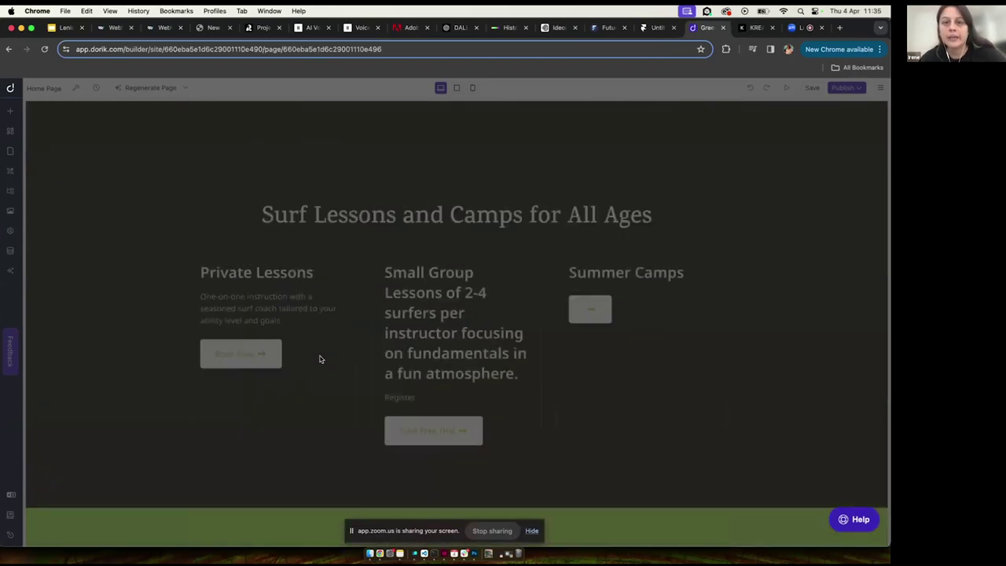
{"action": "scroll", "coordinate": [319, 360], "scroll_direction": "up", "scroll_amount": 3}
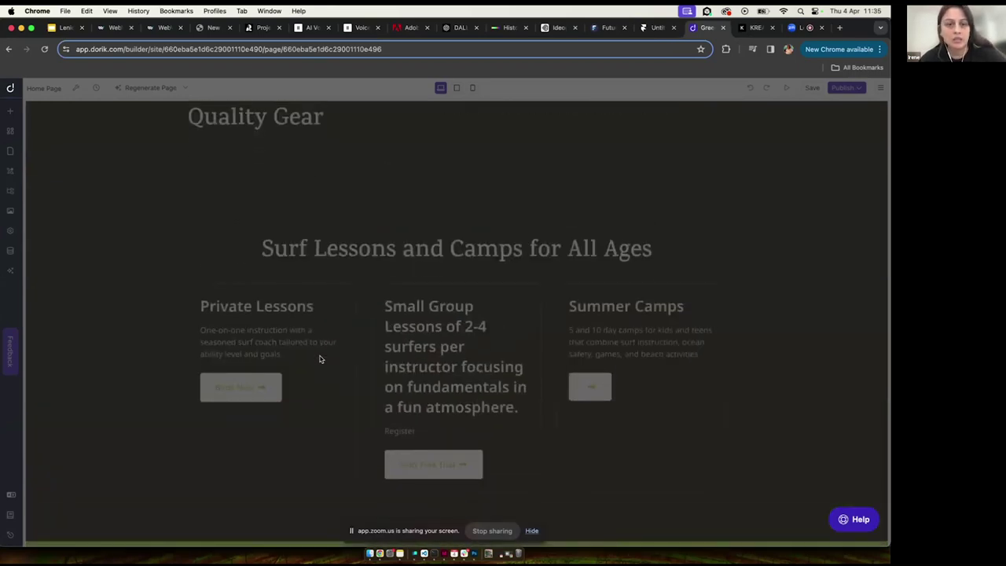
{"action": "scroll", "coordinate": [320, 359], "scroll_direction": "down", "scroll_amount": 10}
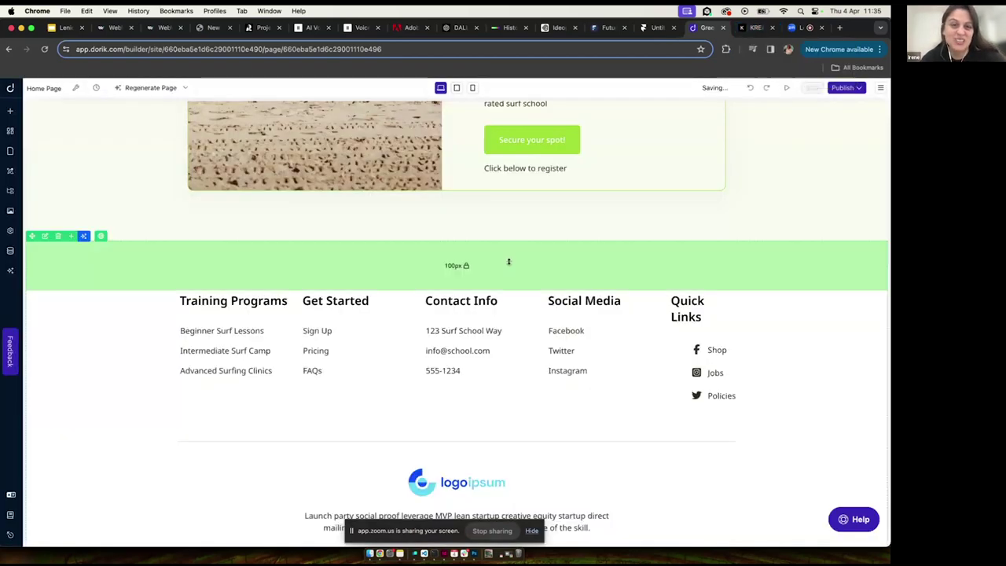
Scroll back to the top, preview a green palette, and open the header logo's Navigation settings.
{"action": "scroll", "coordinate": [508, 262], "scroll_direction": "up", "scroll_amount": 5}
{"action": "scroll", "coordinate": [509, 261], "scroll_direction": "up", "scroll_amount": 10}
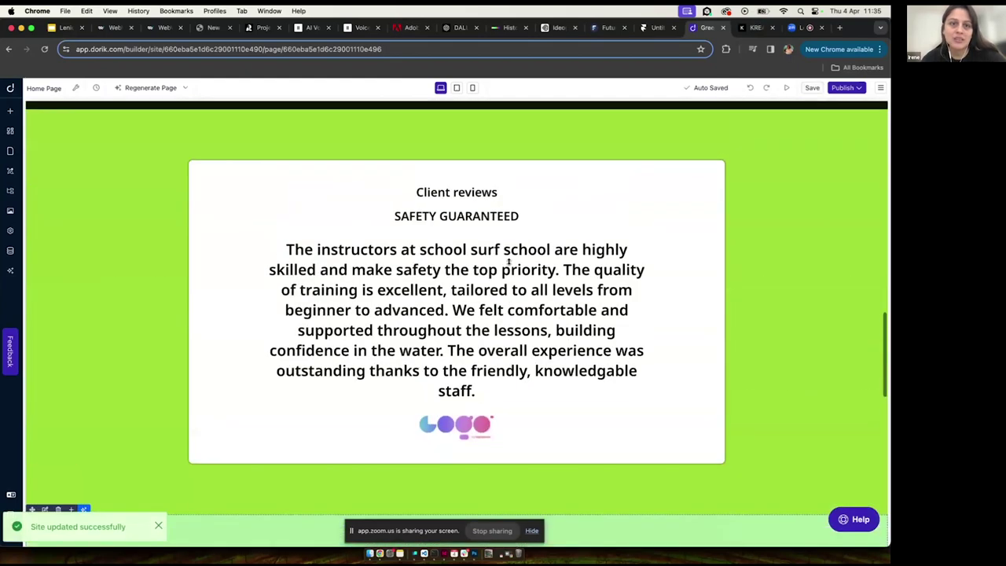
{"action": "scroll", "coordinate": [508, 261], "scroll_direction": "up", "scroll_amount": 10}
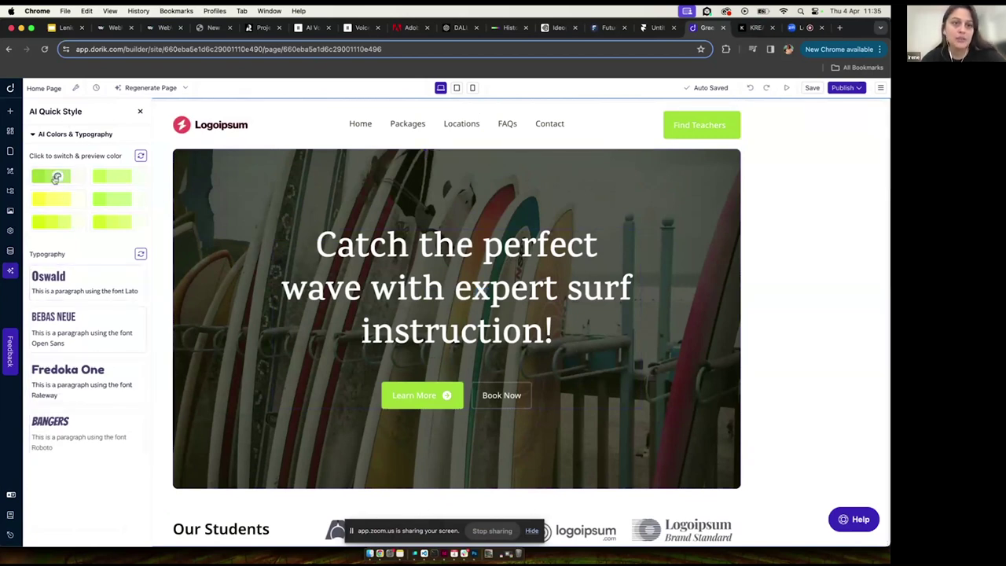
{"action": "left_click", "coordinate": [117, 198]}
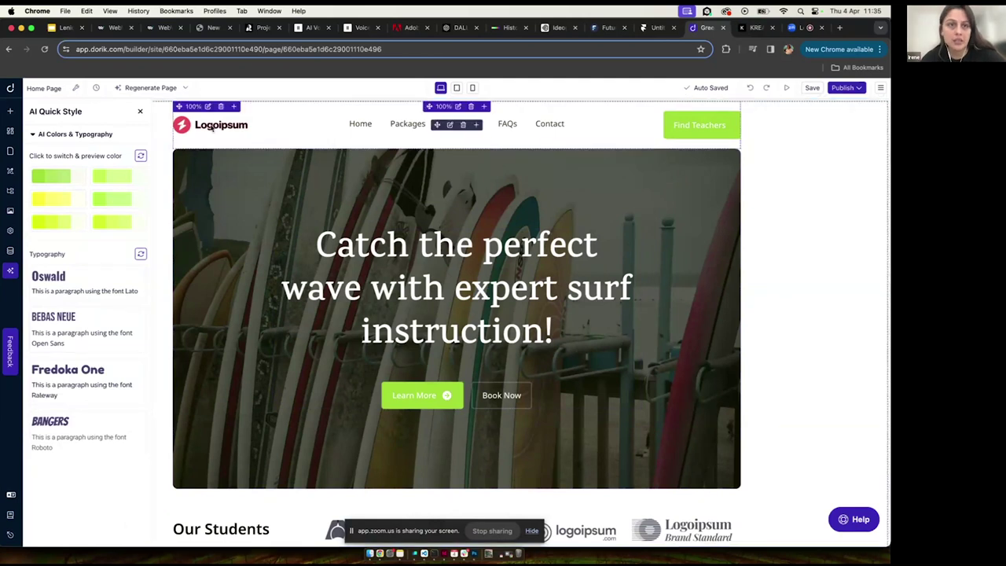
{"action": "left_click", "coordinate": [238, 126]}
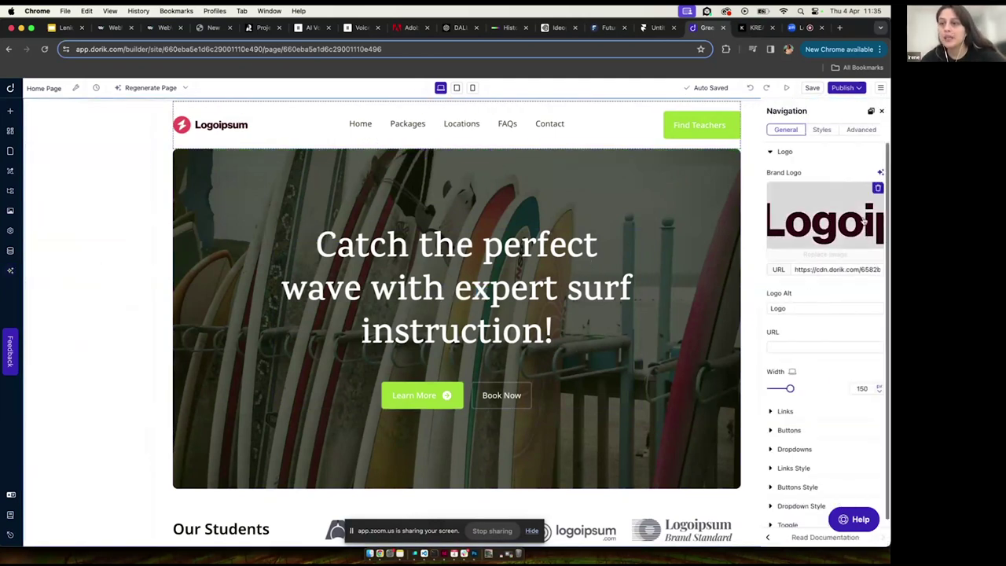
{"action": "mouse_move", "coordinate": [852, 223]}
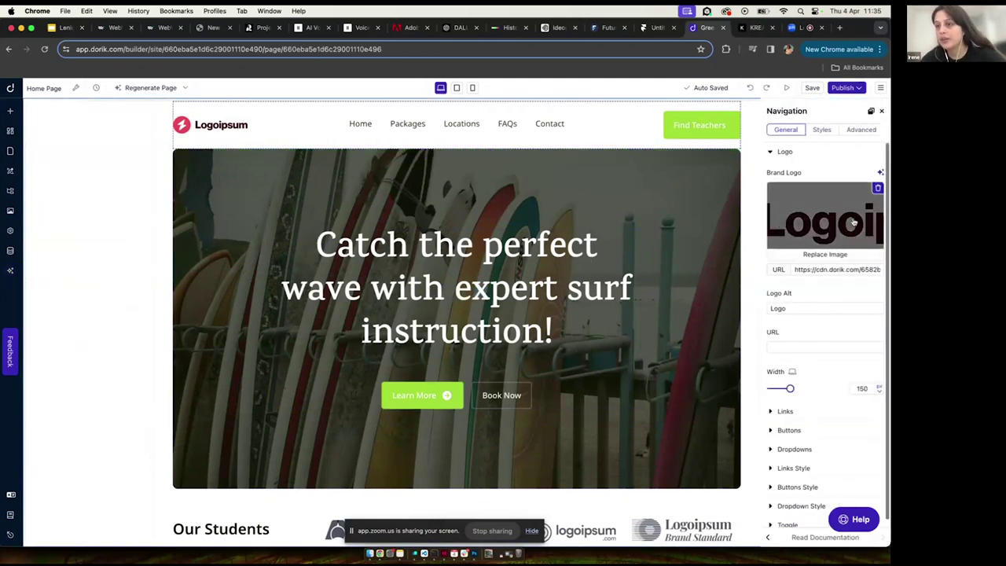
In KREA, rearrange the blue rectangle, magenta circle, triangle and cyan ellipse around the castle.
{"action": "left_click", "coordinate": [754, 29]}
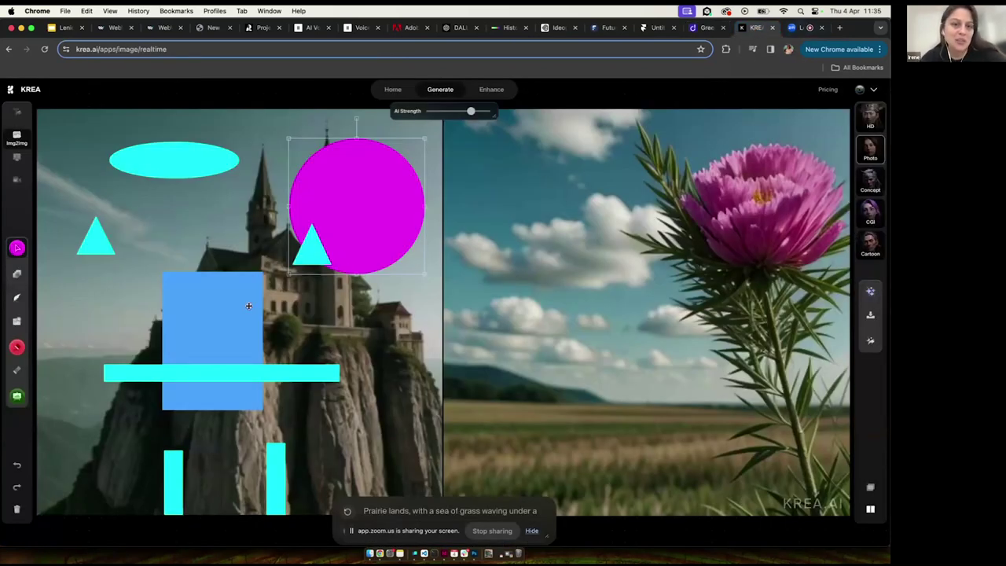
{"action": "left_click_drag", "start_coordinate": [249, 306], "coordinate": [221, 301]}
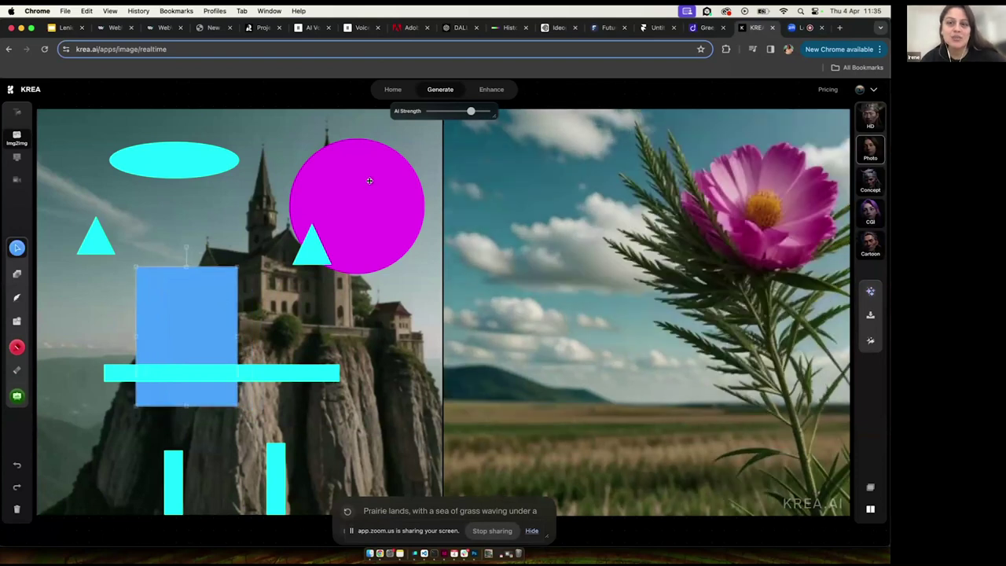
{"action": "left_click_drag", "start_coordinate": [370, 181], "coordinate": [388, 266]}
{"action": "left_click_drag", "start_coordinate": [301, 250], "coordinate": [260, 230]}
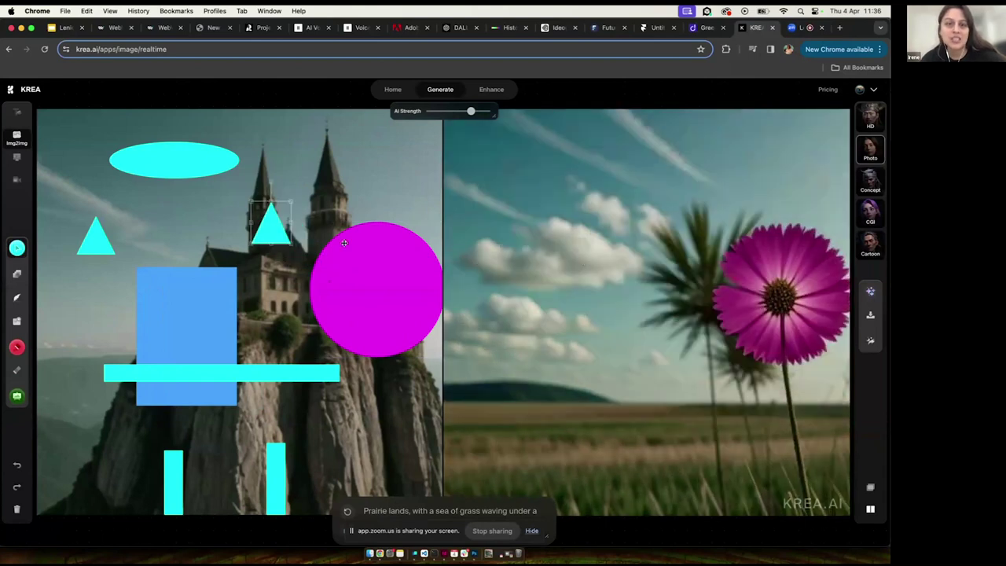
{"action": "left_click_drag", "start_coordinate": [169, 171], "coordinate": [188, 262]}
{"action": "left_click_drag", "start_coordinate": [211, 314], "coordinate": [319, 324]}
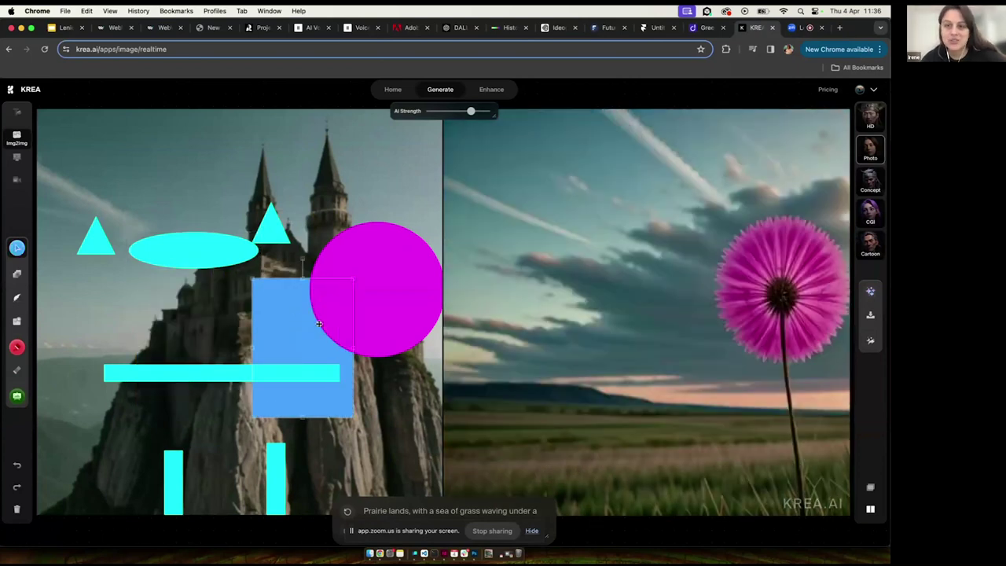
Lower the cyan bar, put the magenta circle top-left, raise the blue rectangle beside the spires, then return to Google Slides.
{"action": "left_click_drag", "start_coordinate": [307, 382], "coordinate": [341, 422]}
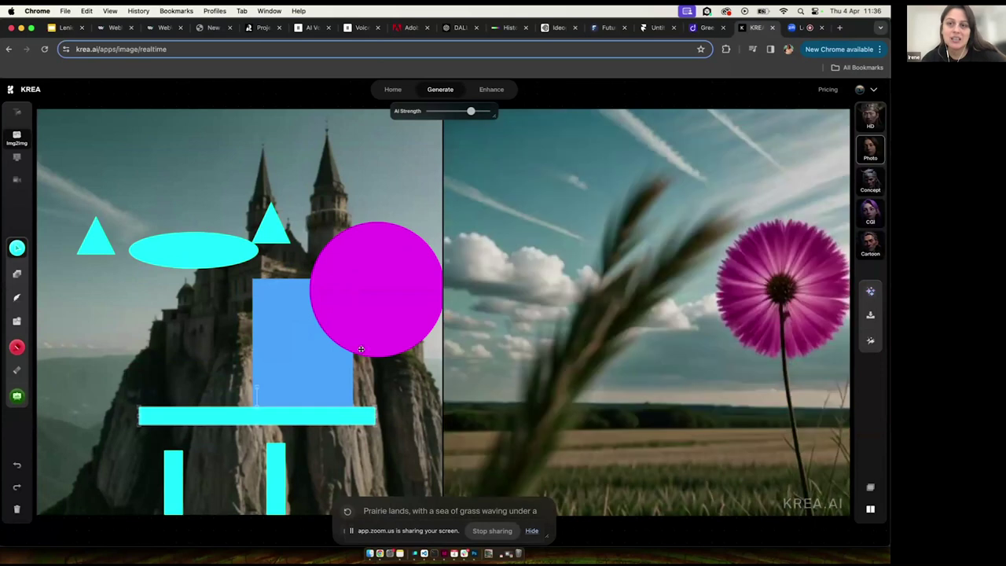
{"action": "left_click_drag", "start_coordinate": [373, 307], "coordinate": [120, 196]}
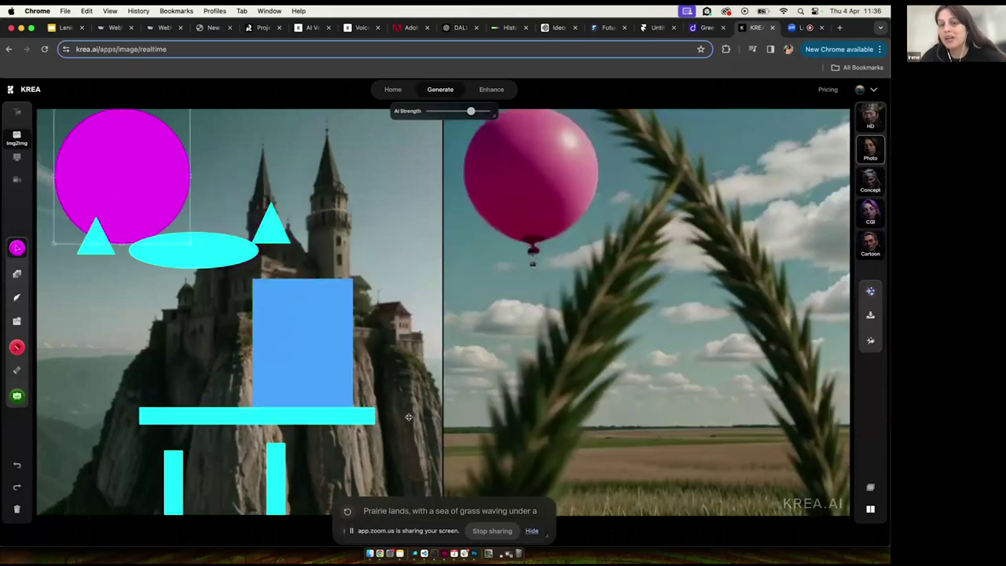
{"action": "left_click_drag", "start_coordinate": [239, 418], "coordinate": [198, 435]}
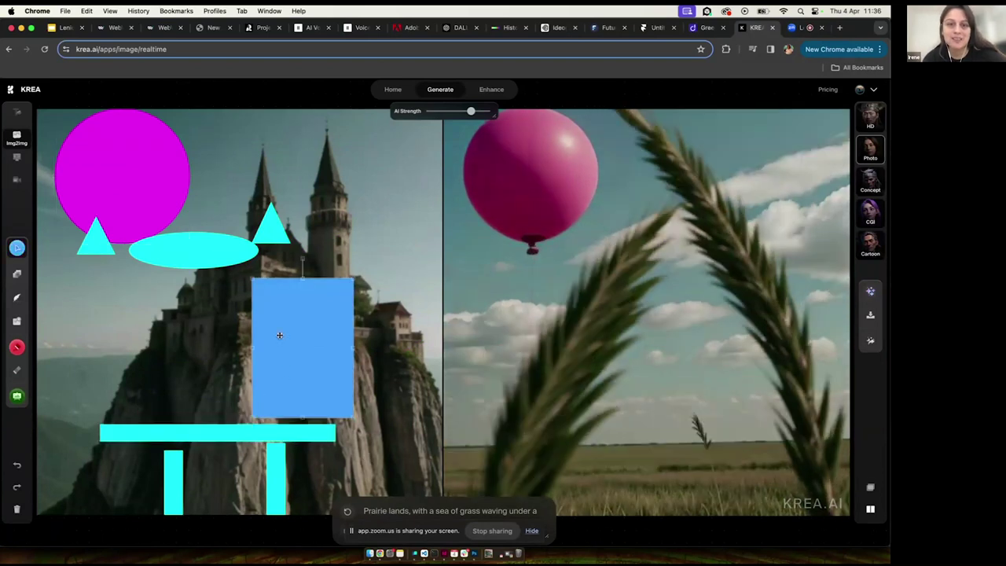
{"action": "left_click_drag", "start_coordinate": [279, 336], "coordinate": [337, 247]}
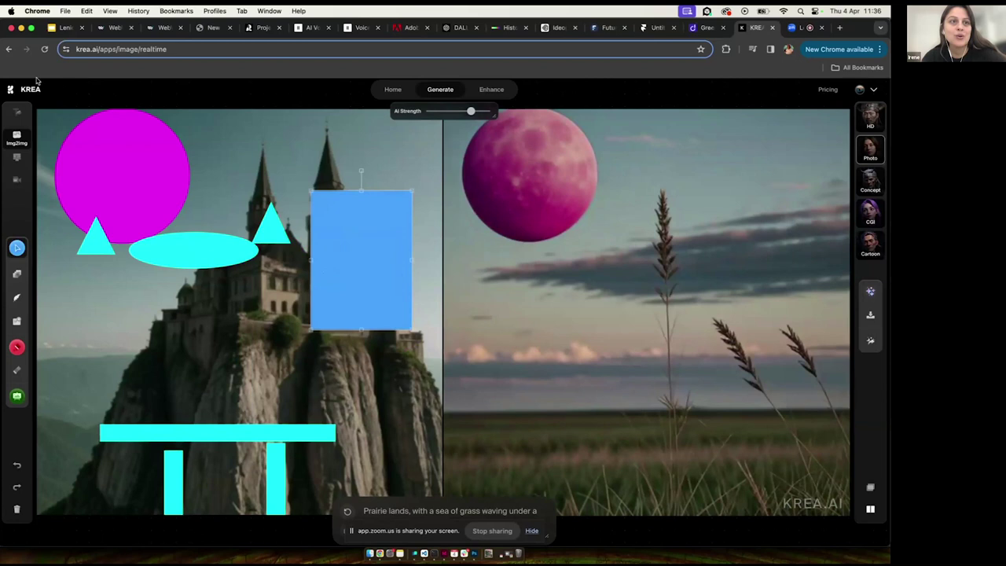
{"action": "left_click", "coordinate": [63, 27]}
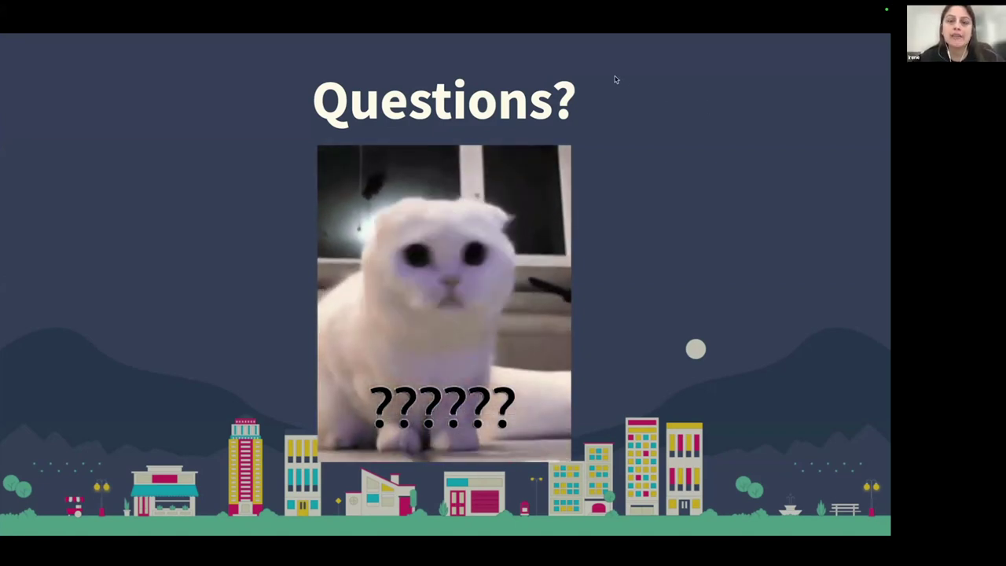
{"action": "key", "text": "Escape"}
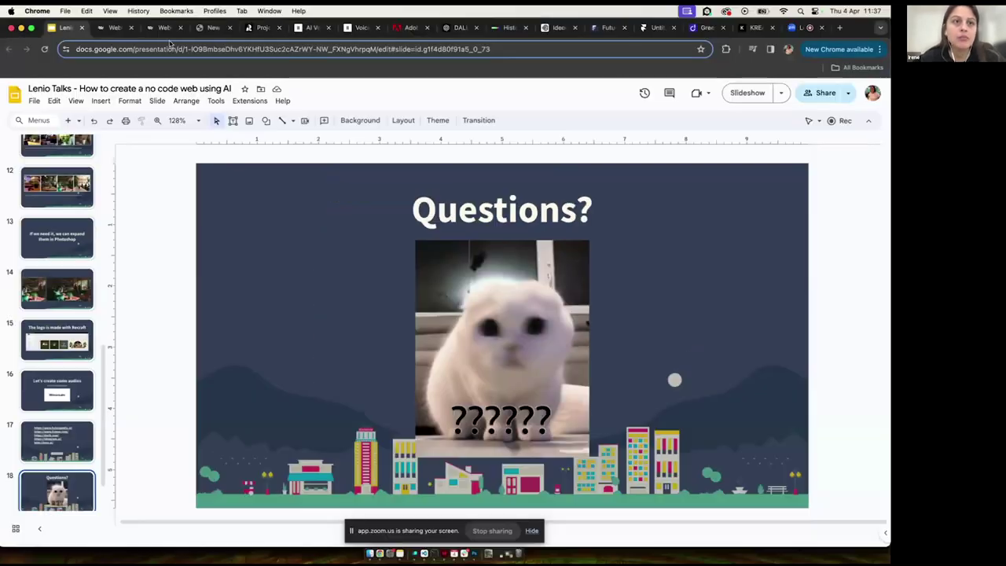
{"action": "left_click", "coordinate": [154, 28]}
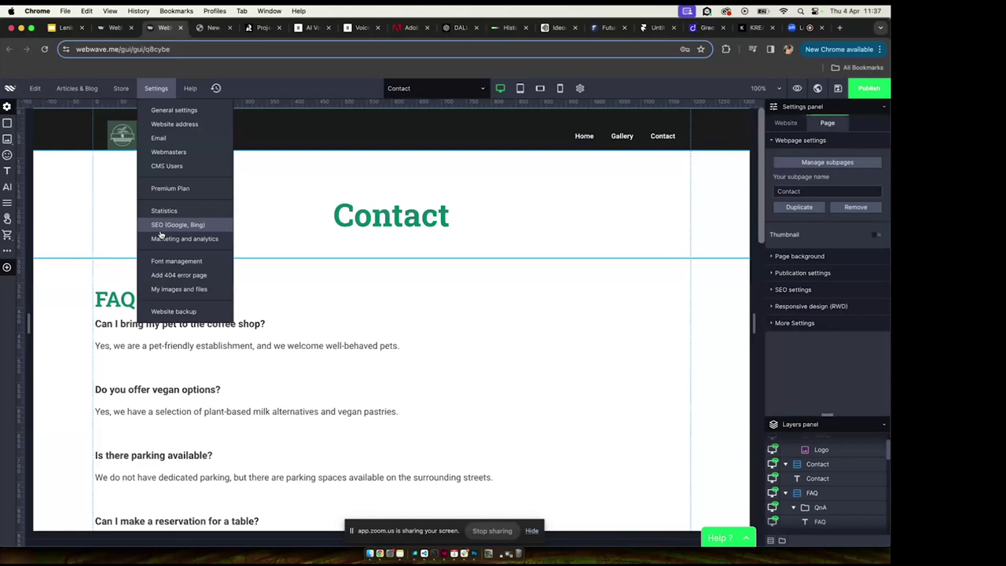
{"action": "left_click", "coordinate": [59, 35]}
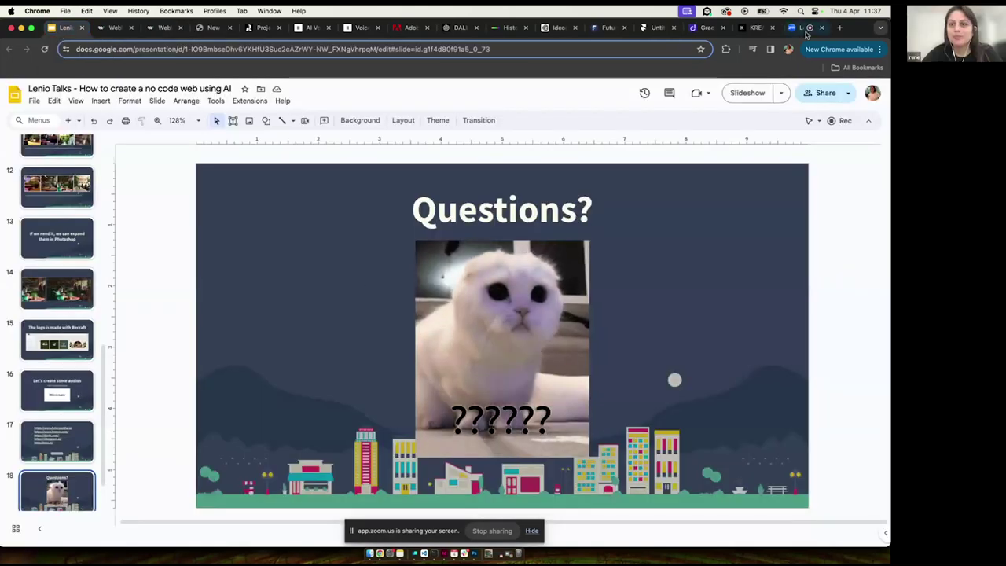
{"action": "left_click", "coordinate": [747, 93]}
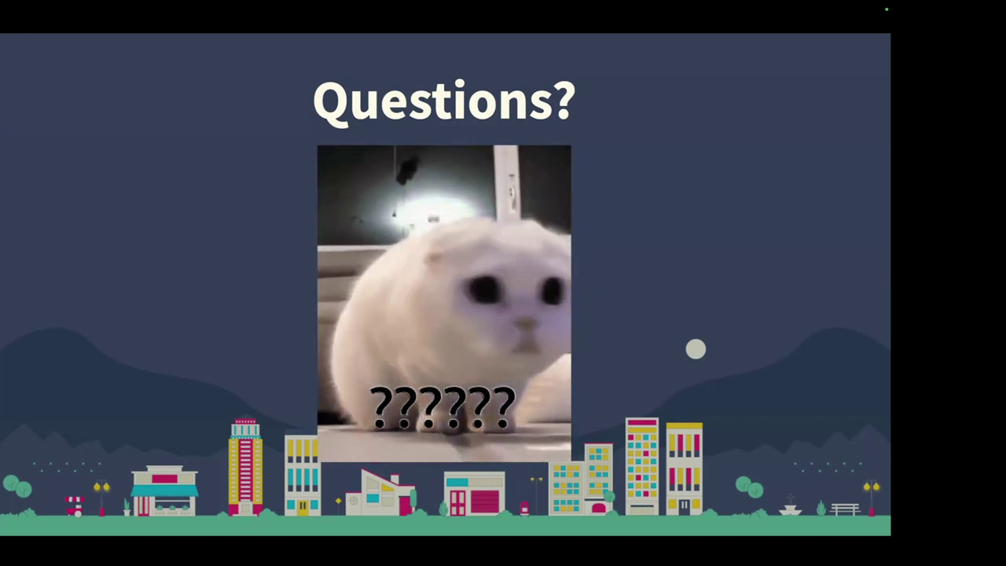
{"action": "mouse_move", "coordinate": [750, 16]}
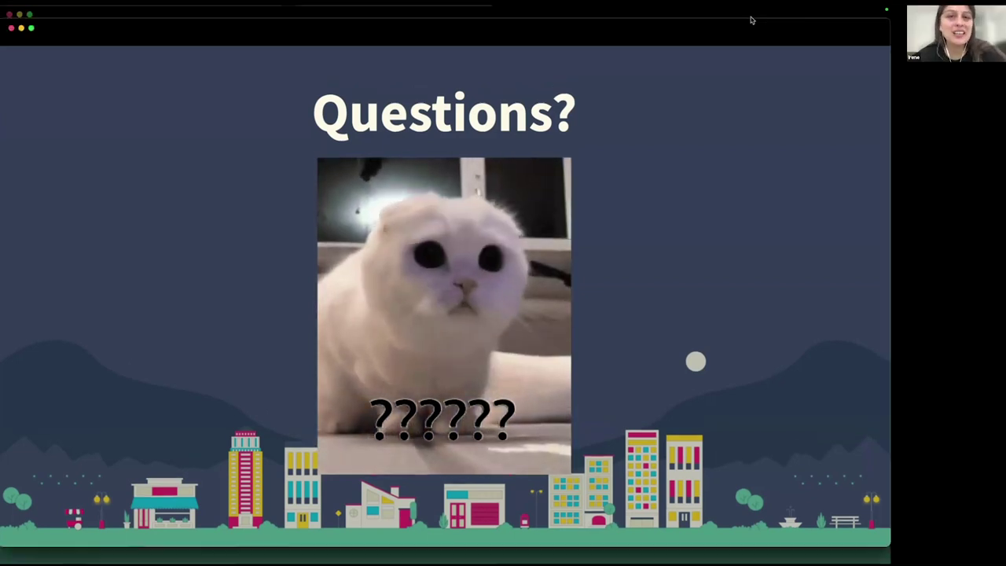
{"action": "key", "text": "Escape"}
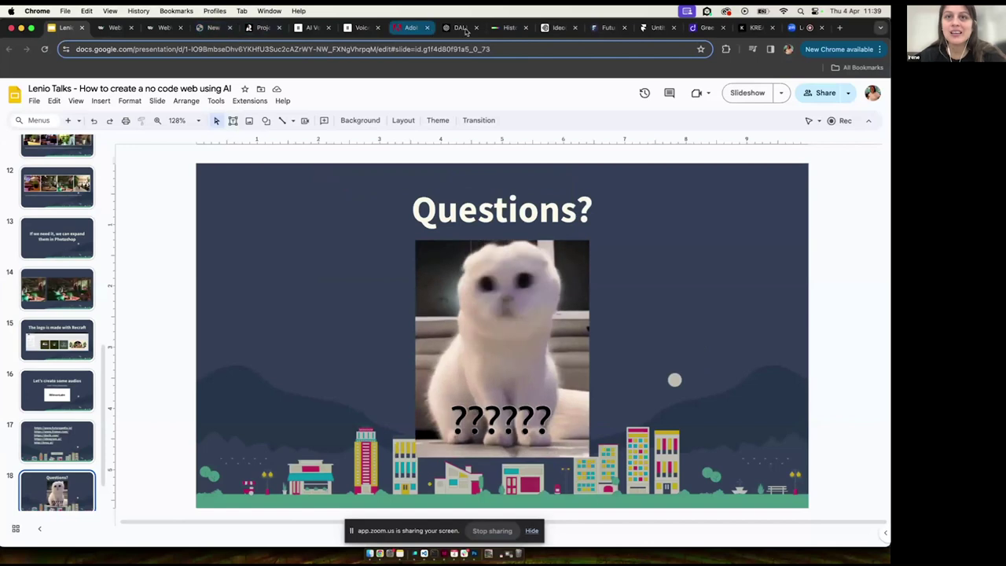
Glance at the Ideogram explore page, then open the DALL·E 2 image history and scroll it.
{"action": "left_click", "coordinate": [559, 27]}
{"action": "scroll", "coordinate": [422, 232], "scroll_direction": "down", "scroll_amount": 1}
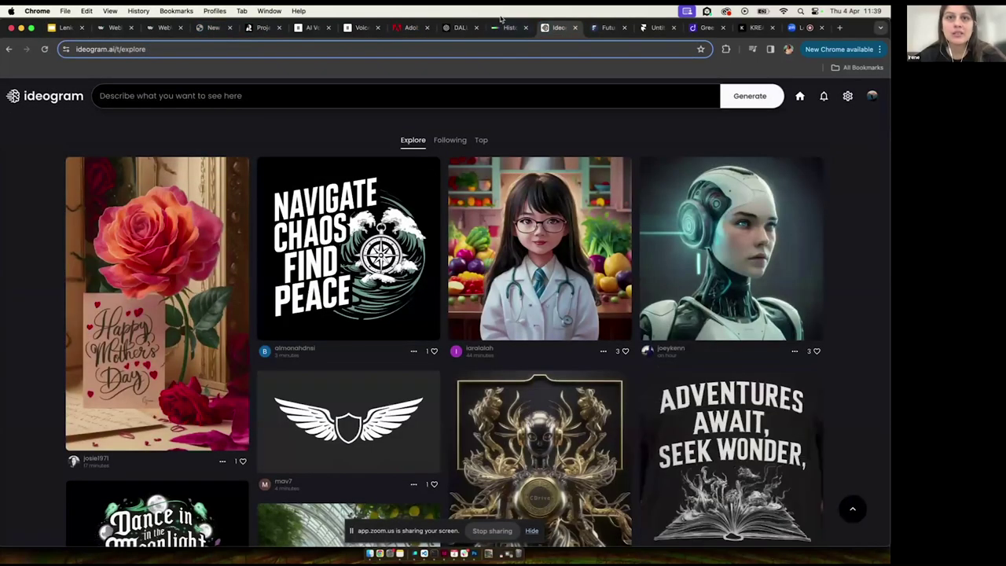
{"action": "left_click", "coordinate": [460, 28]}
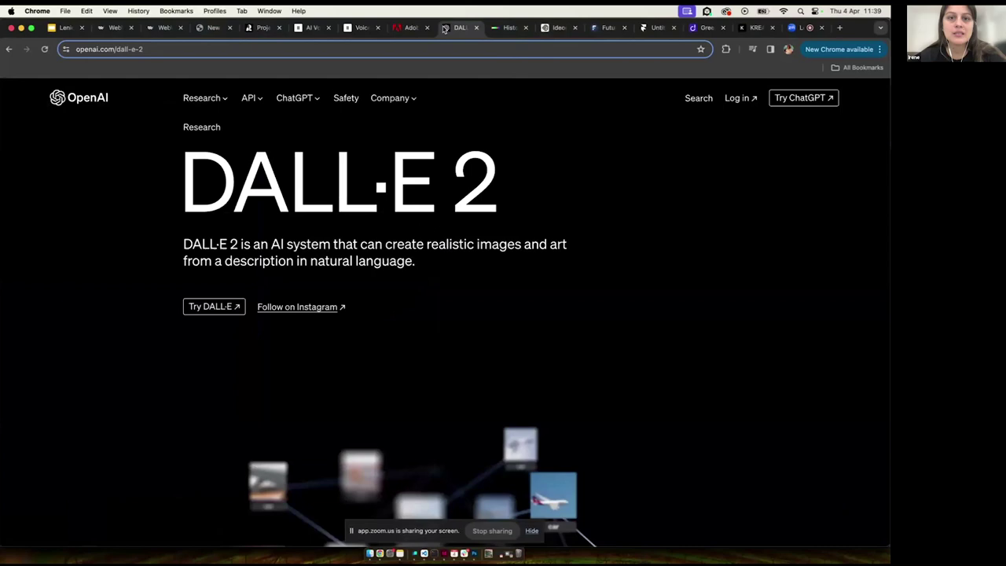
{"action": "left_click", "coordinate": [500, 28]}
{"action": "scroll", "coordinate": [343, 387], "scroll_direction": "down", "scroll_amount": 8}
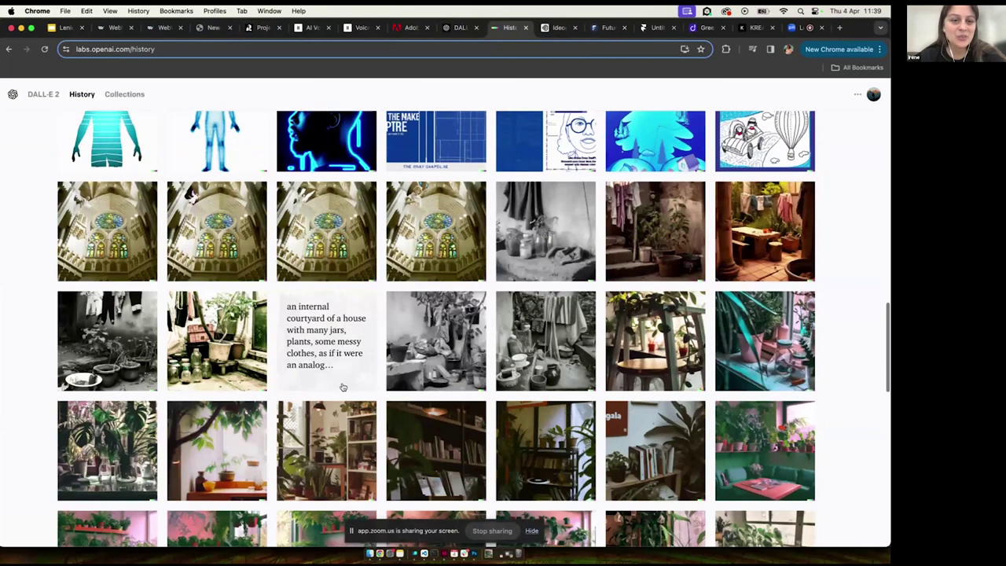
{"action": "scroll", "coordinate": [342, 386], "scroll_direction": "down", "scroll_amount": 10}
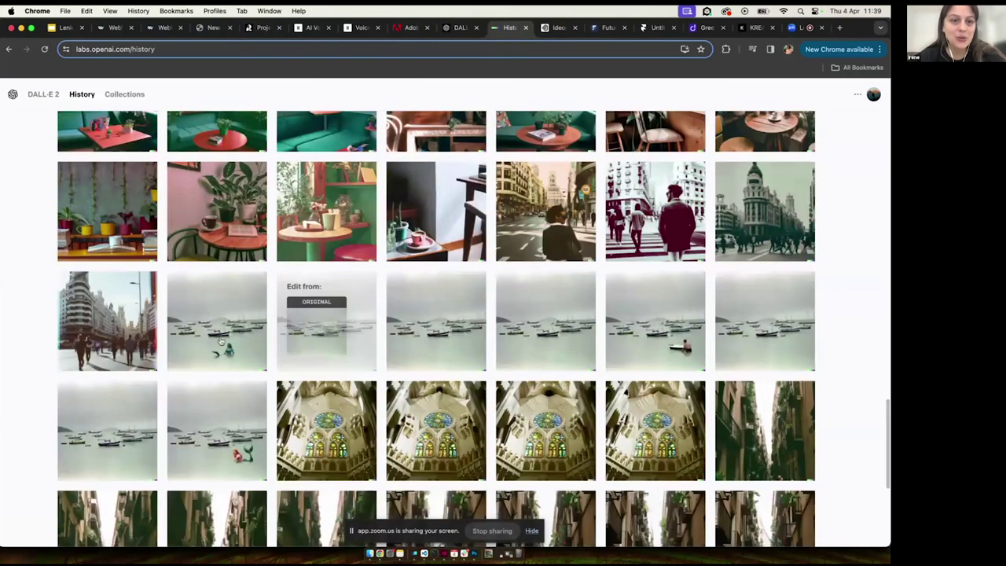
Enlarge the harbour mermaid edit, step through two variants, close it and scroll back up.
{"action": "left_click", "coordinate": [226, 333]}
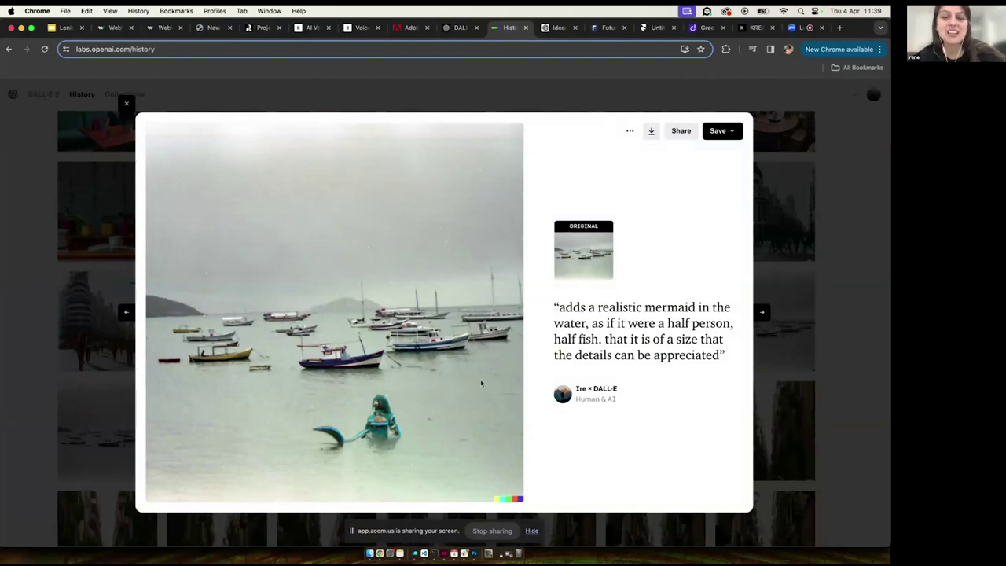
{"action": "key", "text": "Right"}
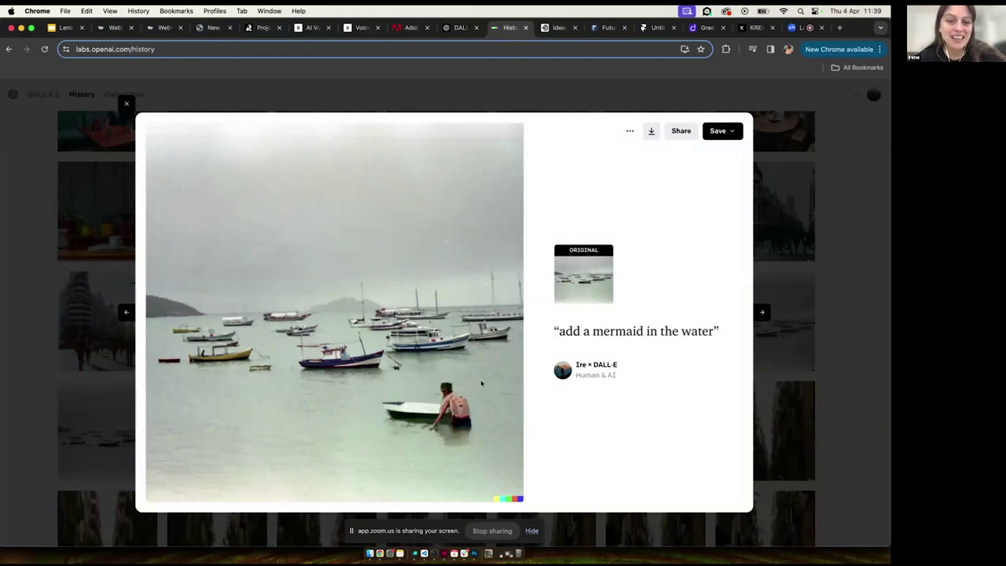
{"action": "key", "text": "Right"}
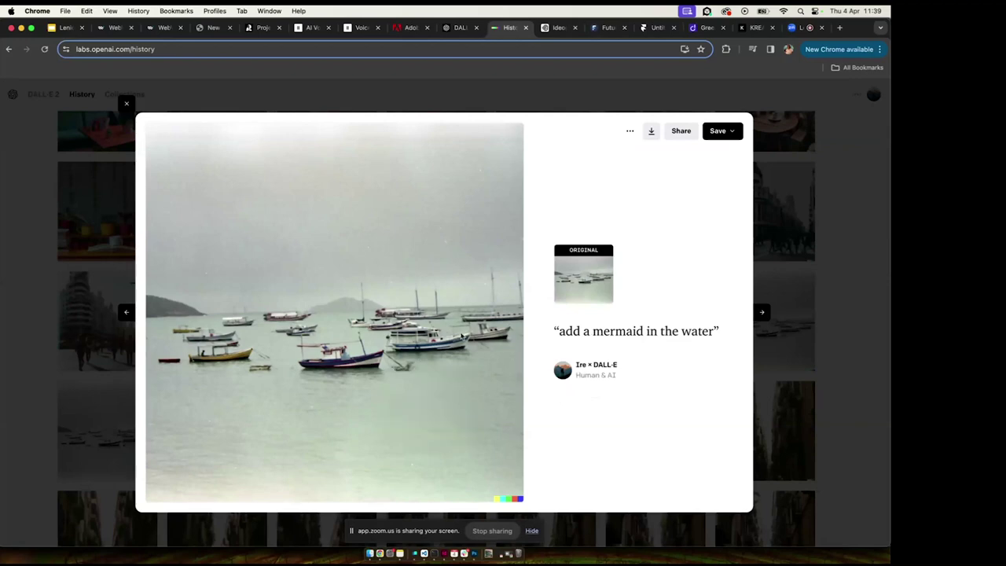
{"action": "key", "text": "Escape"}
{"action": "scroll", "coordinate": [455, 402], "scroll_direction": "down", "scroll_amount": 5}
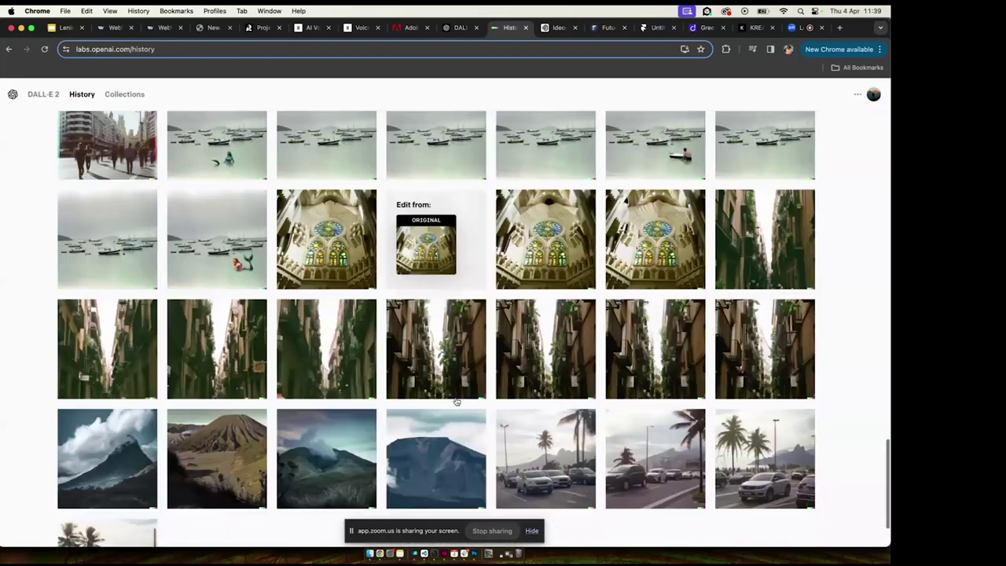
{"action": "scroll", "coordinate": [456, 402], "scroll_direction": "up", "scroll_amount": 5}
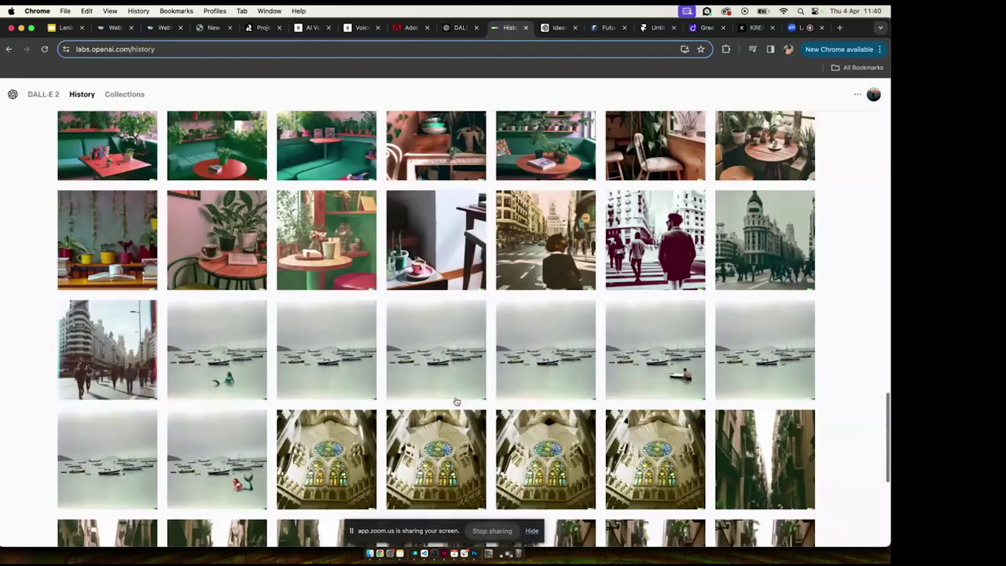
{"action": "scroll", "coordinate": [456, 400], "scroll_direction": "up", "scroll_amount": 6}
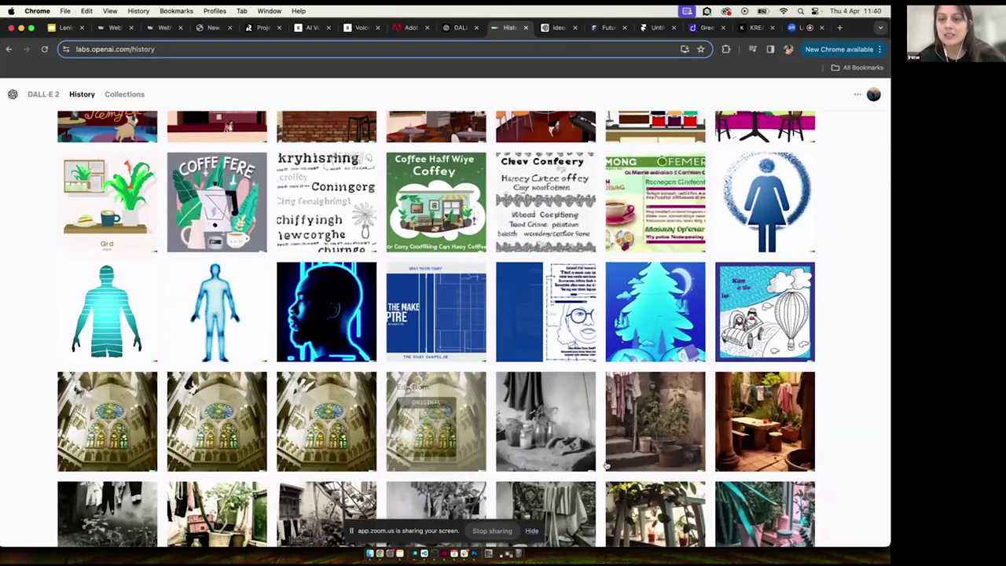
{"action": "scroll", "coordinate": [605, 465], "scroll_direction": "up", "scroll_amount": 10}
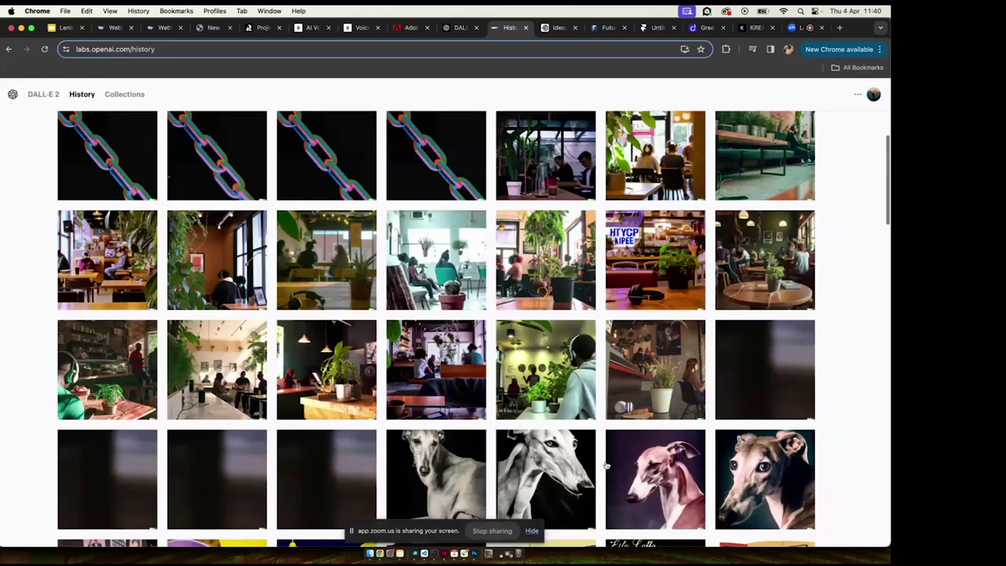
{"action": "scroll", "coordinate": [606, 465], "scroll_direction": "up", "scroll_amount": 1}
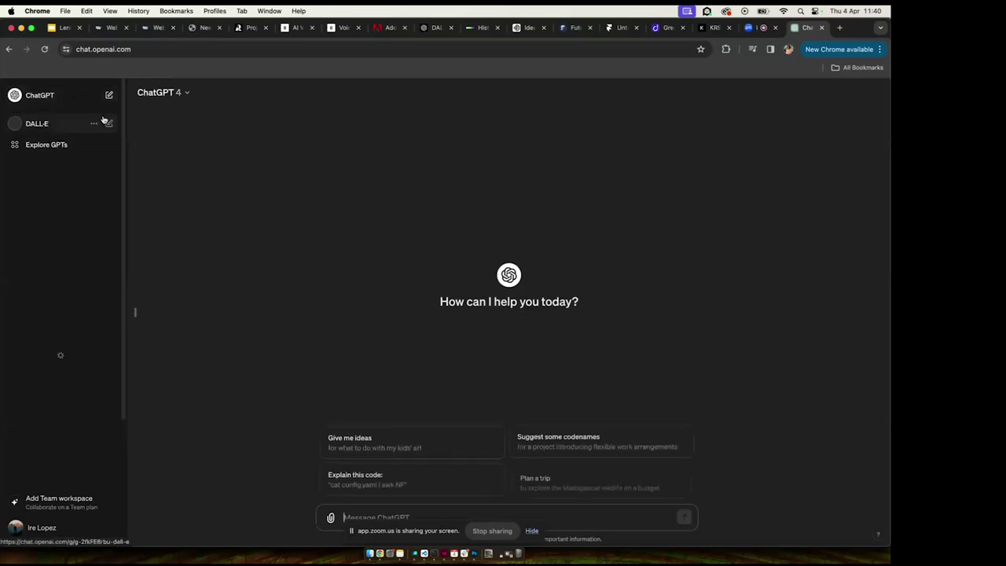
Open the DALL·E chat in ChatGPT and clear a draft 'generate a' prompt.
{"action": "left_click", "coordinate": [106, 124]}
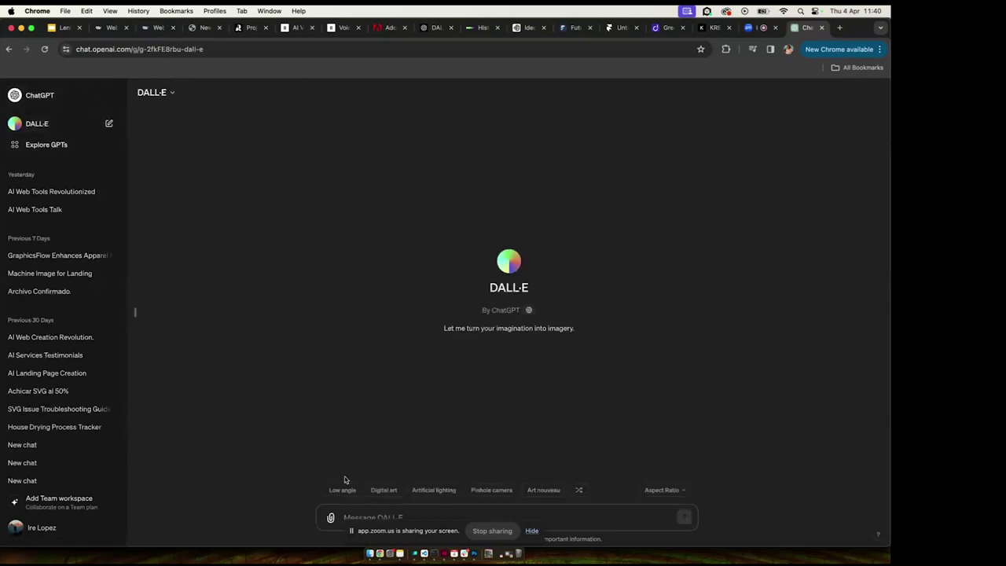
{"action": "left_click", "coordinate": [351, 515]}
{"action": "type", "text": "generate a"}
{"action": "left_click_drag", "start_coordinate": [409, 539], "coordinate": [615, 257]}
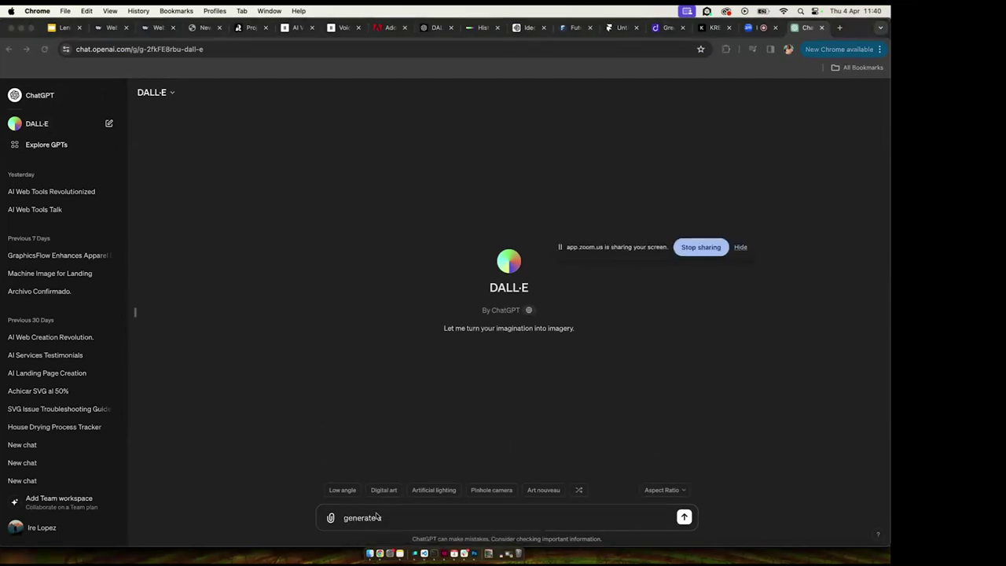
{"action": "left_click", "coordinate": [378, 517]}
{"action": "triple_click", "coordinate": [376, 516]}
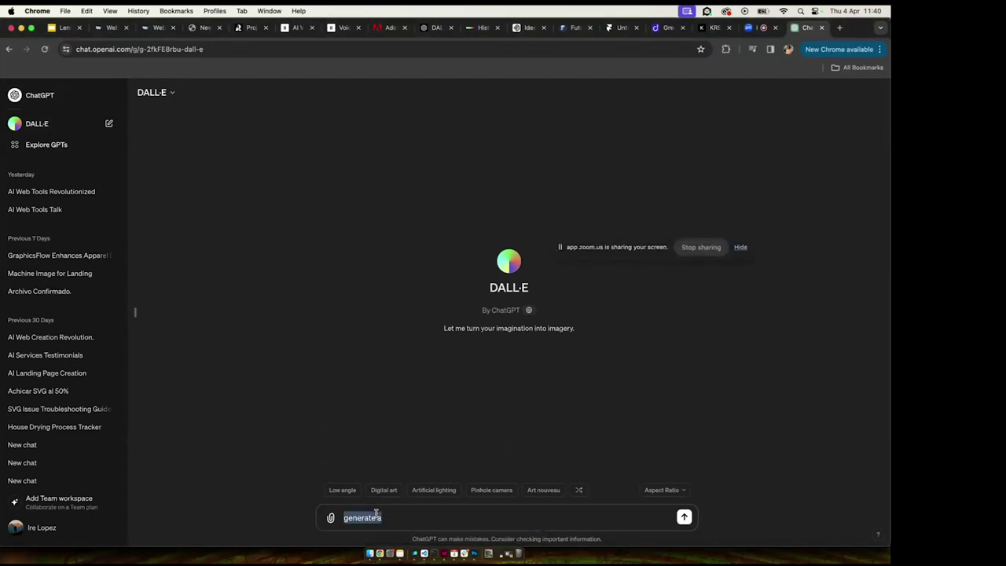
{"action": "key", "text": "BackSpace"}
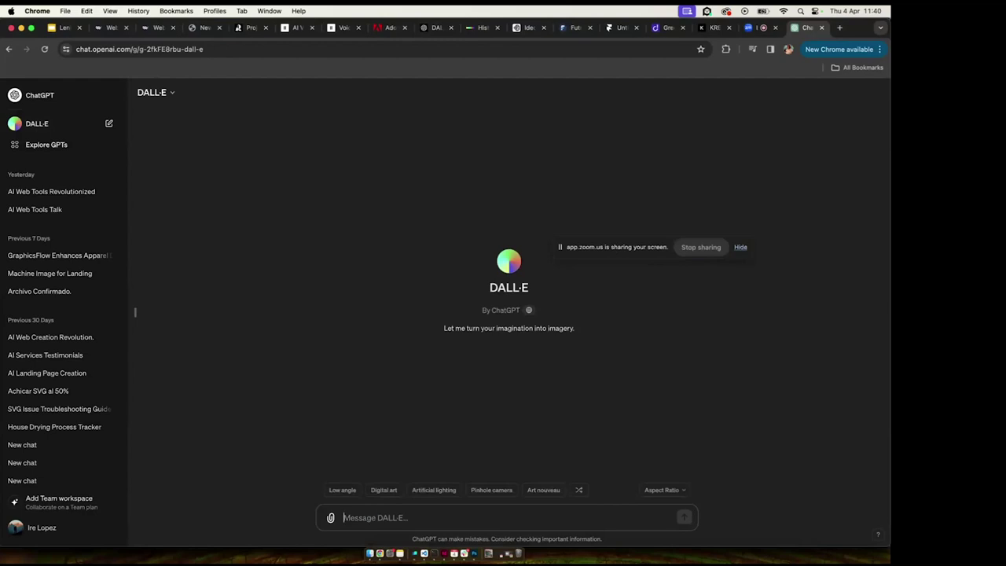
Send the prompt 'Digital art, of a company celebration, with a lot of people super happy'.
{"action": "left_click", "coordinate": [391, 490]}
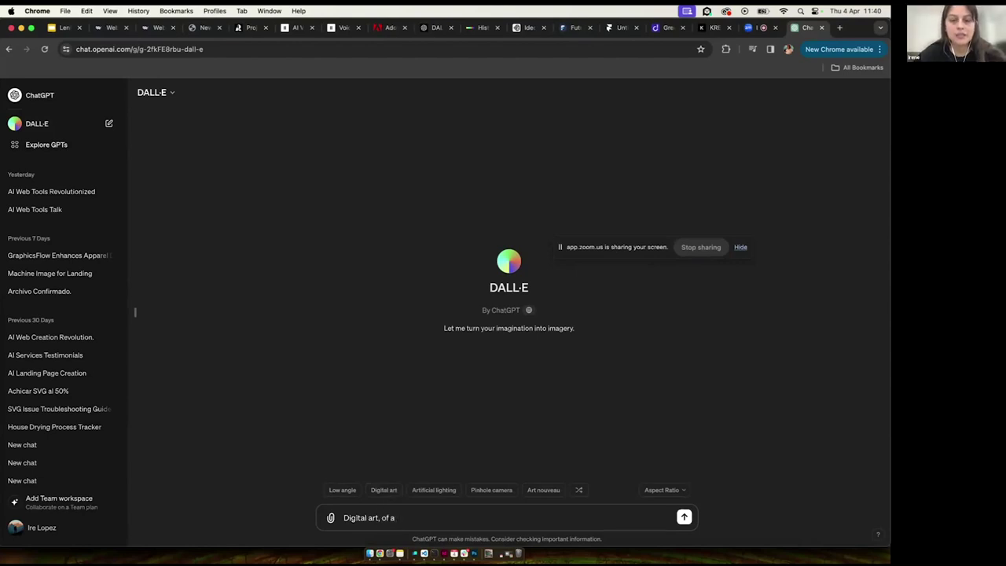
{"action": "type", "text": "company"}
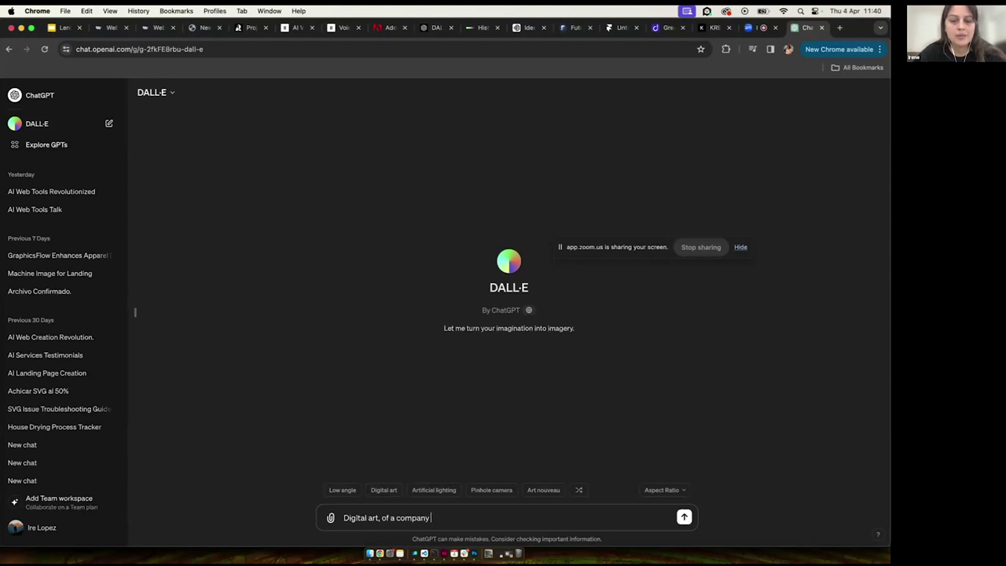
{"action": "type", "text": " celebration"}
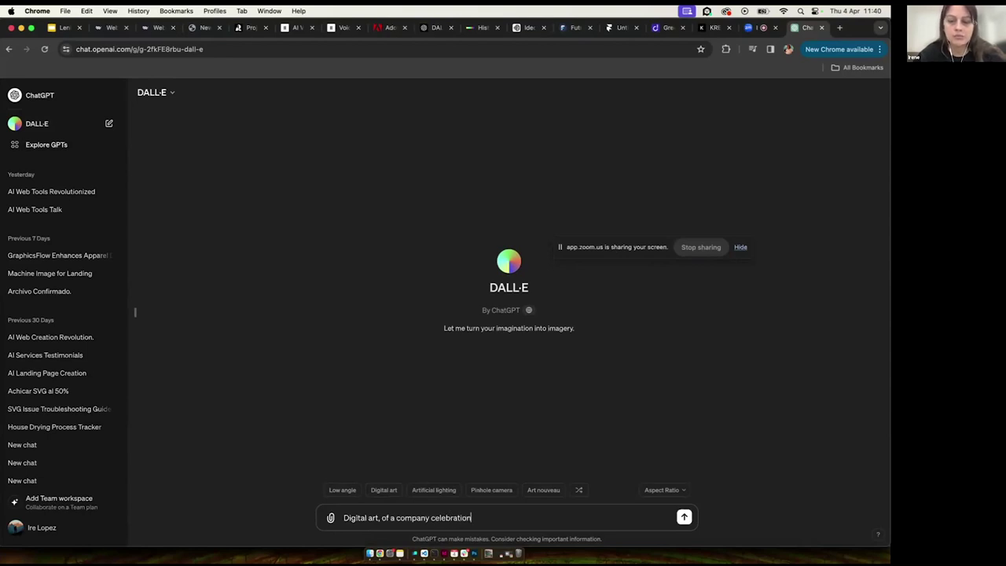
{"action": "type", "text": ", with "}
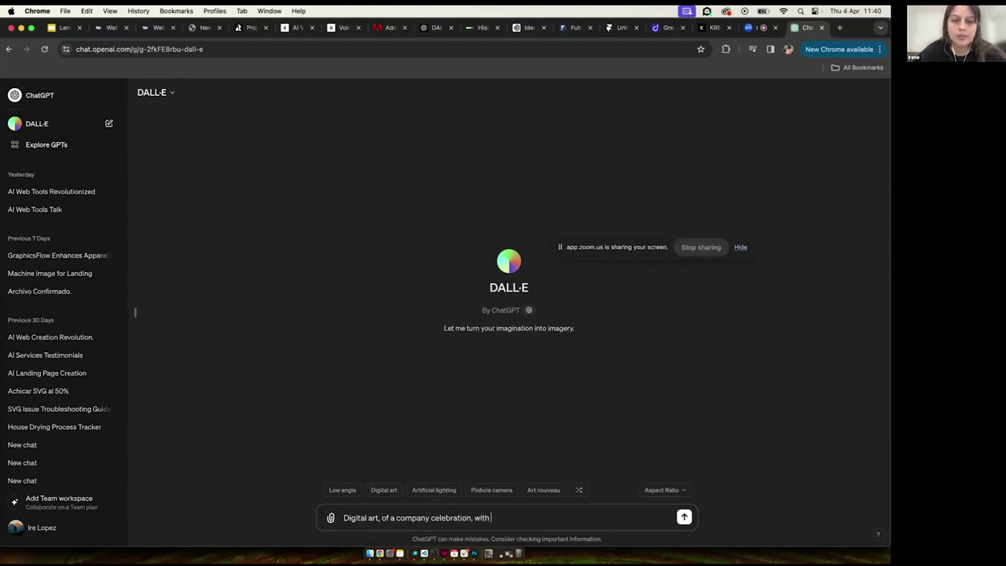
{"action": "type", "text": "a lot of people supper"}
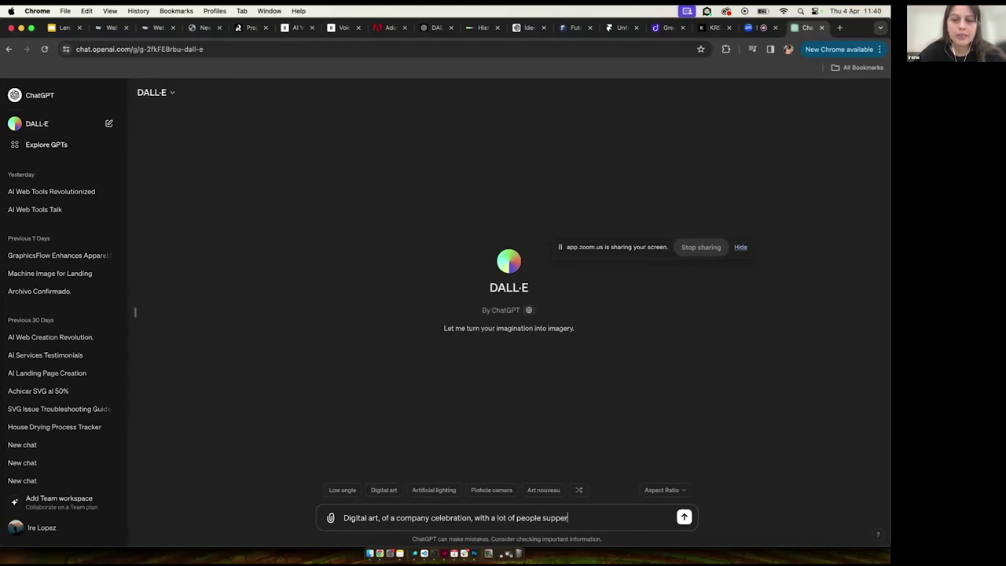
{"action": "key", "text": "BackSpace"}
{"action": "key", "text": "BackSpace"}
{"action": "key", "text": "BackSpace"}
{"action": "type", "text": "er happy"}
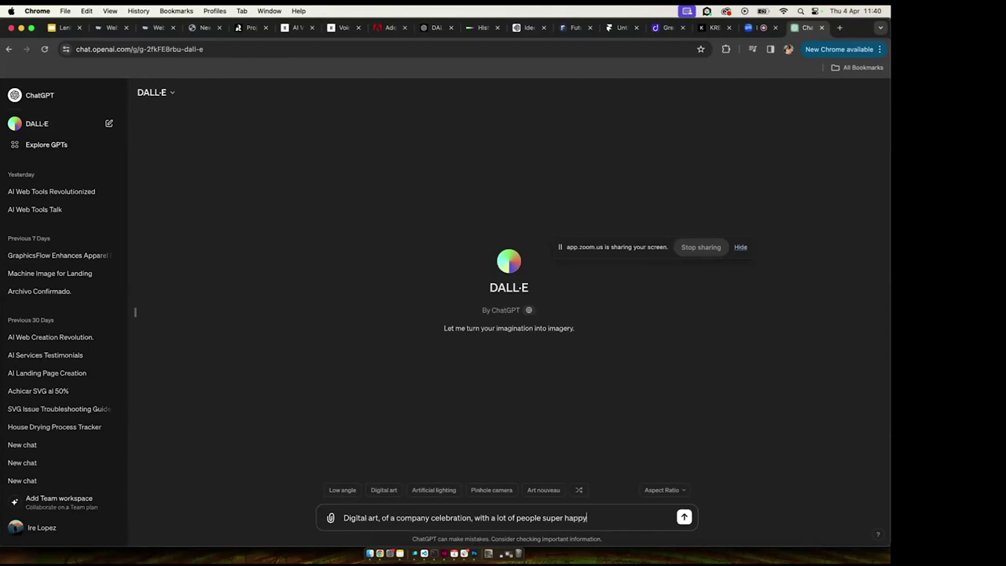
{"action": "left_click", "coordinate": [683, 518]}
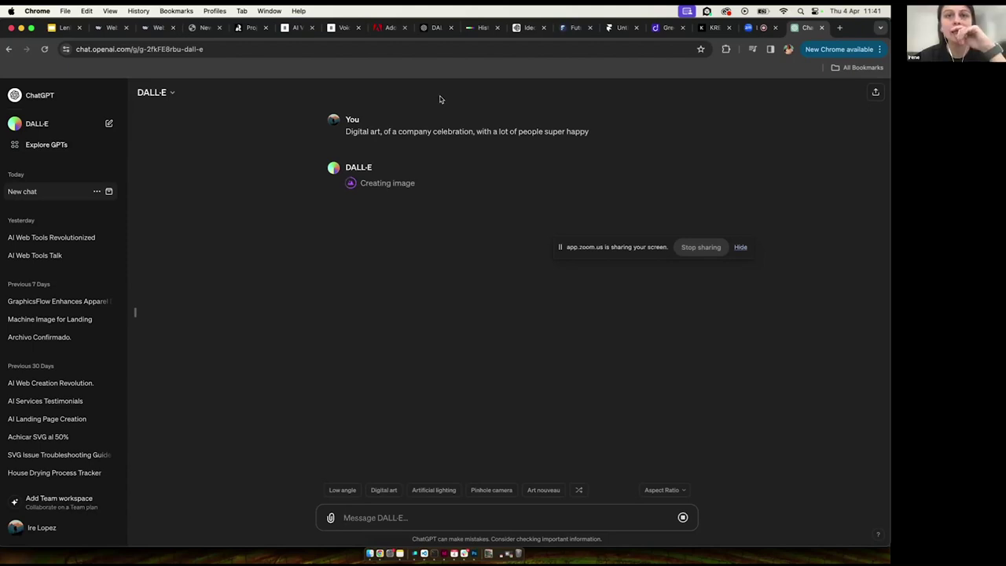
Close the DALL·E 2 info tab and return to ChatGPT's two generated company-celebration images.
{"action": "left_click", "coordinate": [436, 27]}
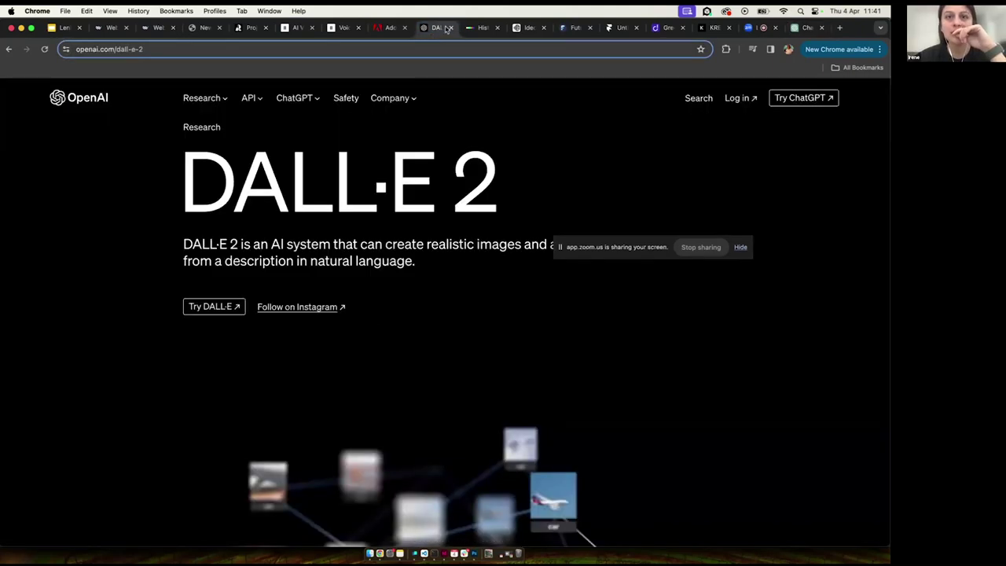
{"action": "left_click", "coordinate": [450, 27]}
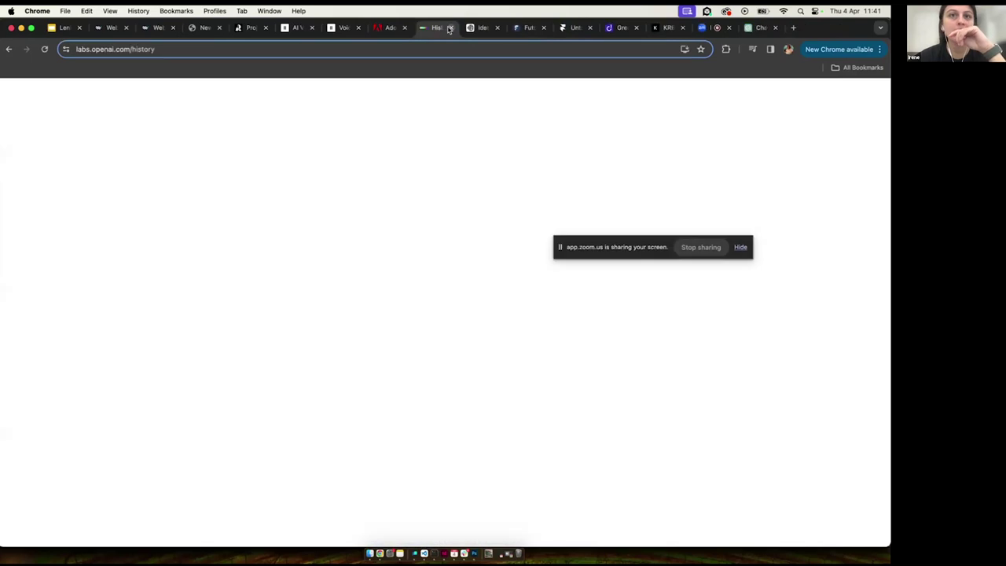
{"action": "left_click", "coordinate": [761, 28]}
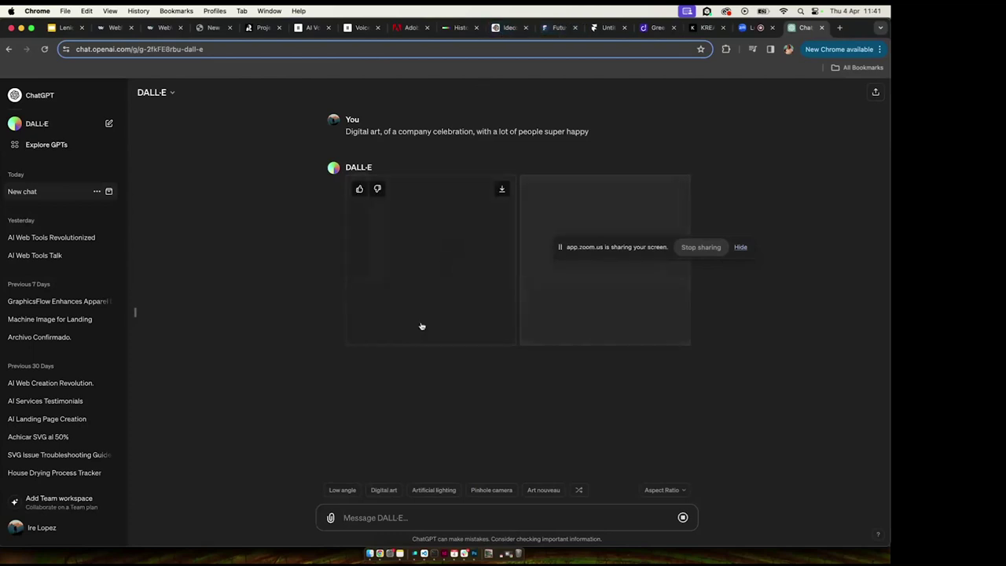
Mask a round crowd area in the first celebration image and type 'include an octopus g' as the edit.
{"action": "left_click", "coordinate": [433, 291]}
{"action": "left_click", "coordinate": [589, 94]}
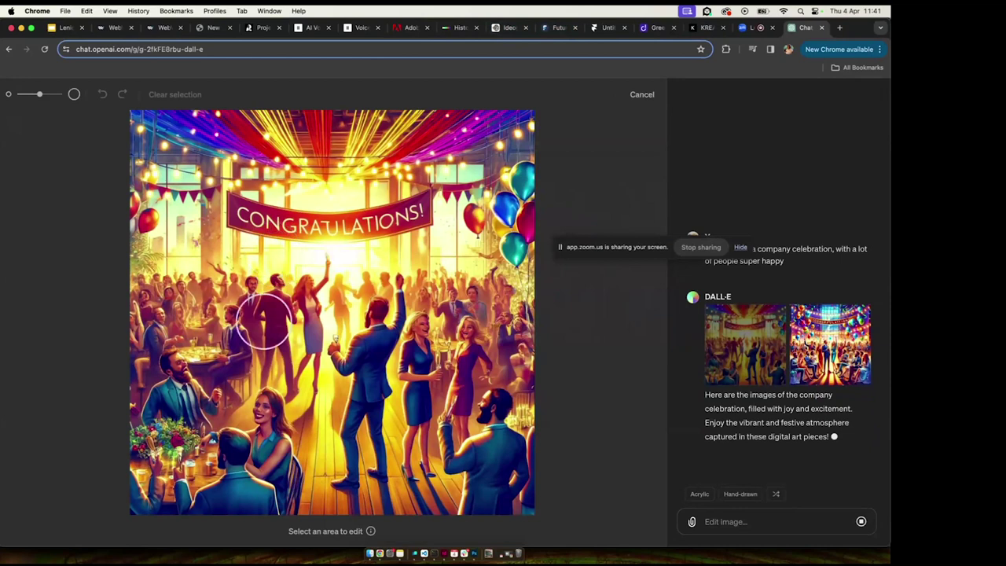
{"action": "mouse_move", "coordinate": [267, 330]}
{"action": "left_mouse_down"}
{"action": "mouse_move", "coordinate": [307, 410]}
{"action": "mouse_move", "coordinate": [290, 355]}
{"action": "mouse_move", "coordinate": [319, 389]}
{"action": "mouse_move", "coordinate": [271, 334]}
{"action": "mouse_move", "coordinate": [330, 302]}
{"action": "mouse_move", "coordinate": [343, 384]}
{"action": "left_mouse_up"}
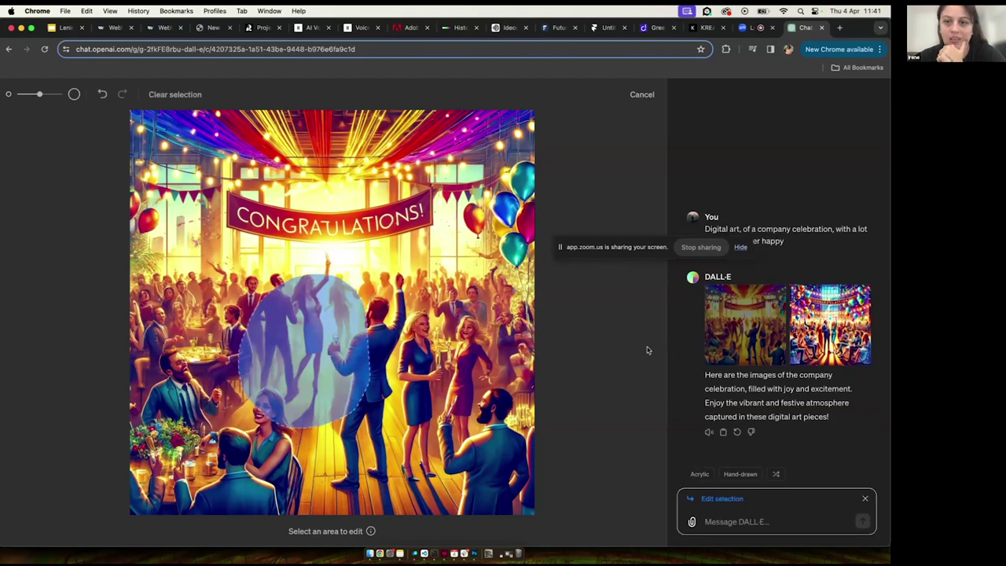
{"action": "left_click", "coordinate": [737, 515]}
{"action": "type", "text": "include an octopus"}
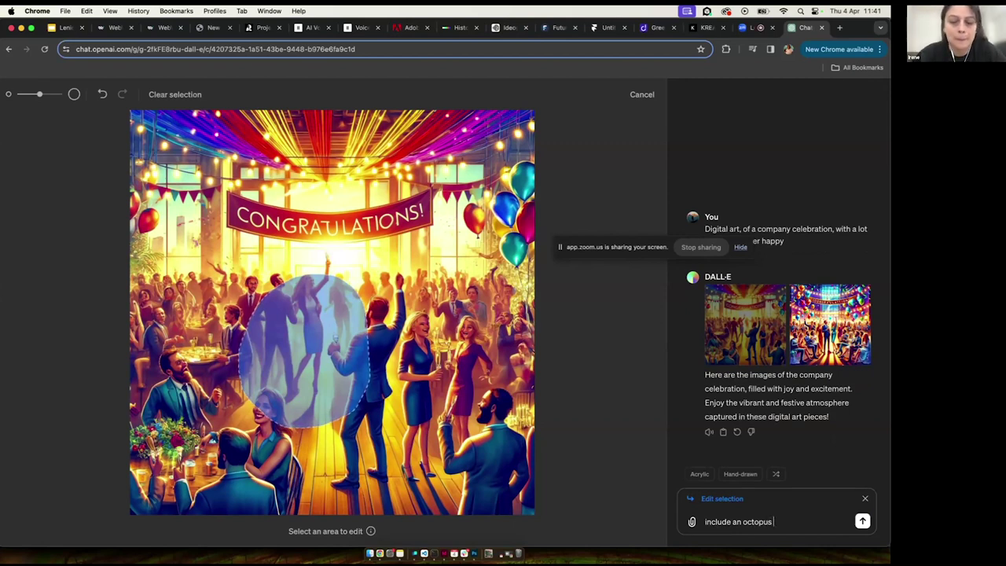
{"action": "type", "text": " g"}
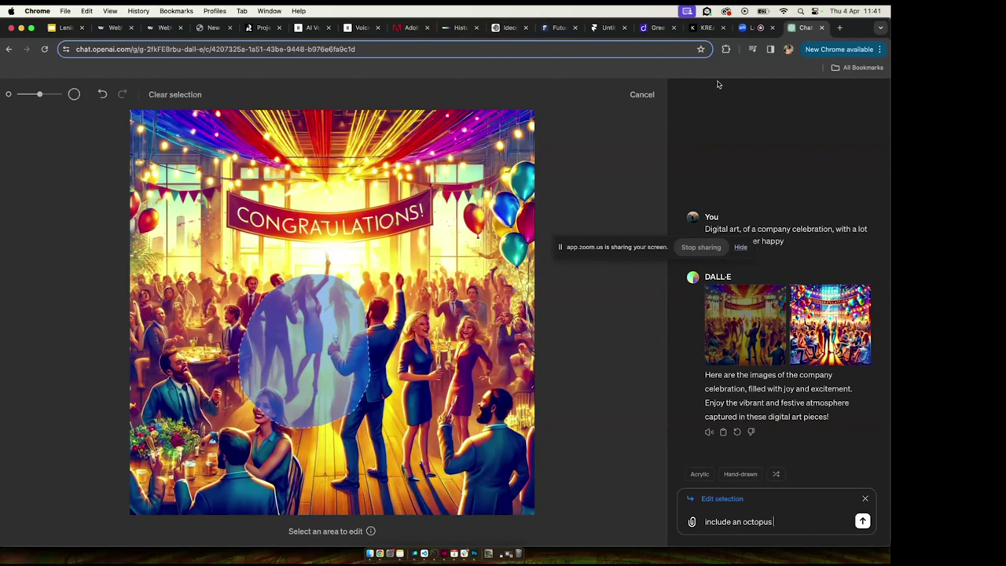
Catch up on the Zoom meeting chat and select the attendee's suggested word 'turquoise'.
{"action": "left_click", "coordinate": [753, 27]}
{"action": "left_click_drag", "start_coordinate": [745, 351], "coordinate": [793, 418]}
{"action": "left_click", "coordinate": [795, 494]}
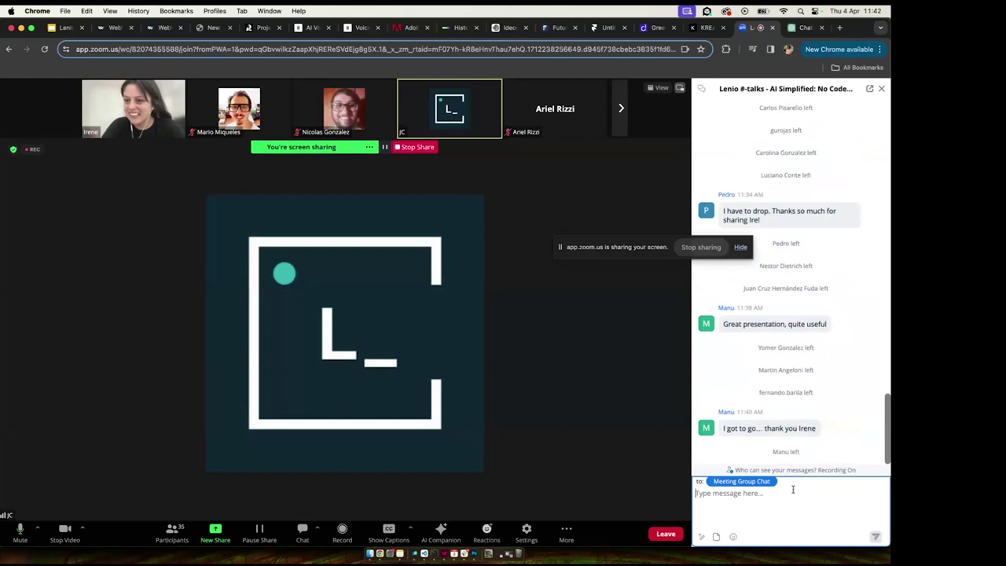
{"action": "key", "text": "super+v"}
{"action": "key", "text": "Return"}
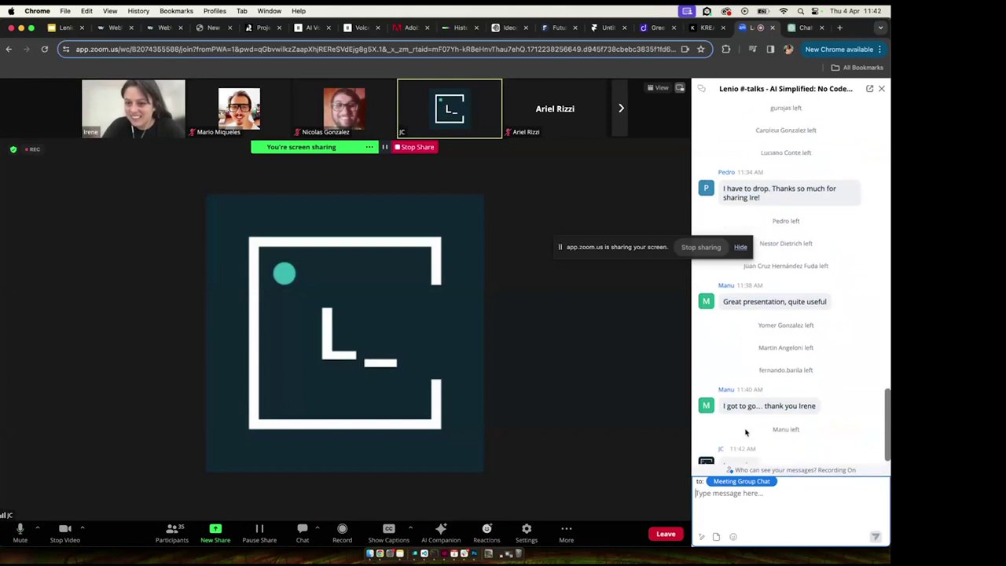
{"action": "double_click", "coordinate": [735, 450]}
{"action": "key", "text": "super+c"}
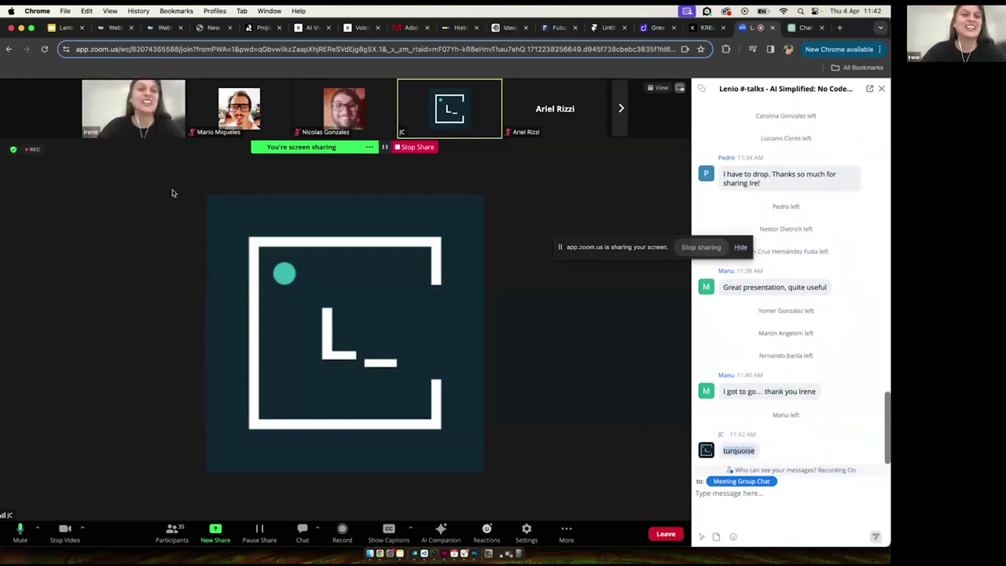
Paste 'turquoise' into the octopus edit request in ChatGPT and send it.
{"action": "left_click", "coordinate": [796, 29]}
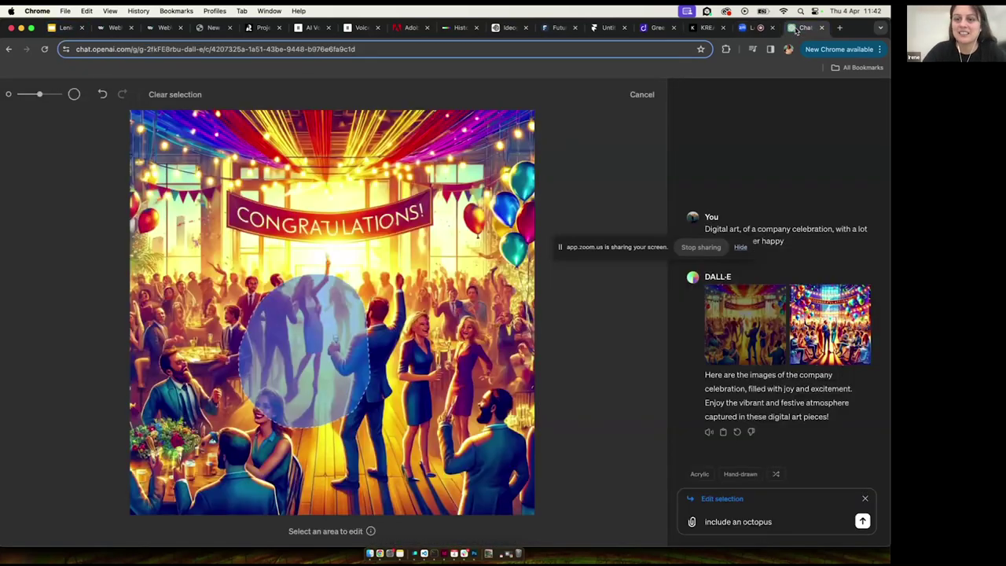
{"action": "key", "text": "super+v"}
{"action": "left_click", "coordinate": [863, 522]}
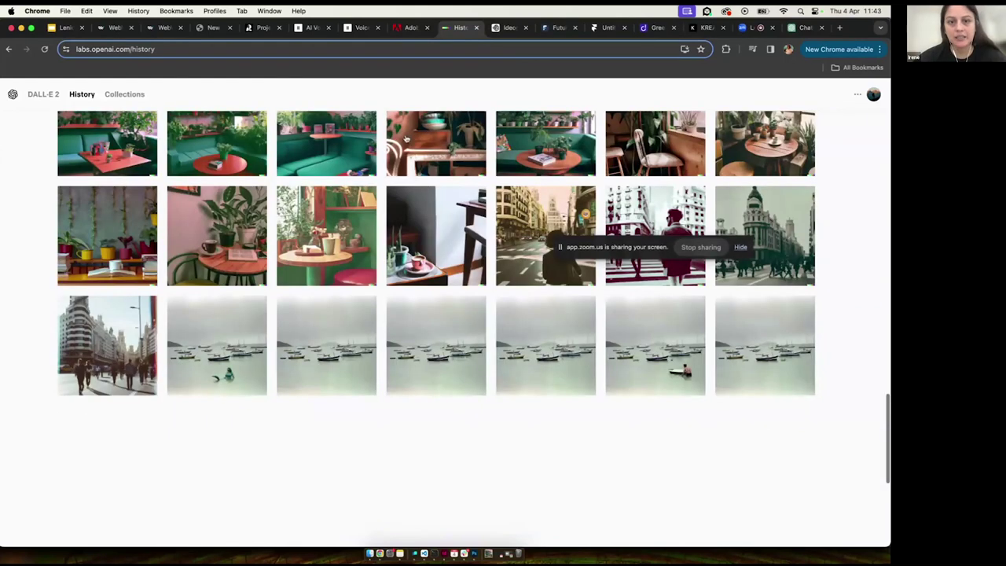
Browse the DALL·E 2 History, viewing the harbour boats image and its mermaid edit enlarged.
{"action": "scroll", "coordinate": [421, 440], "scroll_direction": "up", "scroll_amount": 3}
{"action": "scroll", "coordinate": [421, 440], "scroll_direction": "down", "scroll_amount": 2}
{"action": "left_click", "coordinate": [417, 425]}
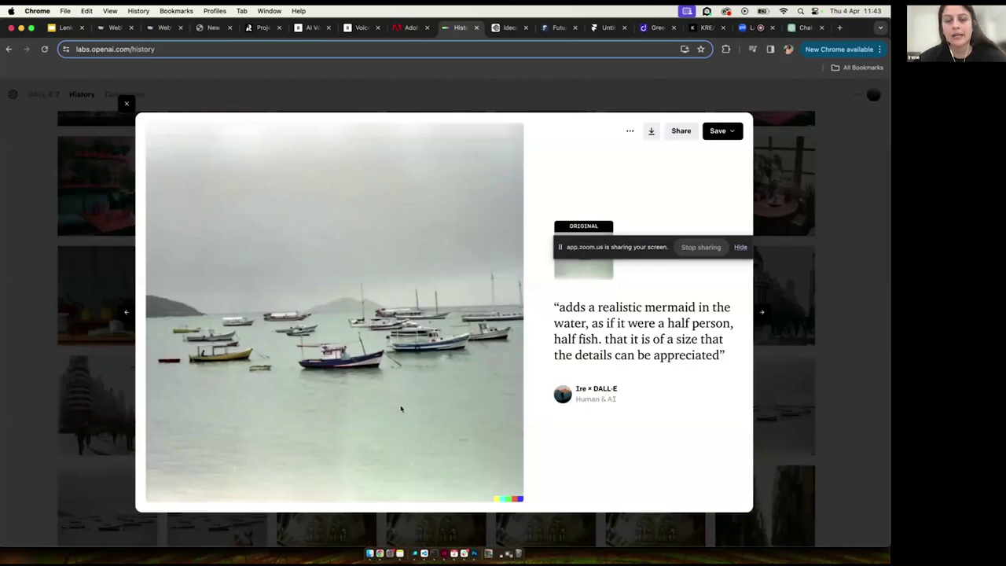
{"action": "key", "text": "Escape"}
{"action": "left_click", "coordinate": [390, 411]}
{"action": "key", "text": "Escape"}
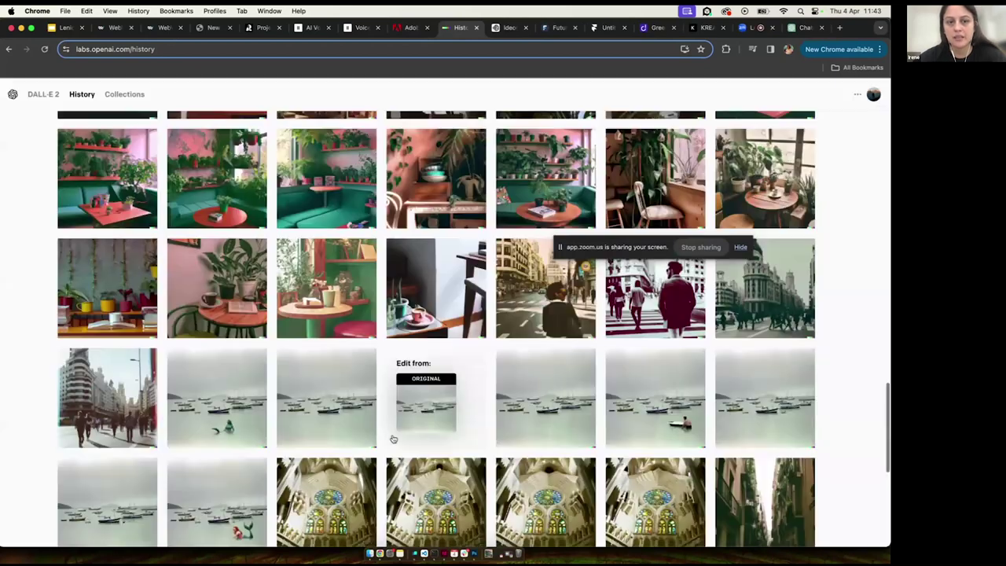
{"action": "scroll", "coordinate": [393, 438], "scroll_direction": "down", "scroll_amount": 1}
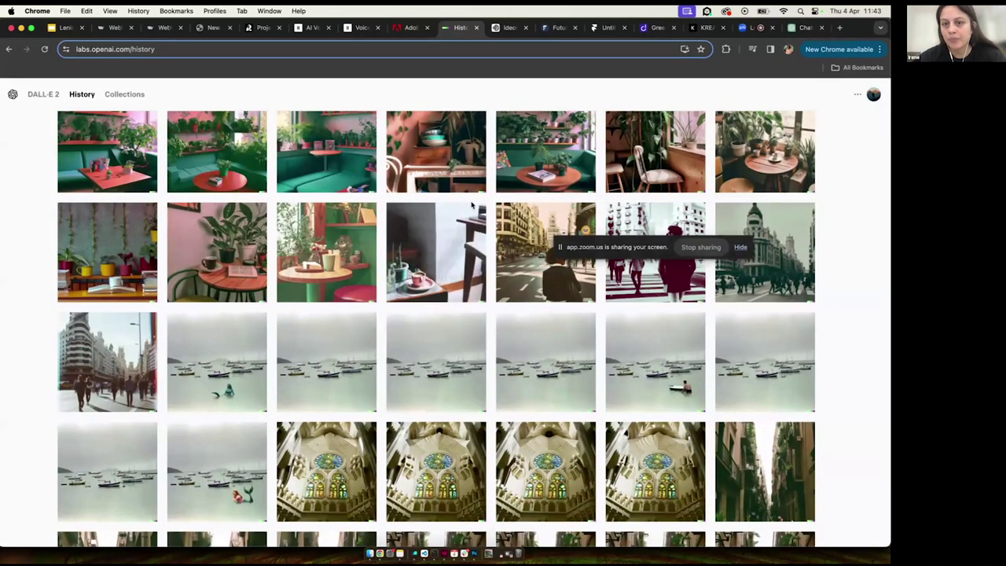
{"action": "scroll", "coordinate": [468, 248], "scroll_direction": "down", "scroll_amount": 5}
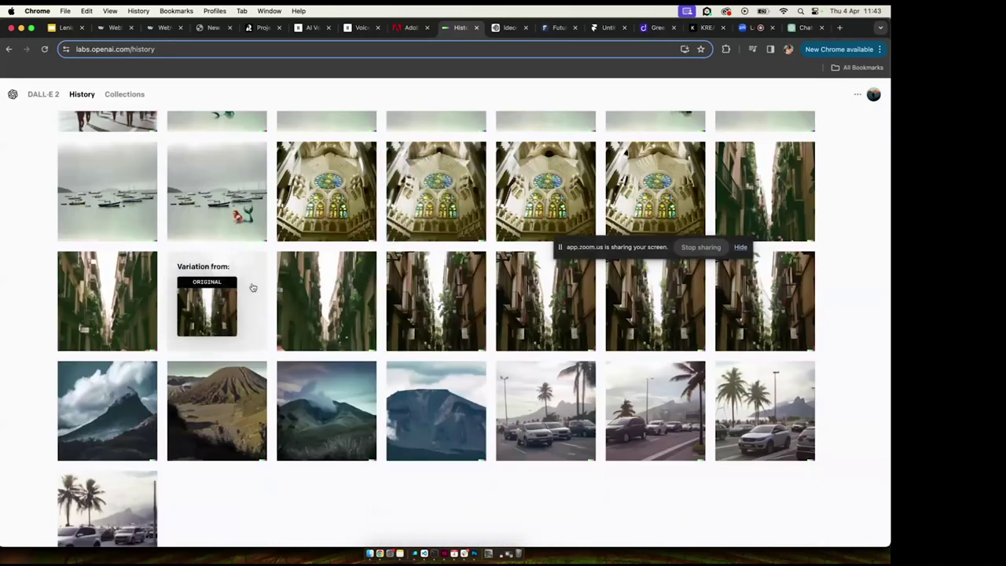
{"action": "scroll", "coordinate": [252, 287], "scroll_direction": "down", "scroll_amount": 1}
{"action": "scroll", "coordinate": [252, 288], "scroll_direction": "up", "scroll_amount": 3}
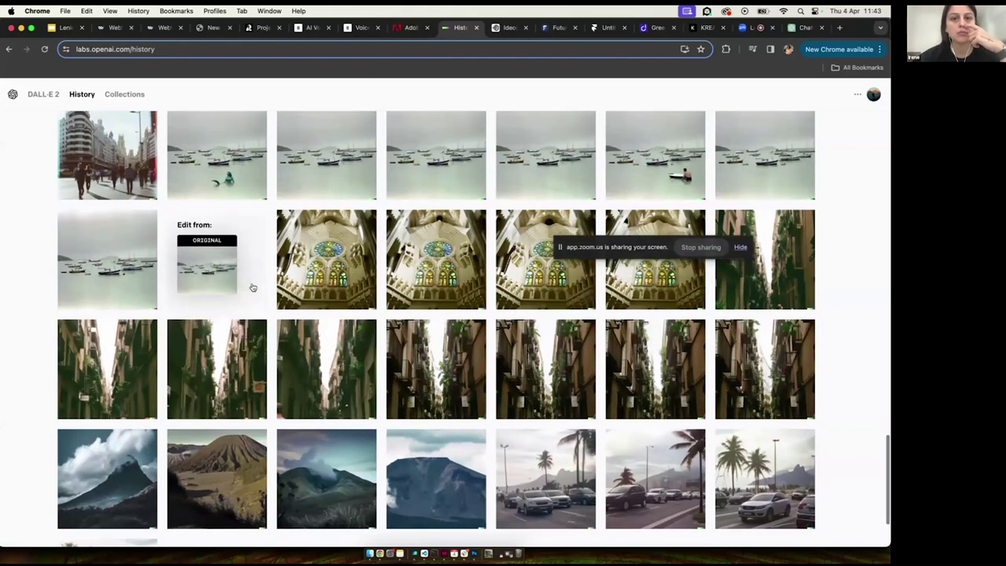
{"action": "scroll", "coordinate": [252, 288], "scroll_direction": "up", "scroll_amount": 10}
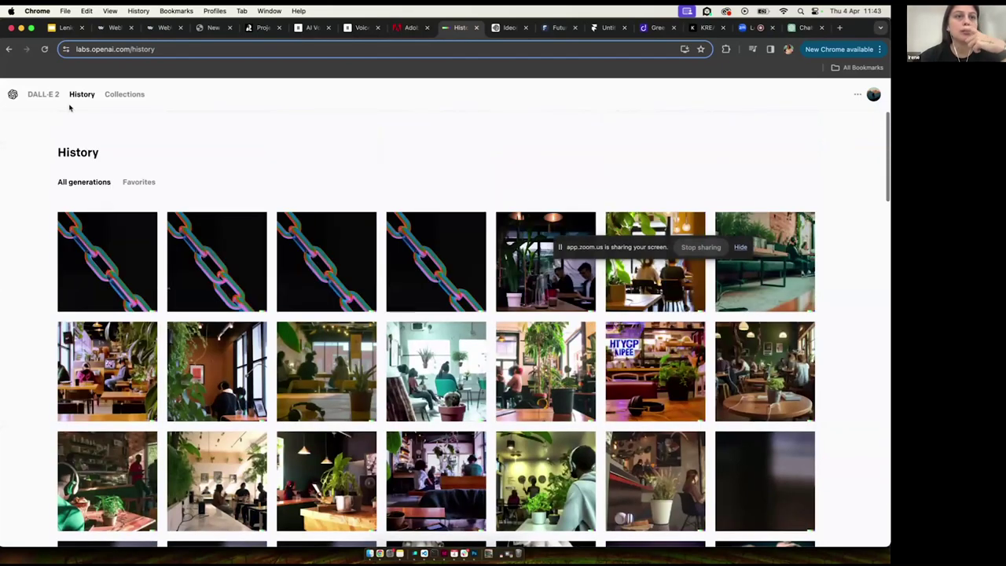
On the DALL·E 2 home page, type 'an image of a huge plant walking', then clear the prompt.
{"action": "left_click", "coordinate": [42, 92]}
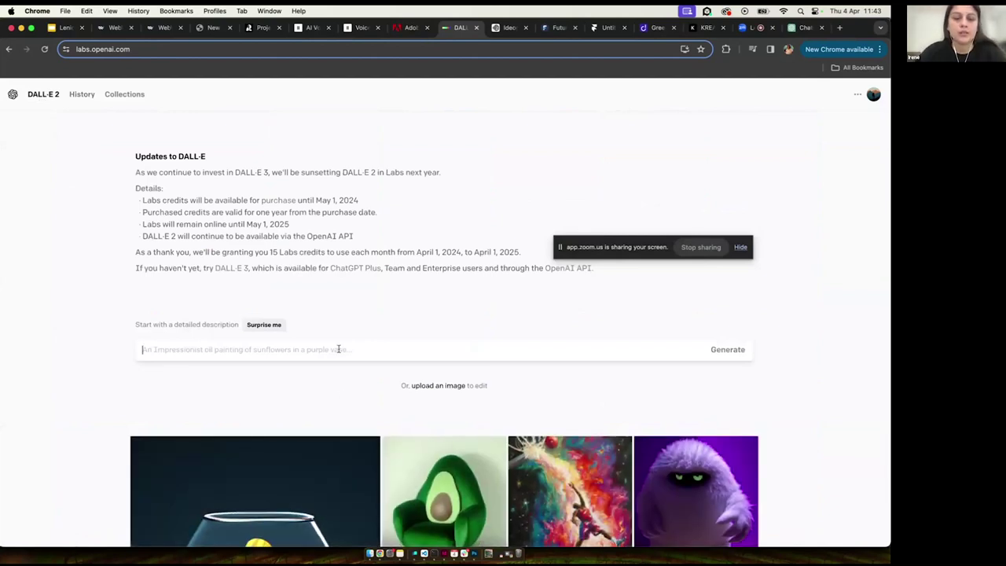
{"action": "type", "text": "d"}
{"action": "key", "text": "BackSpace"}
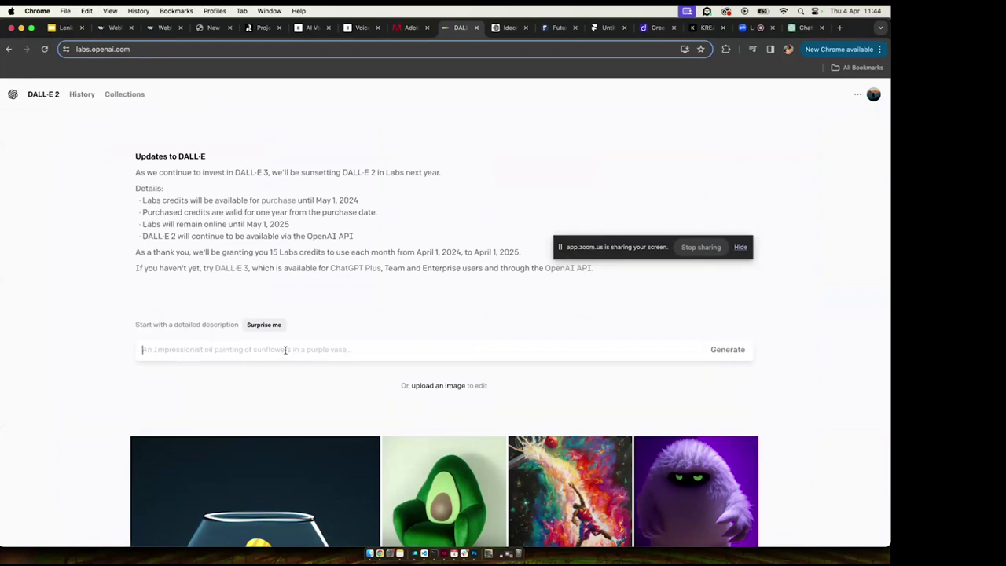
{"action": "type", "text": "an image "}
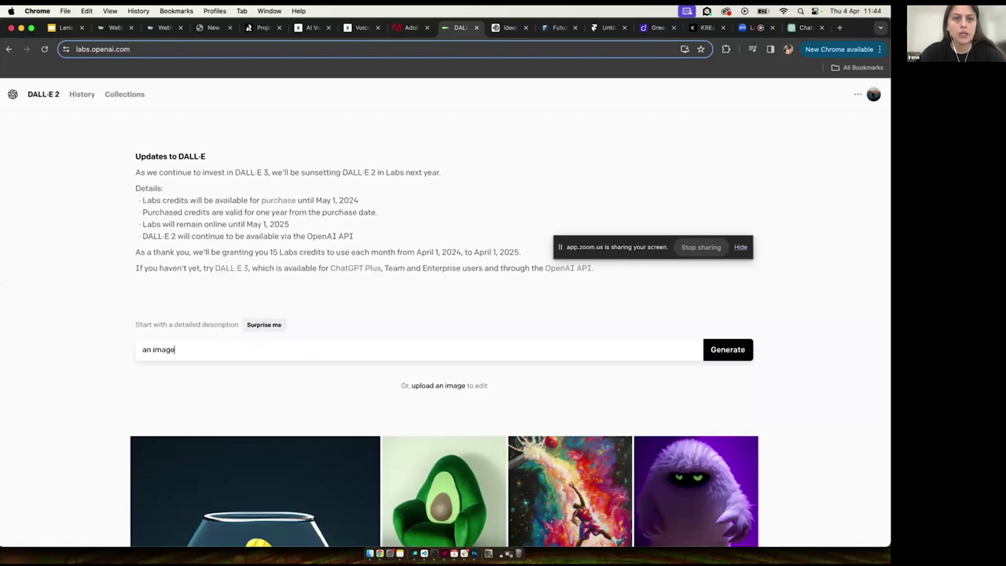
{"action": "type", "text": "of a "}
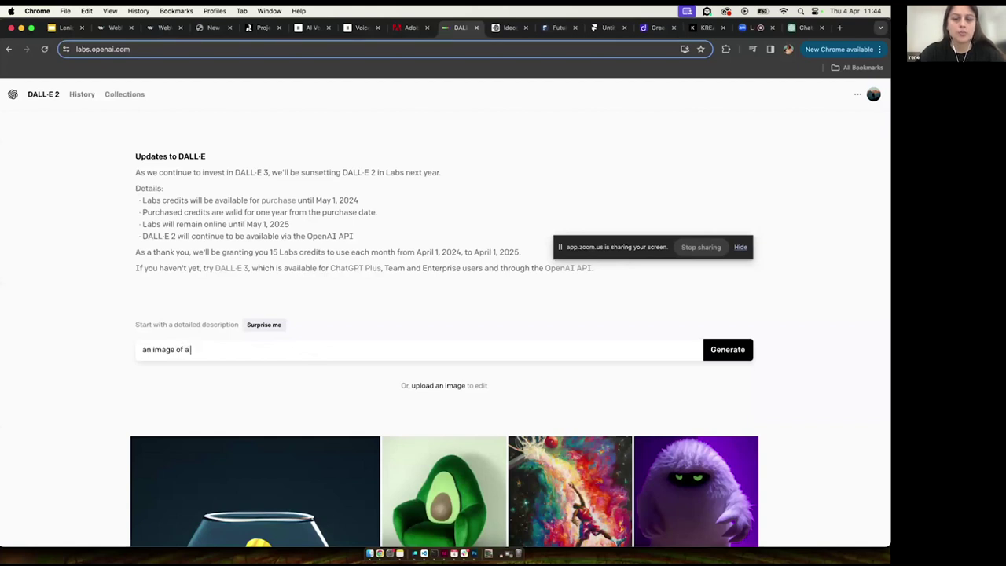
{"action": "type", "text": "huge plant"}
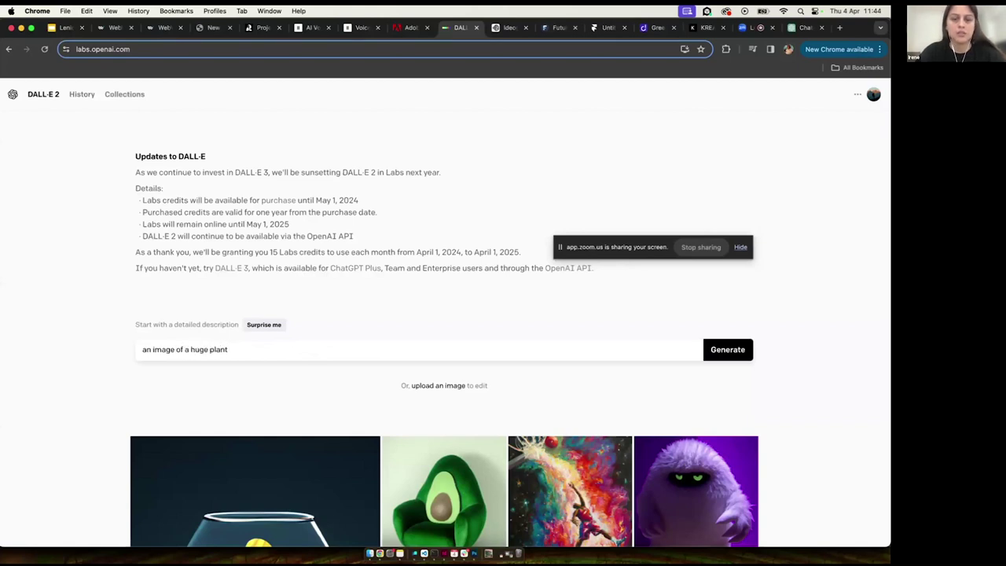
{"action": "type", "text": " walking"}
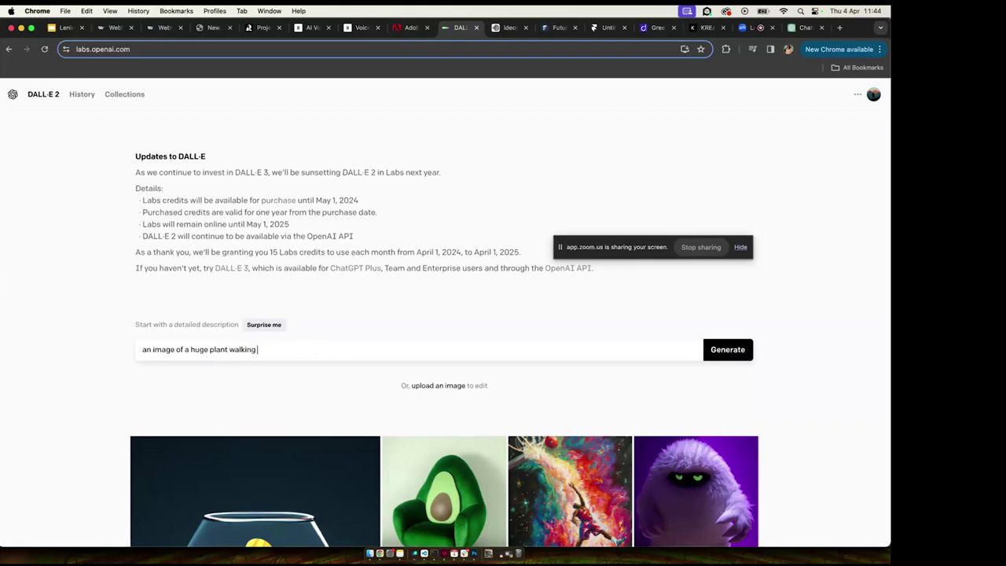
{"action": "key", "text": "super+a"}
{"action": "key", "text": "BackSpace"}
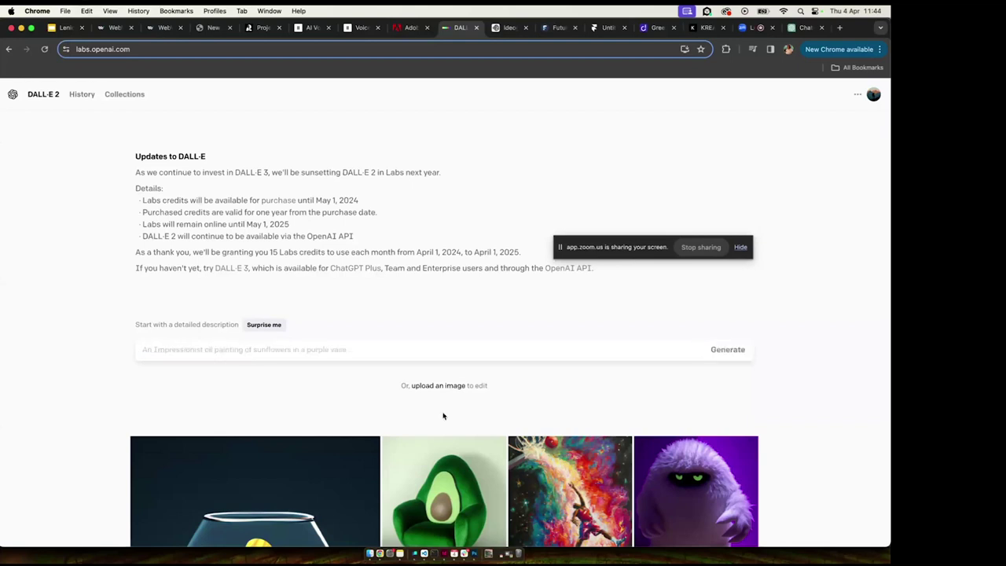
Upload the coffee shop photo to DALL·E 2 without cropping and place it on the editing canvas.
{"action": "left_click", "coordinate": [417, 386]}
{"action": "left_click", "coordinate": [390, 124]}
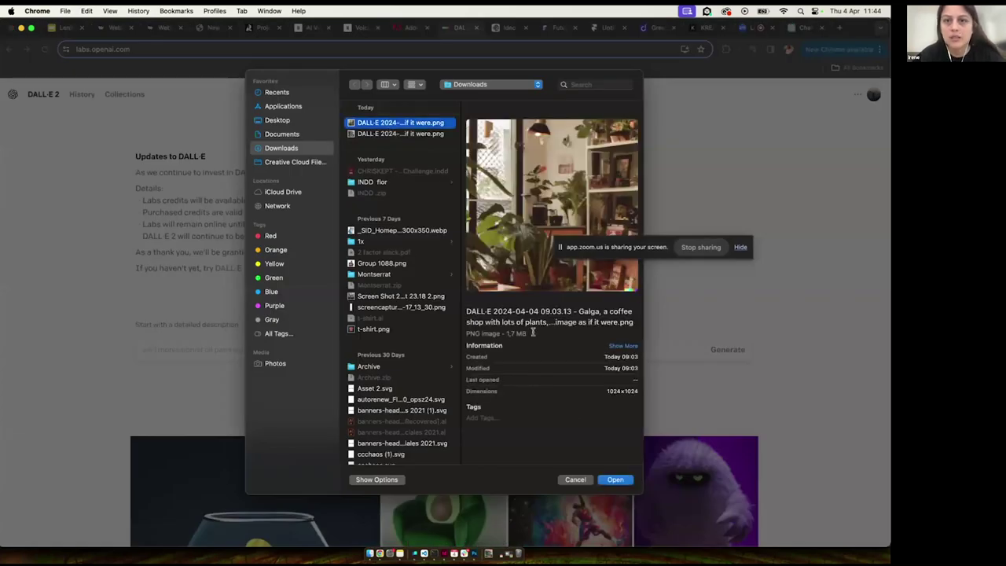
{"action": "left_click", "coordinate": [614, 480]}
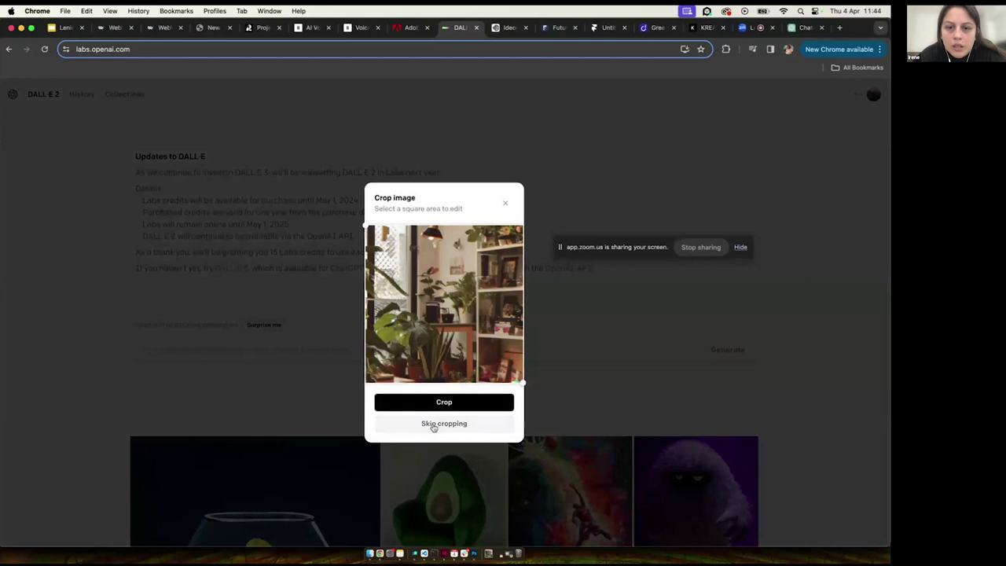
{"action": "left_click", "coordinate": [439, 425]}
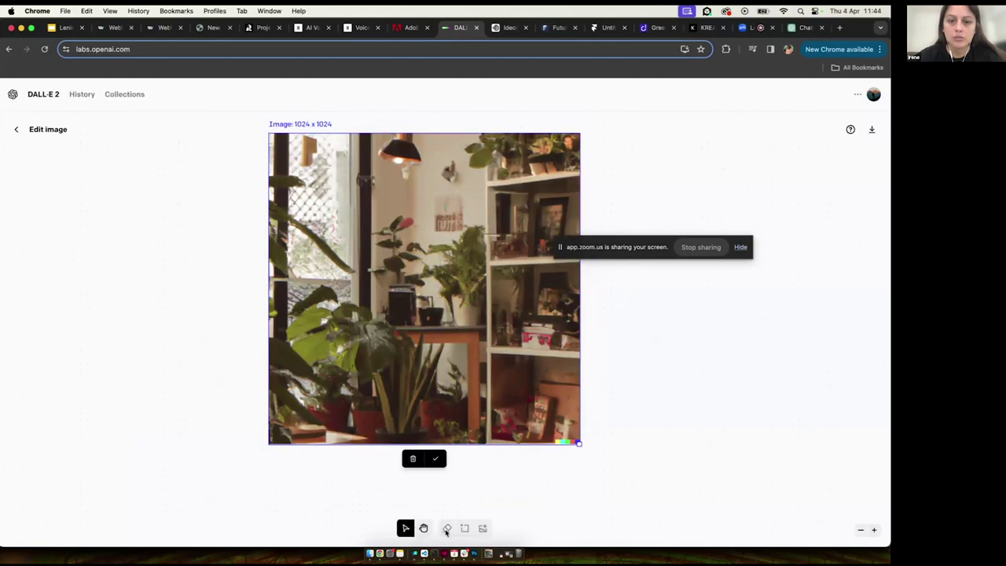
{"action": "scroll", "coordinate": [410, 510], "scroll_direction": "up", "scroll_amount": 3}
{"action": "scroll", "coordinate": [410, 510], "scroll_direction": "down", "scroll_amount": 1}
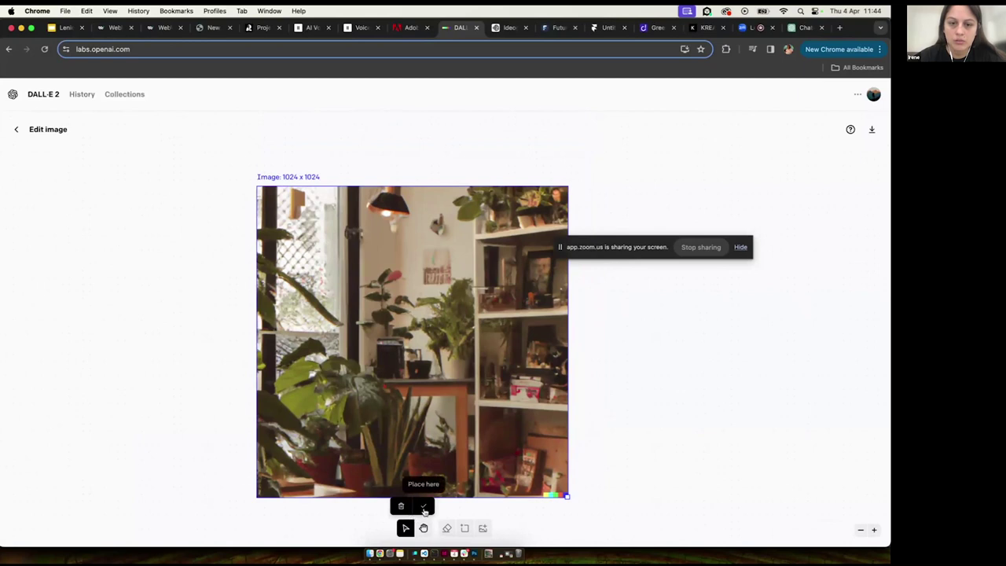
{"action": "left_click", "coordinate": [423, 505]}
Erase a patch by the upper-left window and prompt 'include a black bird inside the house, flying'.
{"action": "left_click", "coordinate": [445, 528]}
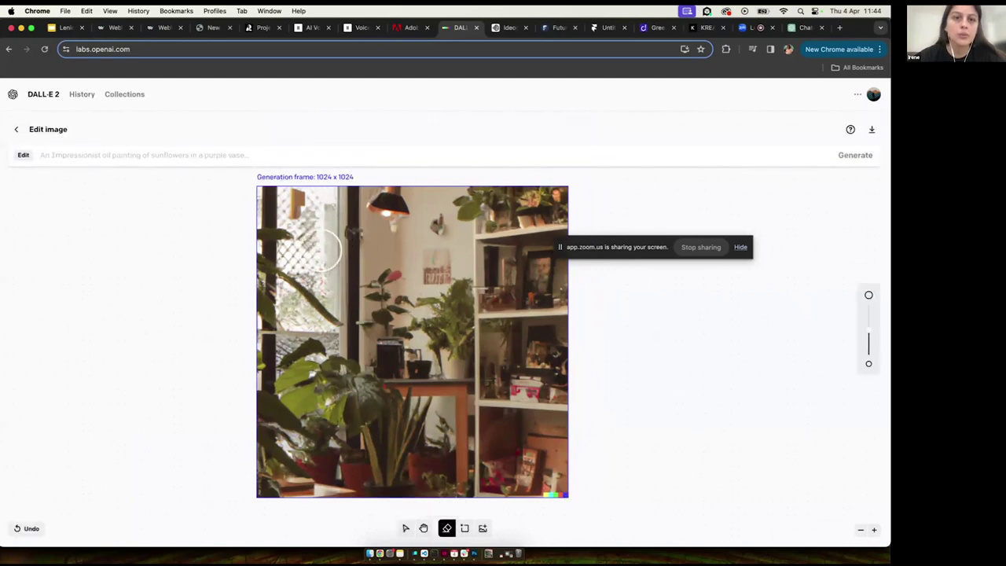
{"action": "left_click_drag", "start_coordinate": [320, 245], "coordinate": [318, 250]}
{"action": "left_click", "coordinate": [339, 159]}
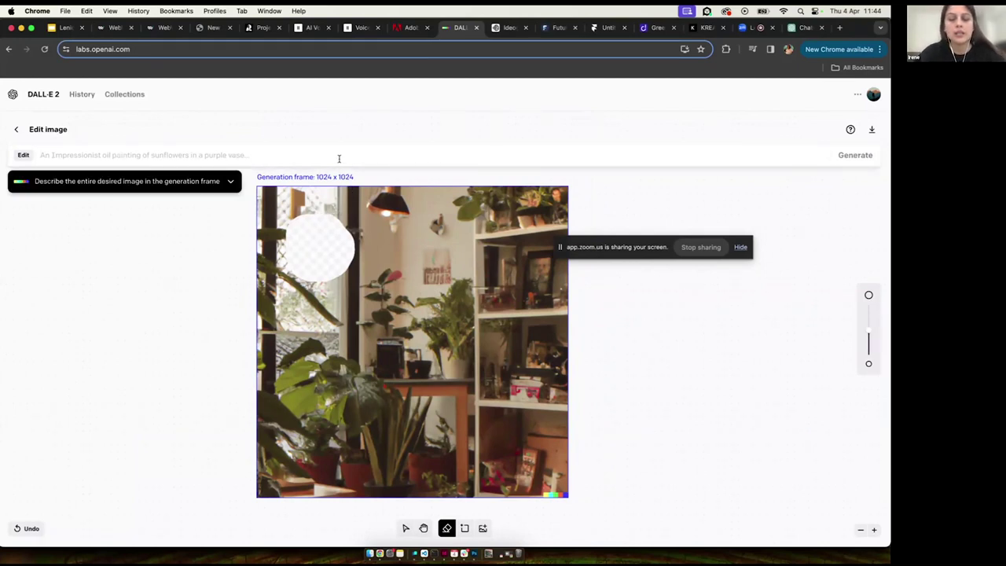
{"action": "type", "text": "include a bir"}
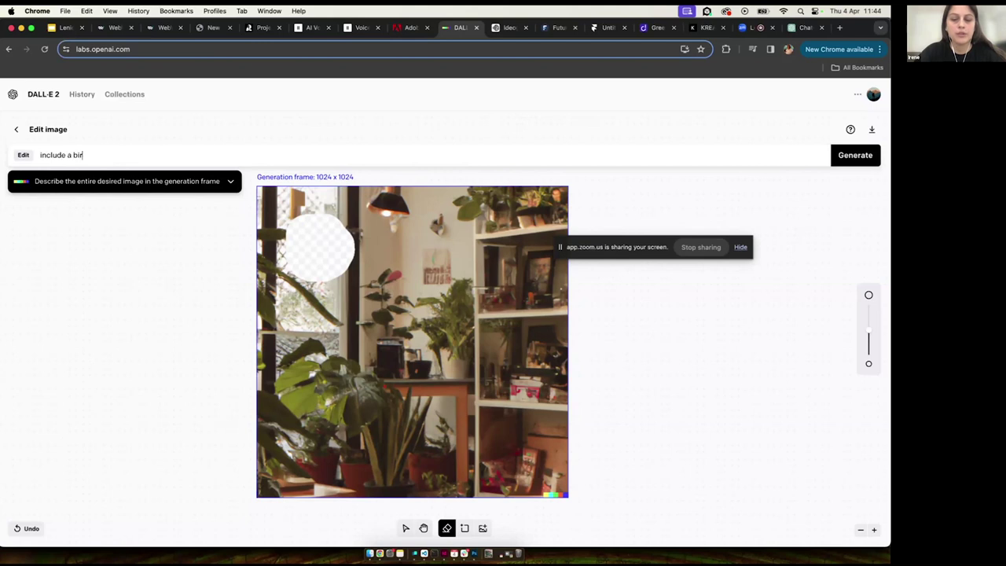
{"action": "type", "text": "d "}
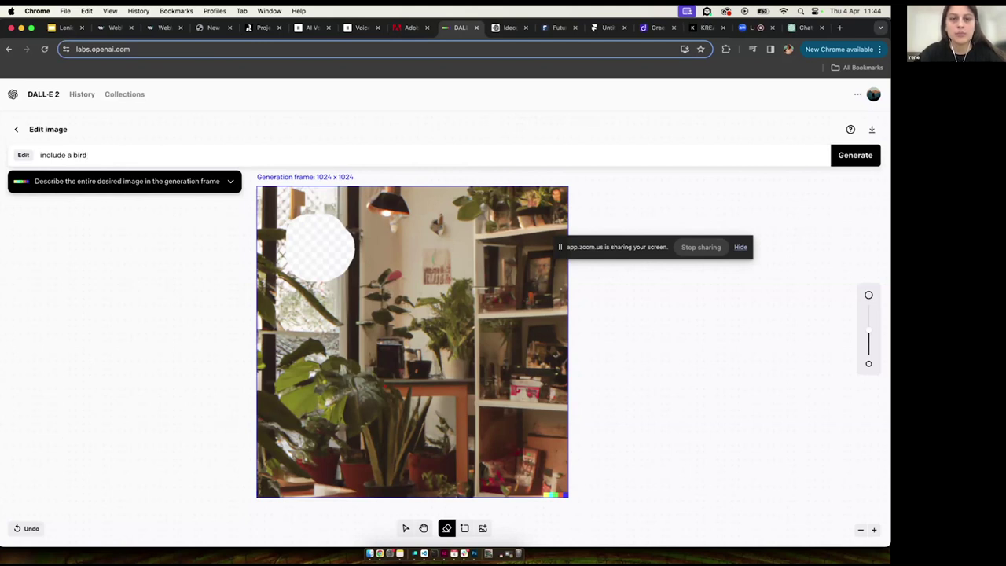
{"action": "type", "text": "inside the house"}
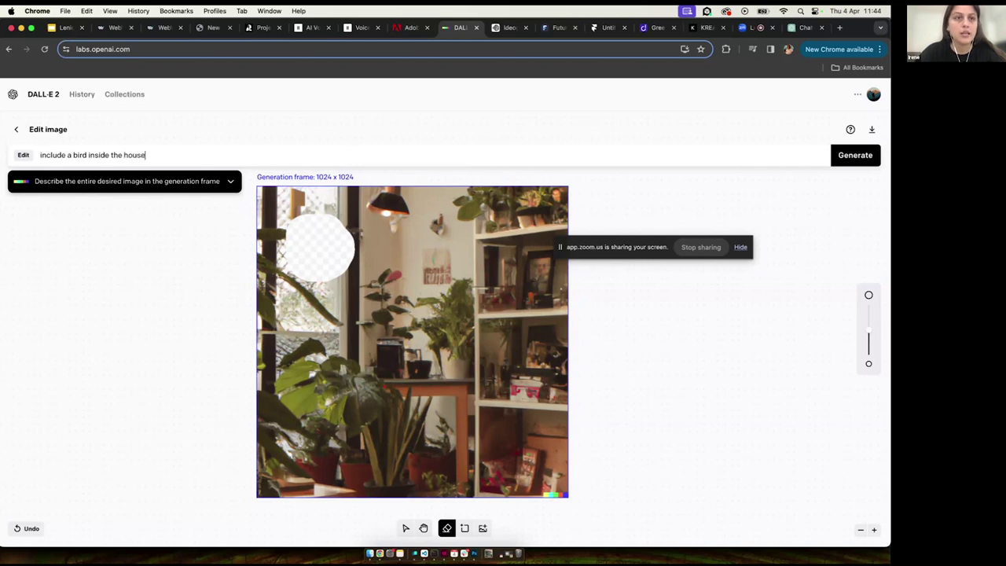
{"action": "type", "text": ", flyi"}
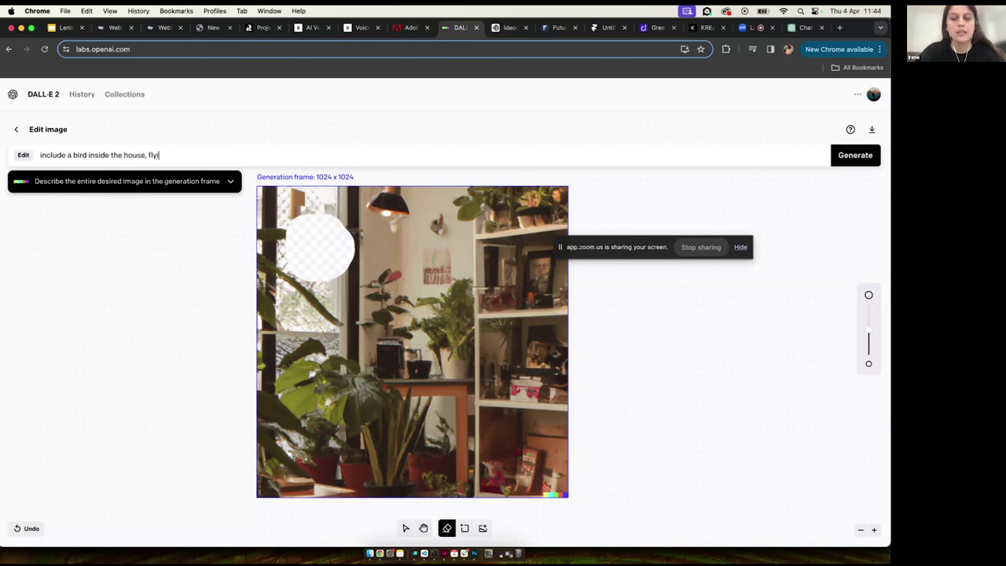
{"action": "type", "text": "ng, and"}
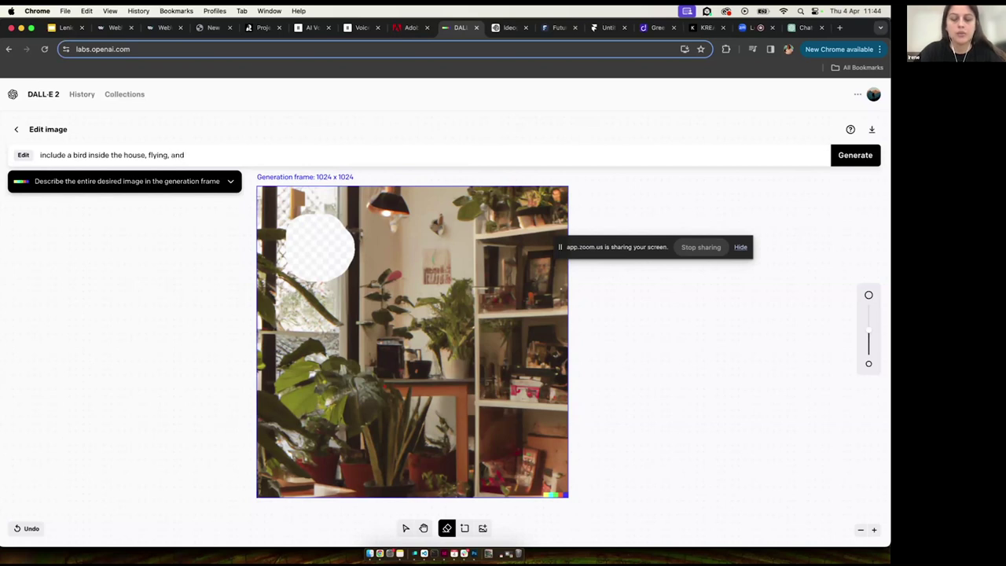
{"action": "key", "text": "BackSpace"}
{"action": "key", "text": "BackSpace"}
{"action": "key", "text": "BackSpace"}
{"action": "left_click", "coordinate": [72, 154]}
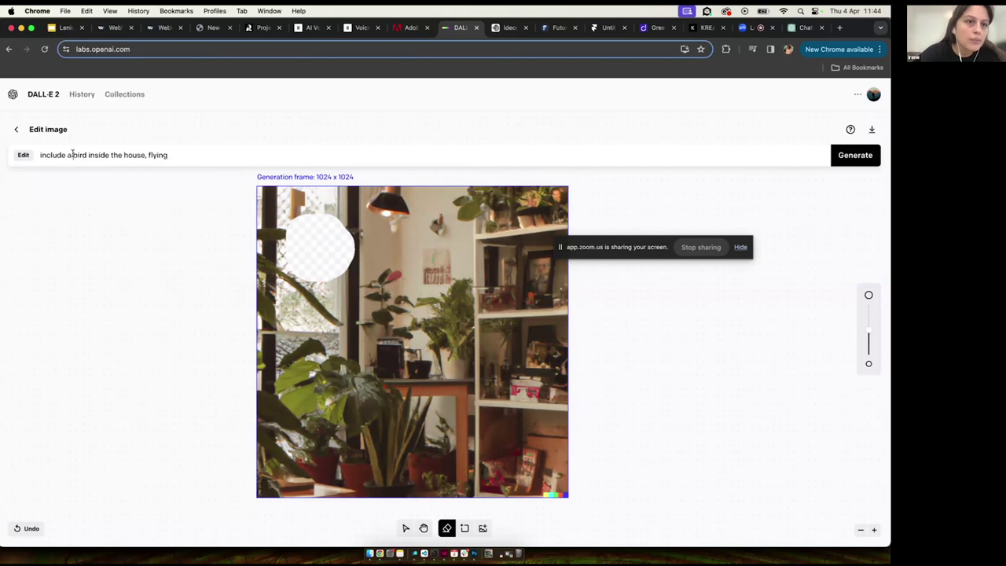
{"action": "type", "text": "black"}
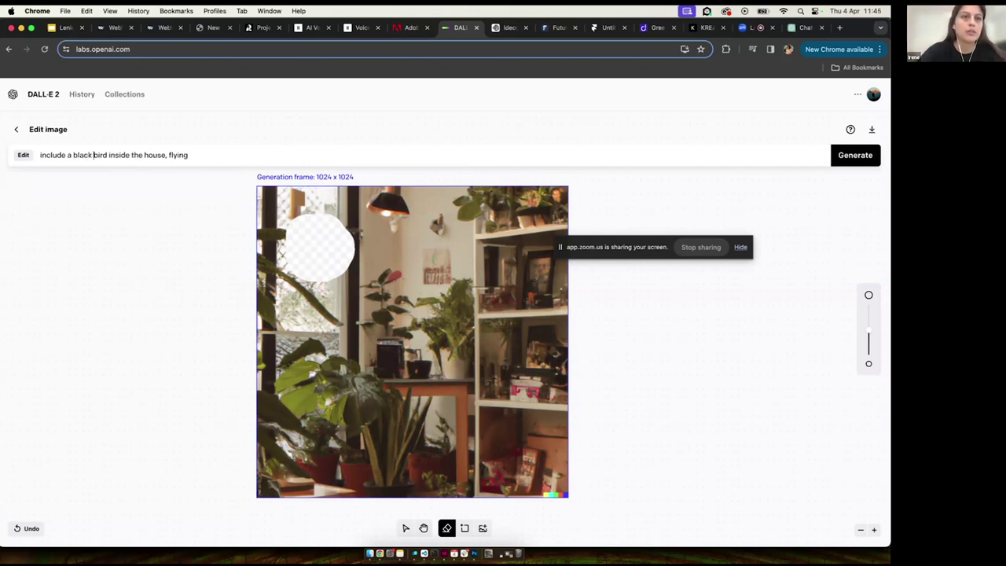
Generate the black-bird edit and cycle the variations to the one with a larger flying bird.
{"action": "left_click", "coordinate": [850, 164]}
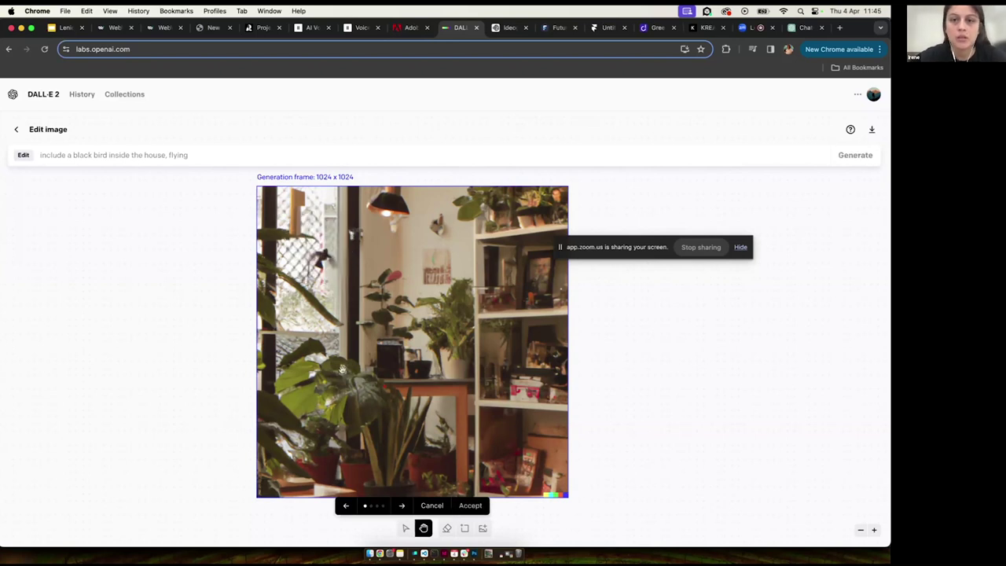
{"action": "scroll", "coordinate": [397, 440], "scroll_direction": "down", "scroll_amount": 2}
{"action": "scroll", "coordinate": [341, 371], "scroll_direction": "up", "scroll_amount": 3}
{"action": "scroll", "coordinate": [341, 371], "scroll_direction": "right", "scroll_amount": 1}
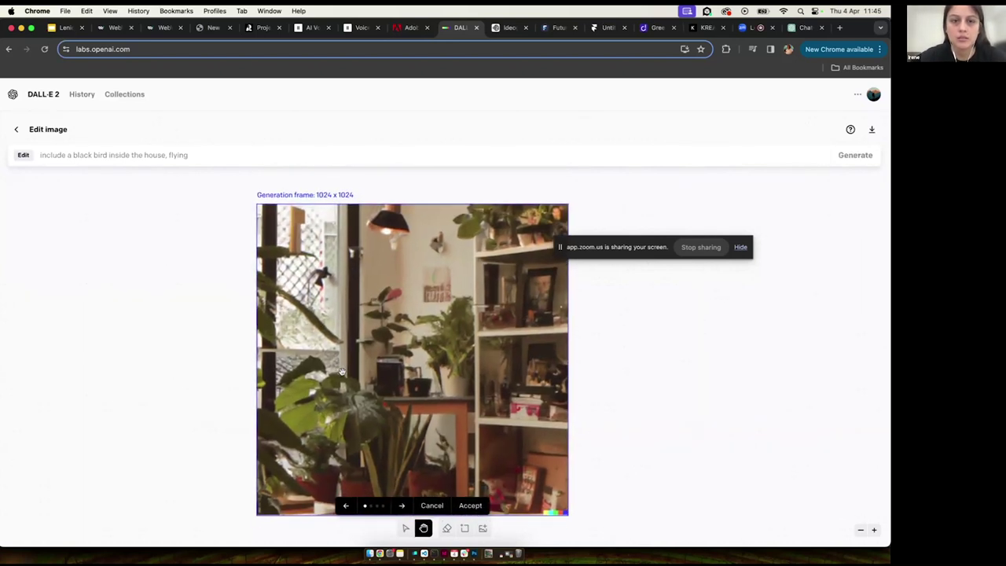
{"action": "left_click", "coordinate": [402, 506]}
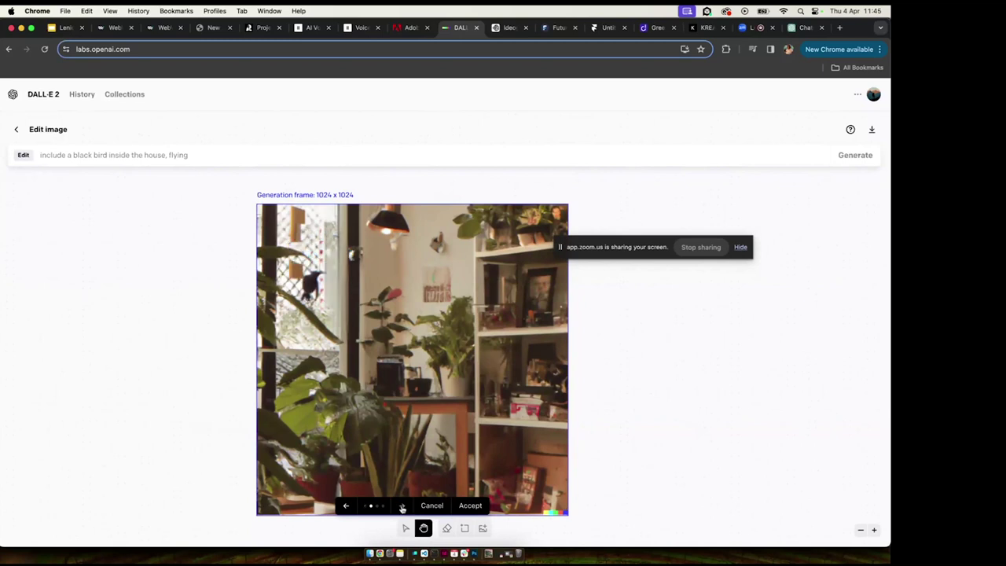
{"action": "left_click", "coordinate": [402, 506]}
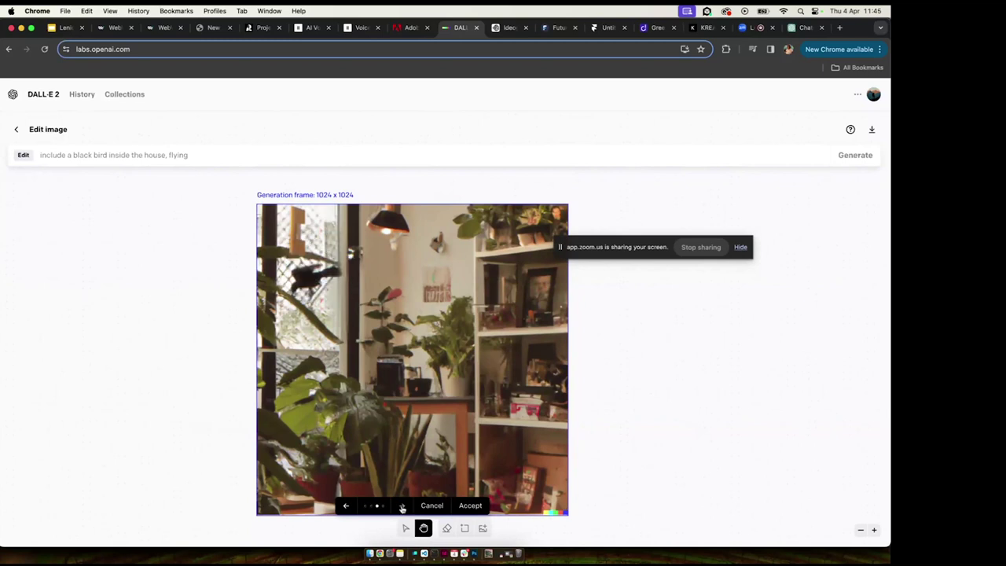
{"action": "left_click", "coordinate": [401, 506]}
{"action": "left_click", "coordinate": [401, 506]}
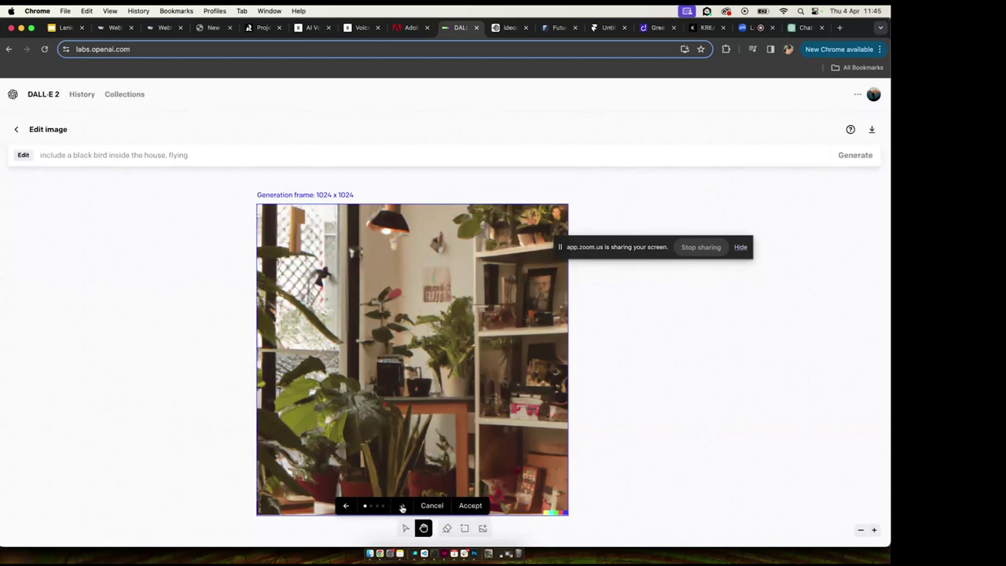
{"action": "left_click", "coordinate": [401, 506]}
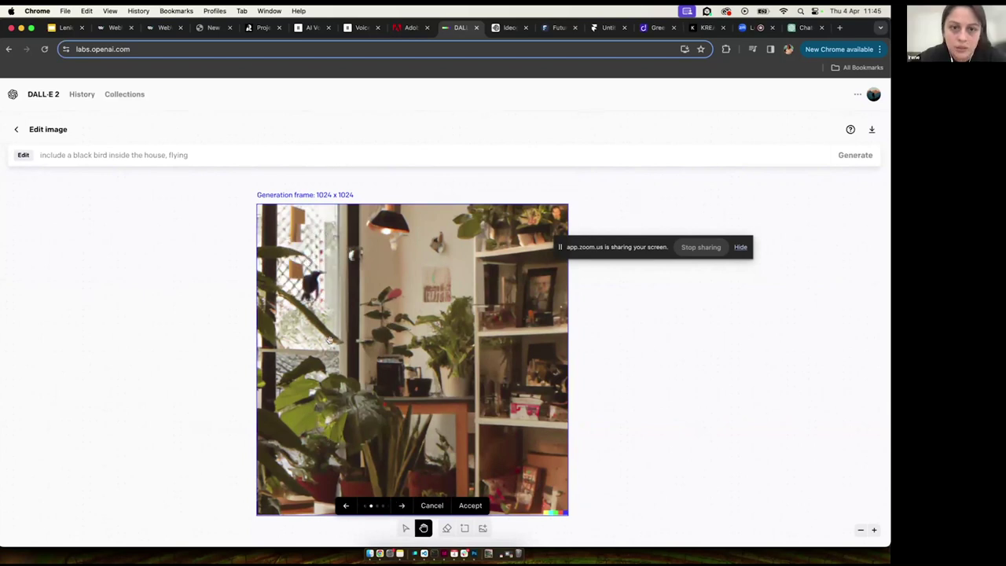
{"action": "left_click", "coordinate": [401, 506]}
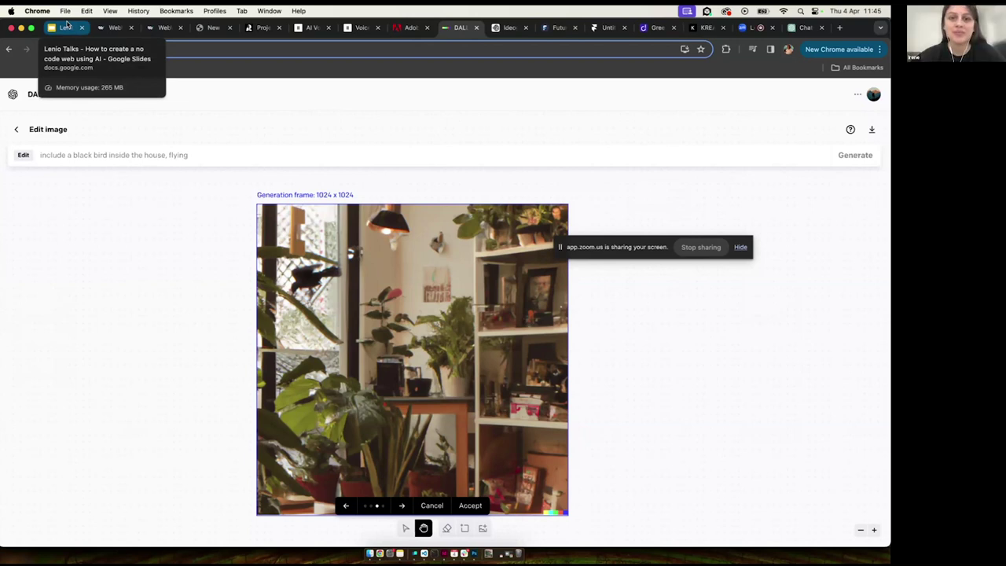
Return to the Google Slides deck and advance past 'Questions?' to the 'Thank you!' slide.
{"action": "left_click", "coordinate": [66, 26]}
{"action": "scroll", "coordinate": [70, 435], "scroll_direction": "down", "scroll_amount": 2}
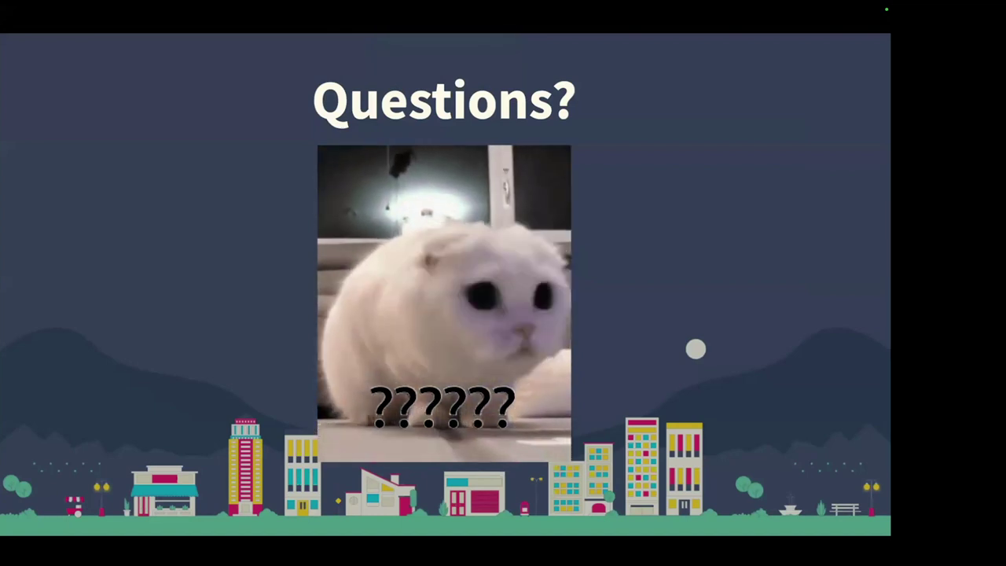
{"action": "key", "text": "Right"}
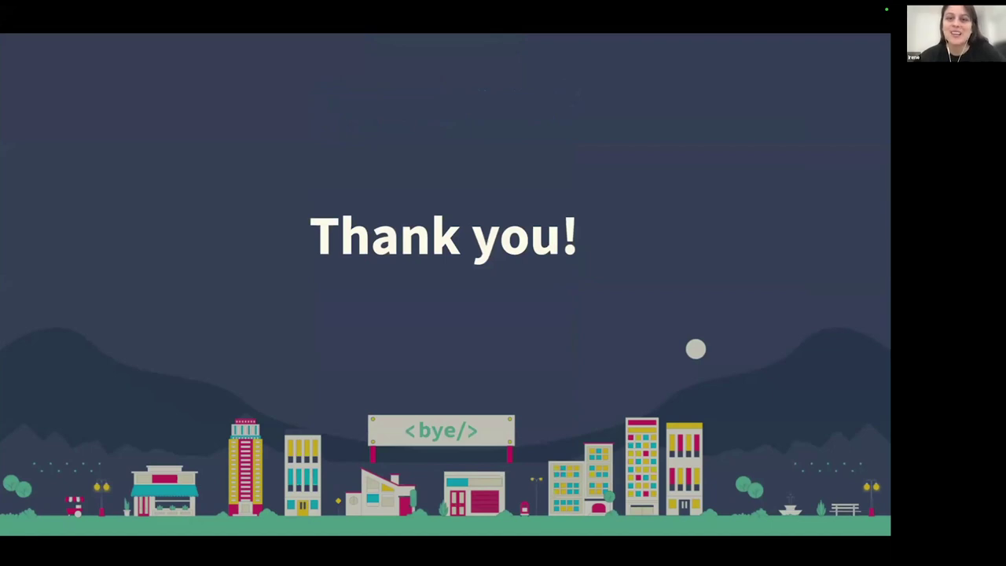